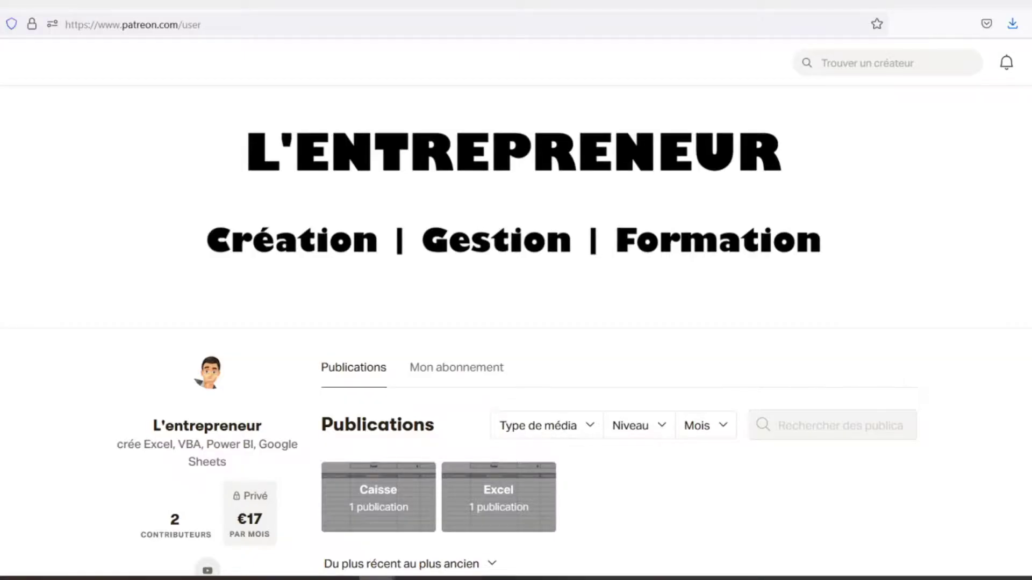
Scroll down the Patreon creator page to the Feuilles de caisse post with caisse.xlsx attached
{"action": "scroll", "coordinate": [516, 331], "scroll_direction": "down", "scroll_amount": 2}
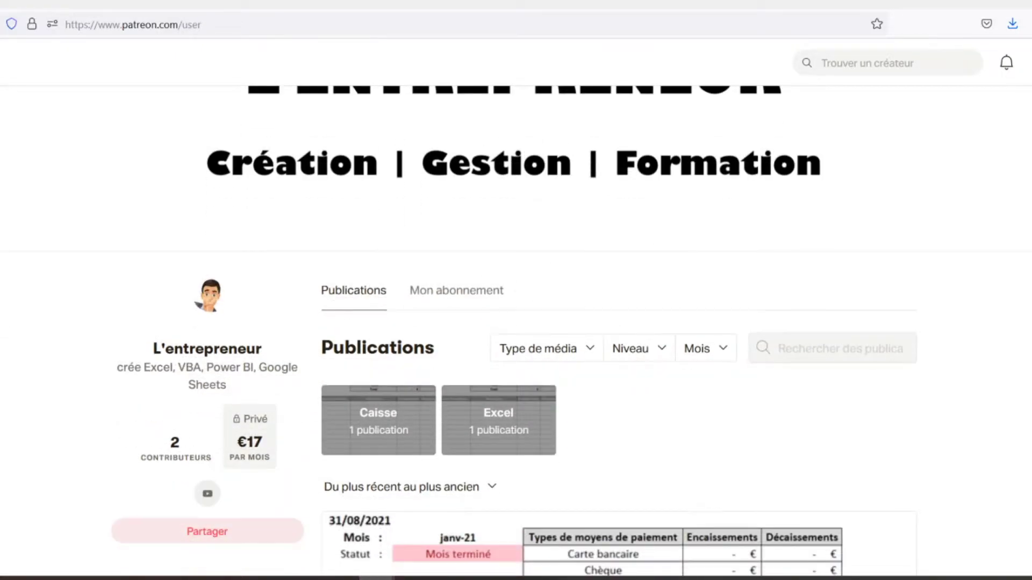
{"action": "scroll", "coordinate": [516, 331], "scroll_direction": "down", "scroll_amount": 2}
{"action": "scroll", "coordinate": [516, 331], "scroll_direction": "down", "scroll_amount": 1}
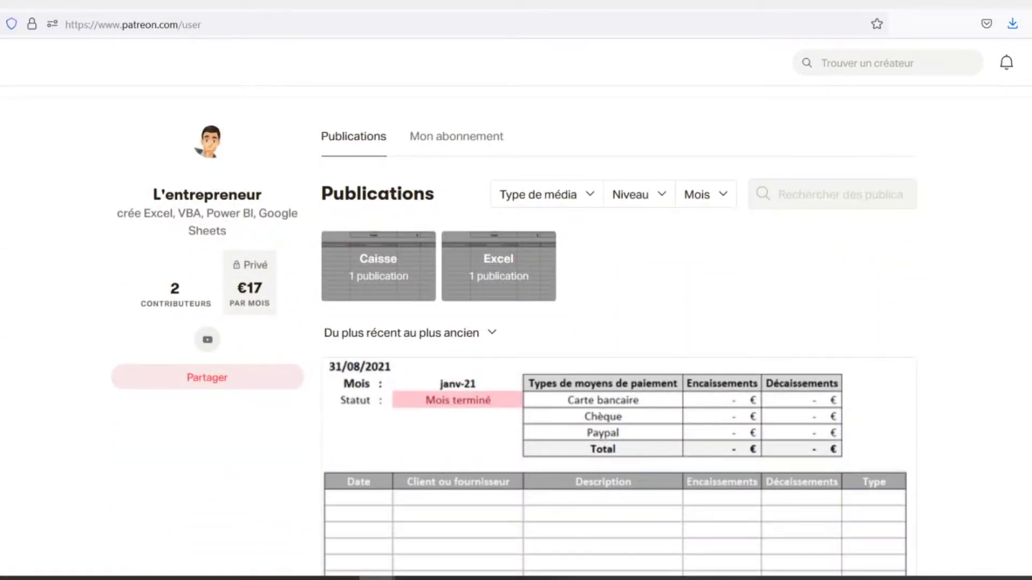
{"action": "scroll", "coordinate": [516, 331], "scroll_direction": "down", "scroll_amount": 1}
{"action": "scroll", "coordinate": [515, 331], "scroll_direction": "down", "scroll_amount": 1}
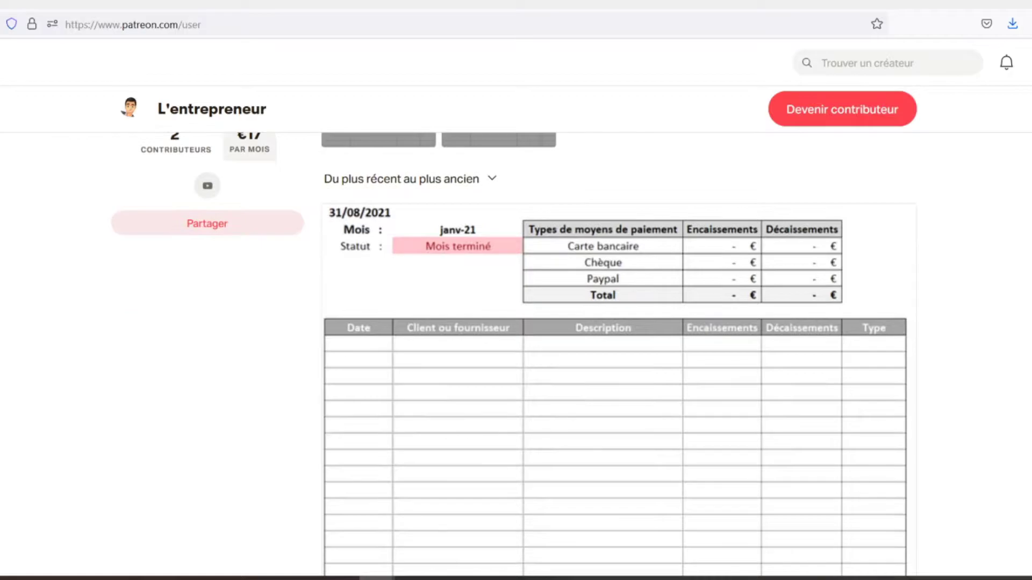
{"action": "scroll", "coordinate": [515, 331], "scroll_direction": "down", "scroll_amount": 1}
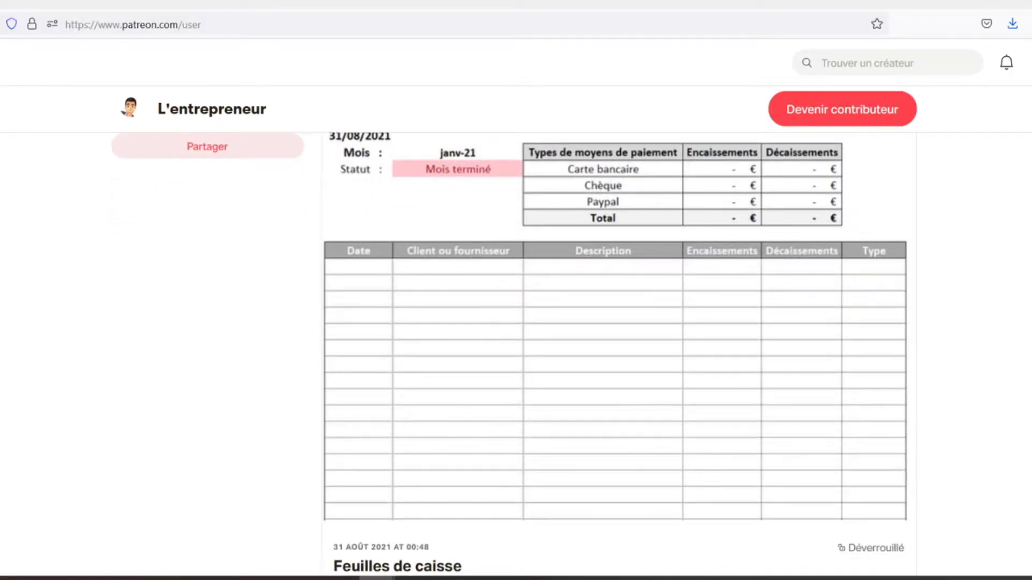
{"action": "scroll", "coordinate": [516, 331], "scroll_direction": "down", "scroll_amount": 1}
{"action": "scroll", "coordinate": [516, 331], "scroll_direction": "down", "scroll_amount": 1}
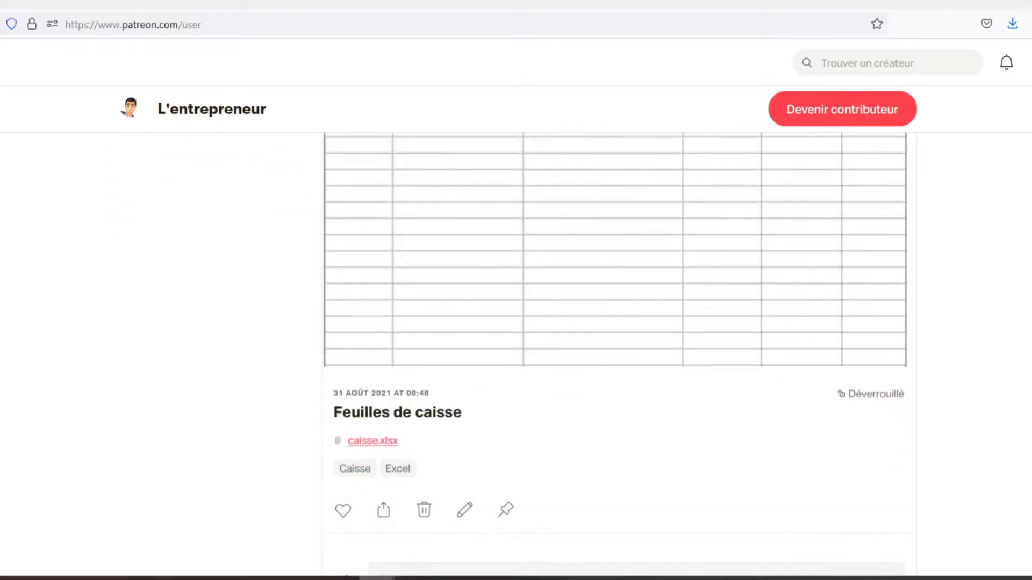
{"action": "scroll", "coordinate": [516, 330], "scroll_direction": "down", "scroll_amount": 1}
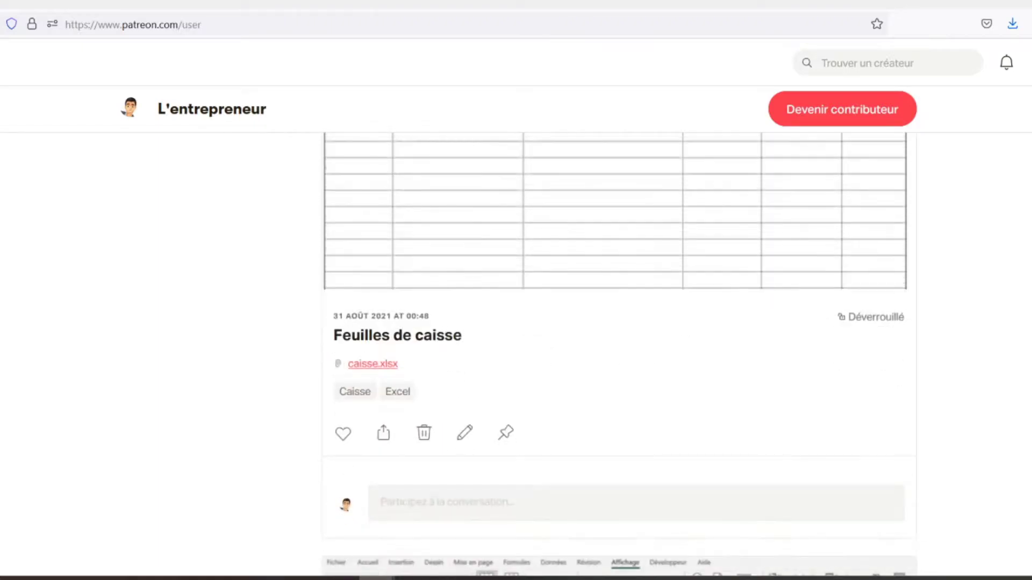
{"action": "scroll", "coordinate": [516, 331], "scroll_direction": "down", "scroll_amount": 1}
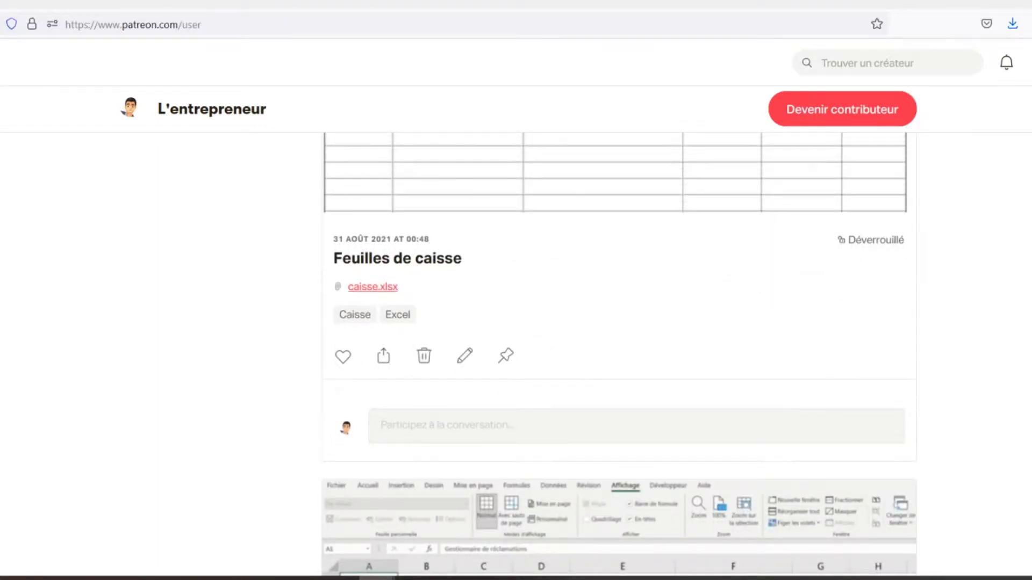
{"action": "scroll", "coordinate": [516, 331], "scroll_direction": "down", "scroll_amount": 1}
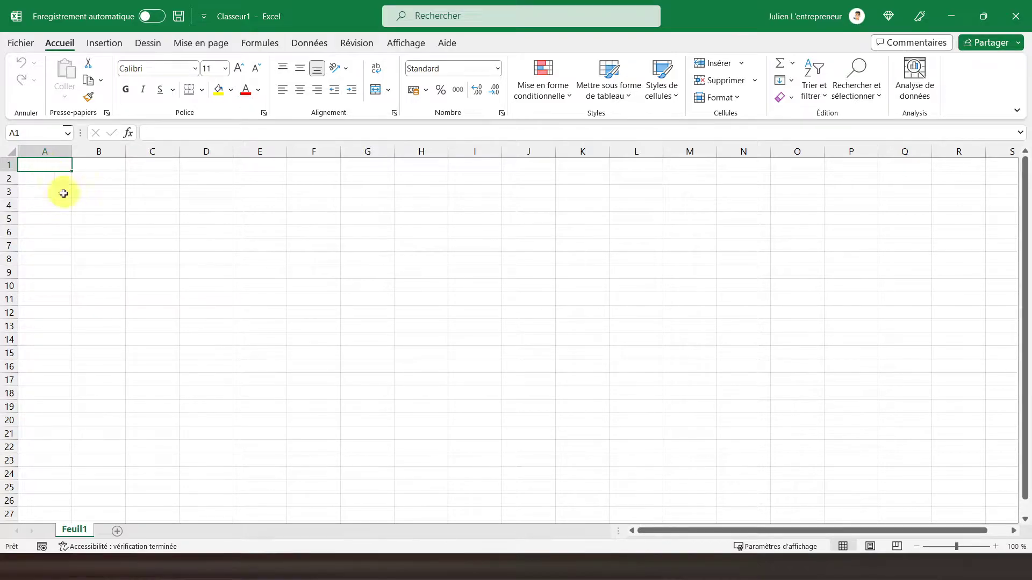
Rename the Feuil1 sheet tab to BDD Employés and begin entering Matricule in A1
{"action": "double_click", "coordinate": [74, 530]}
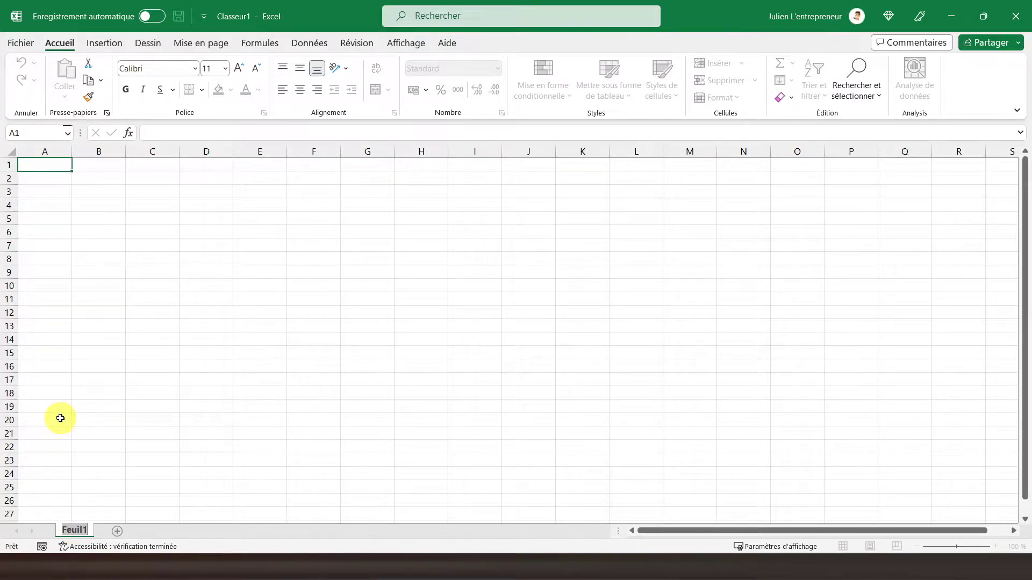
{"action": "type", "text": "BDD Employés"}
{"action": "key", "text": "Return"}
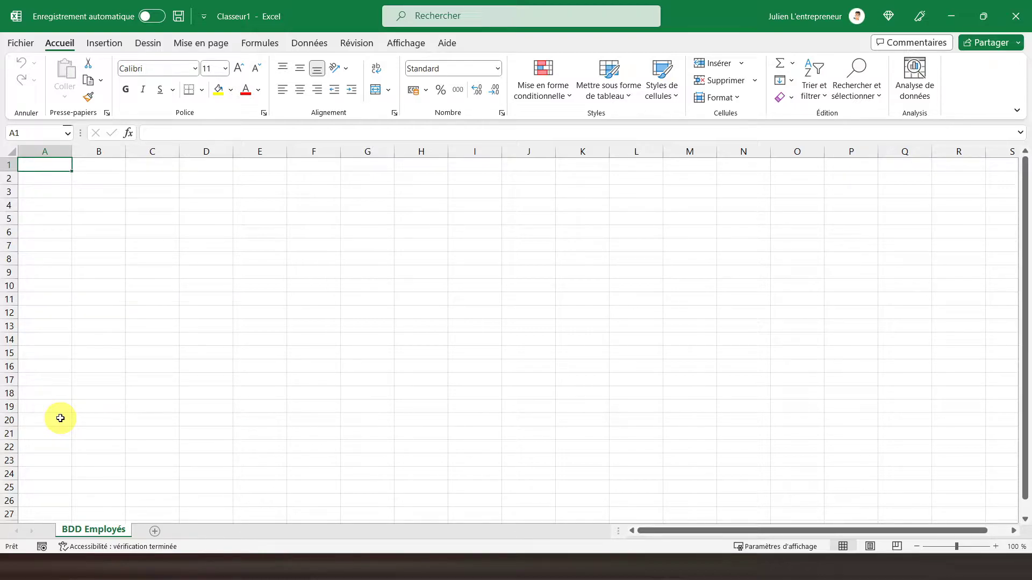
{"action": "type", "text": "M"}
{"action": "type", "text": "atricul"}
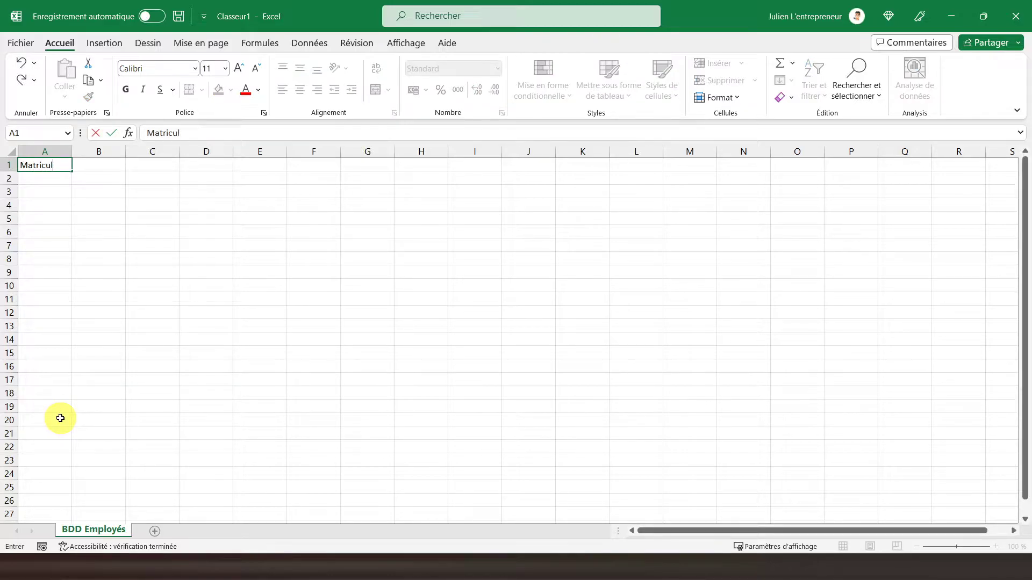
{"action": "type", "text": "e"}
Enter the headers Matricule, Nom and Prénom in A1:C1
{"action": "key", "text": "Tab"}
{"action": "type", "text": "NOM"}
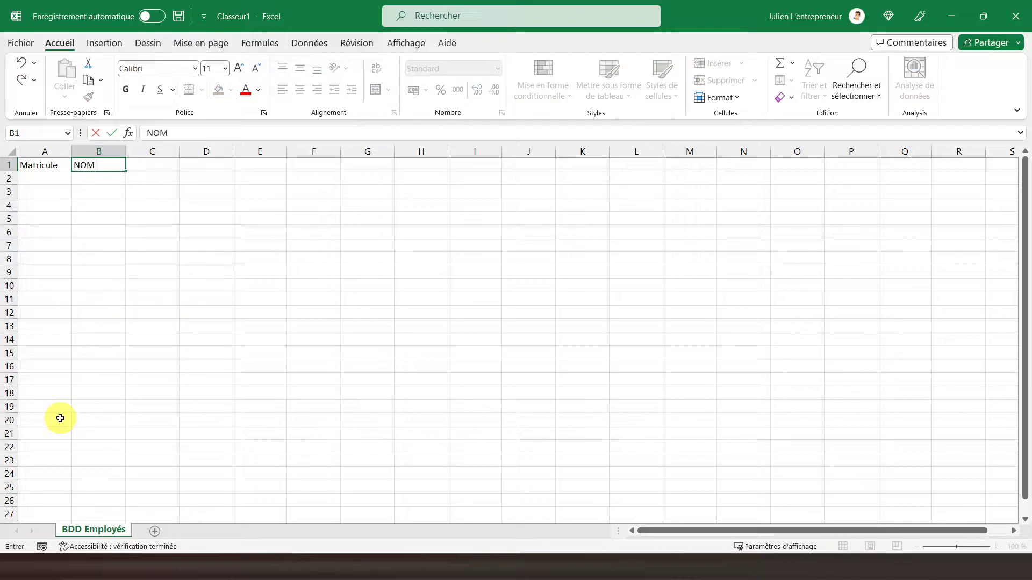
{"action": "key", "text": "BackSpace"}
{"action": "key", "text": "BackSpace"}
{"action": "type", "text": "om"}
{"action": "key", "text": "Tab"}
{"action": "type", "text": "Prénom"}
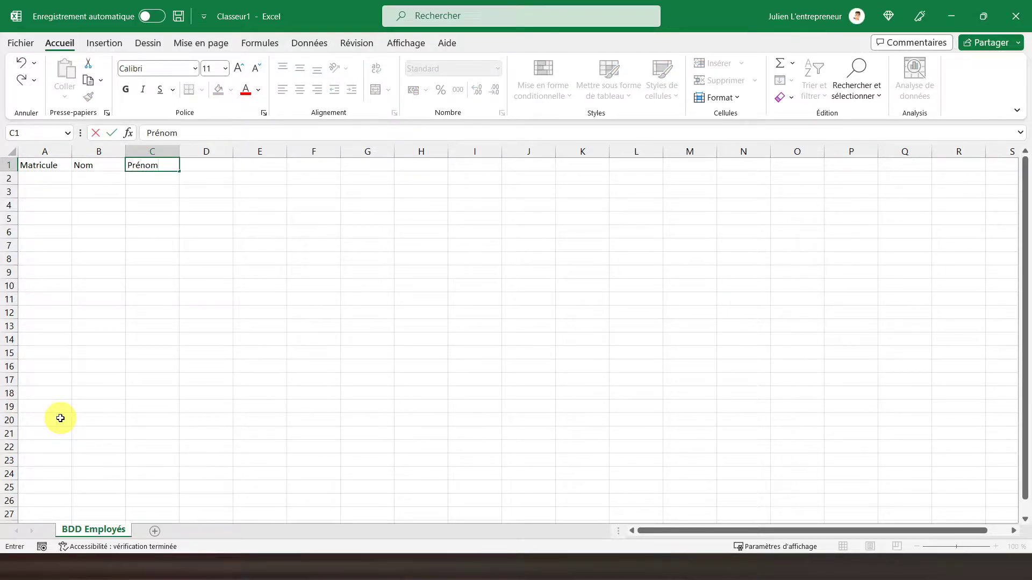
{"action": "key", "text": "Tab"}
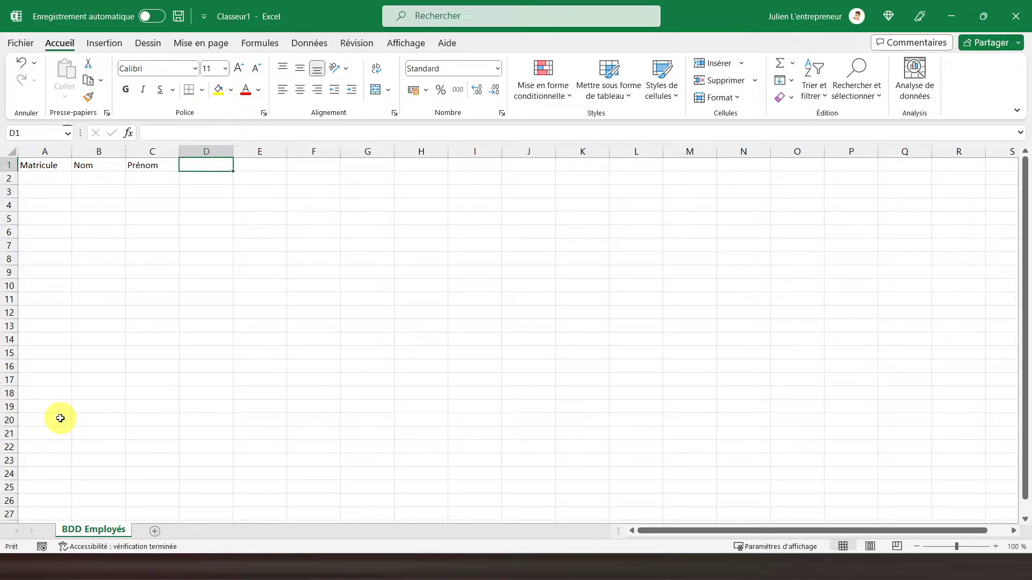
Add the headers Fonction, Département and Statut in D1:F1
{"action": "type", "text": "Foncti"}
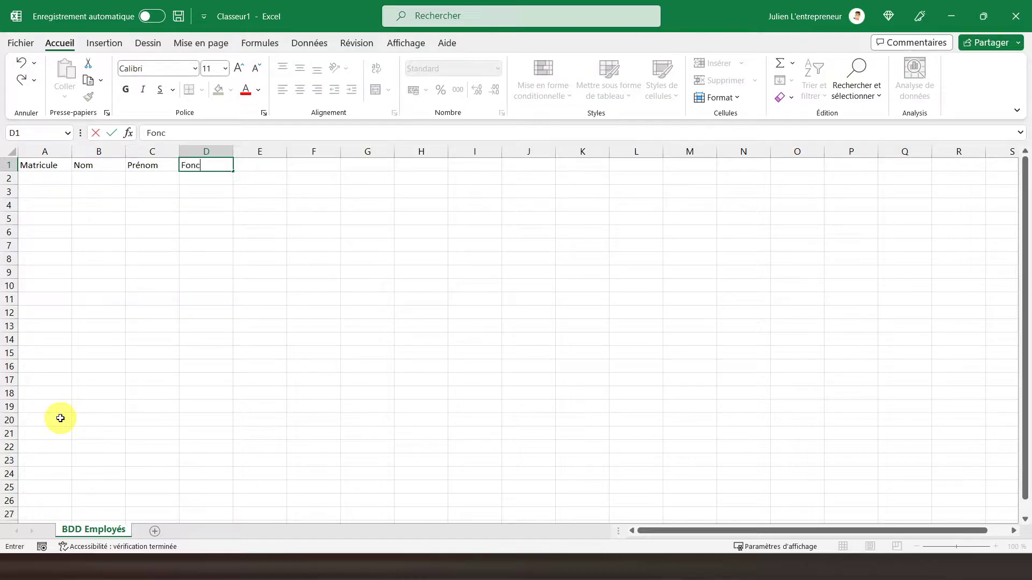
{"action": "type", "text": "on"}
{"action": "key", "text": "Tab"}
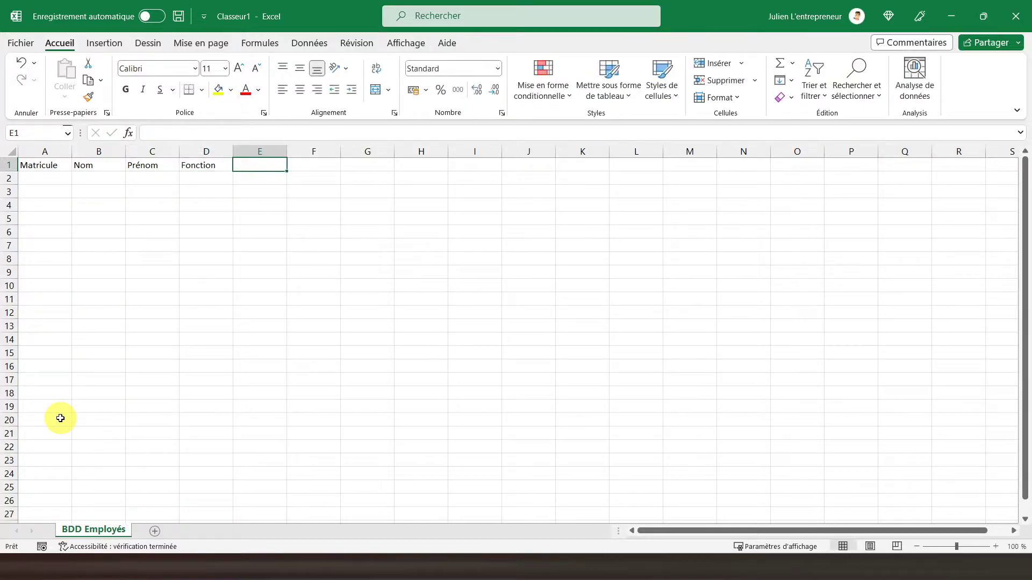
{"action": "type", "text": "D"}
{"action": "type", "text": "épartement"}
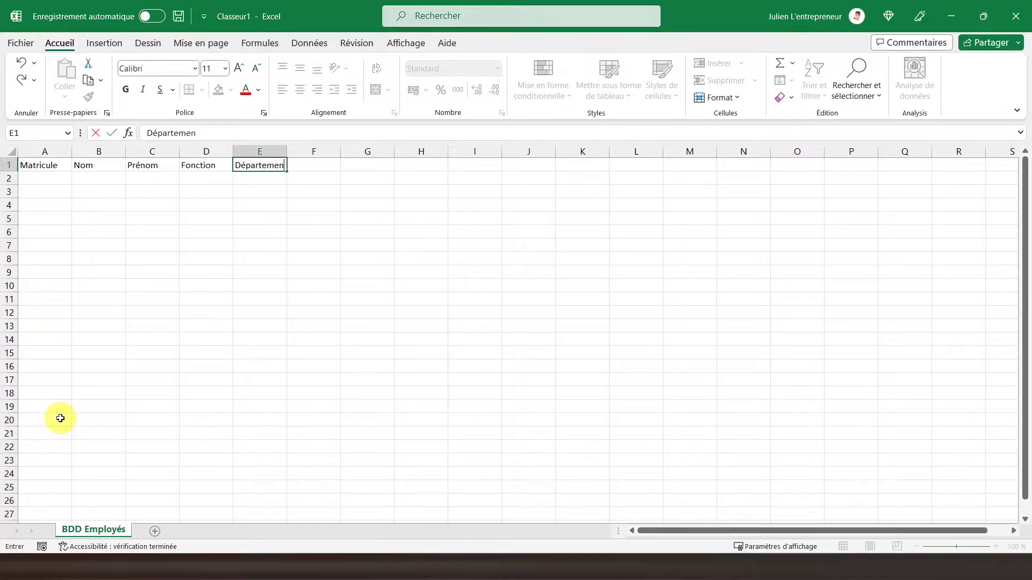
{"action": "key", "text": "Tab"}
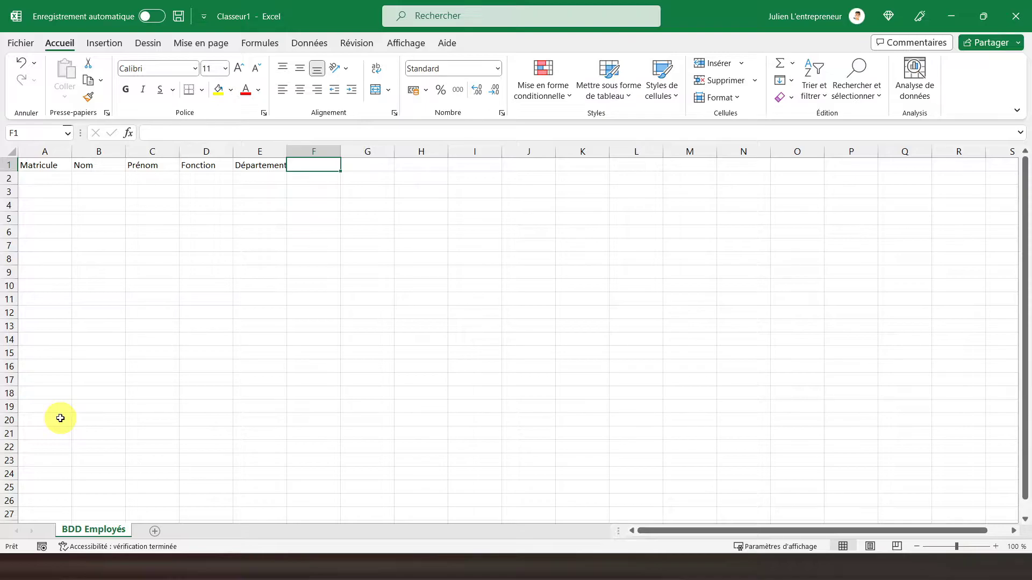
{"action": "type", "text": "Statut"}
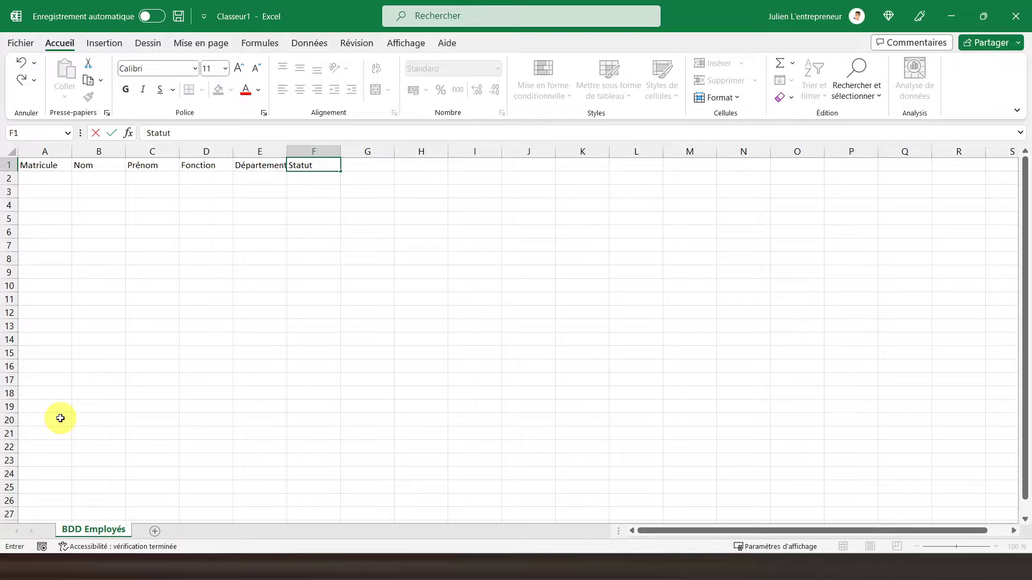
{"action": "key", "text": "Return"}
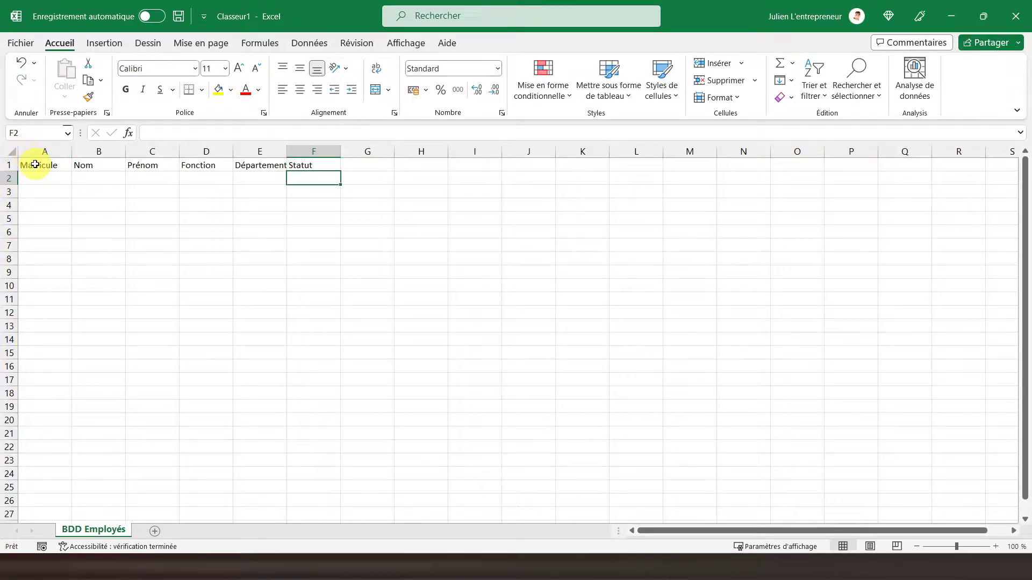
{"action": "left_click", "coordinate": [11, 165]}
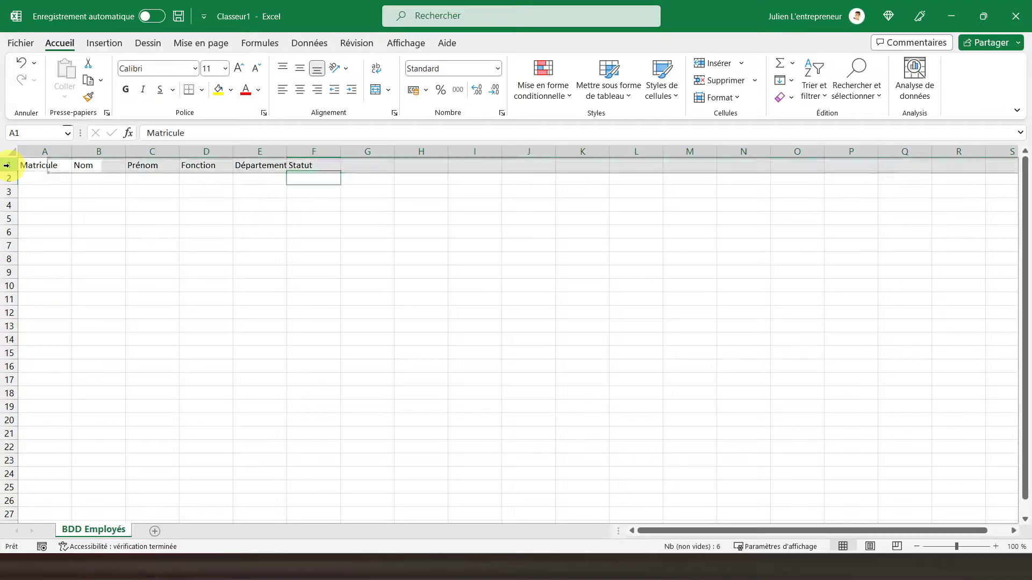
Make the row 1 headers bold and centred
{"action": "left_click", "coordinate": [126, 91]}
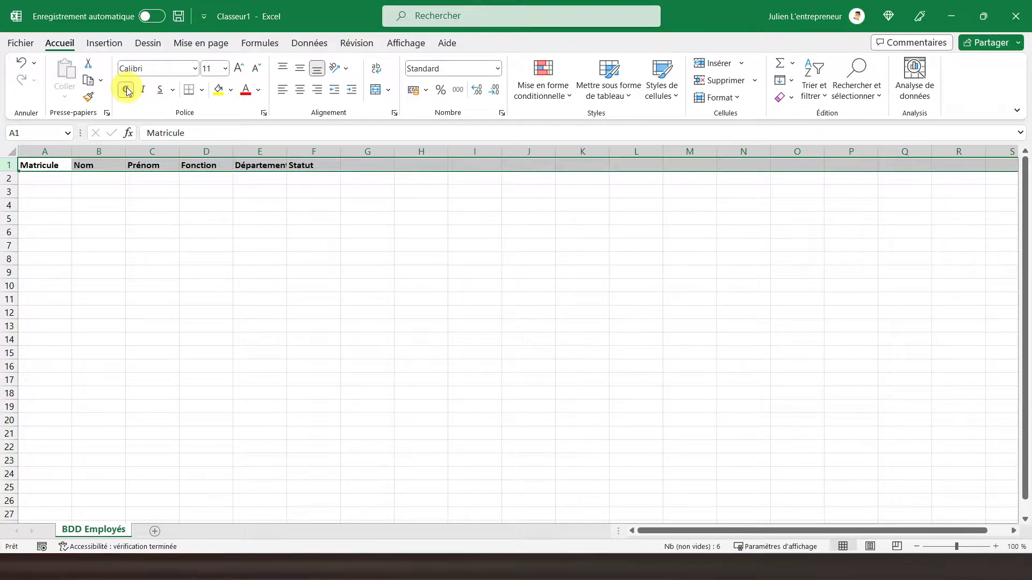
{"action": "left_click", "coordinate": [202, 91]}
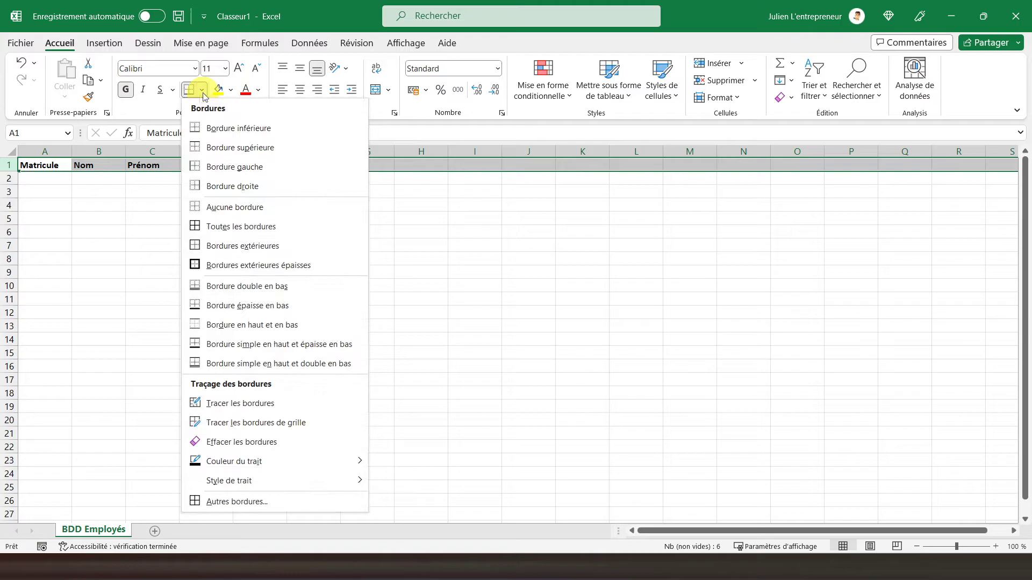
{"action": "left_click", "coordinate": [301, 90]}
Apply All Borders to A1:F1 and autofit column E to fit Département
{"action": "left_click_drag", "start_coordinate": [59, 165], "coordinate": [330, 170]}
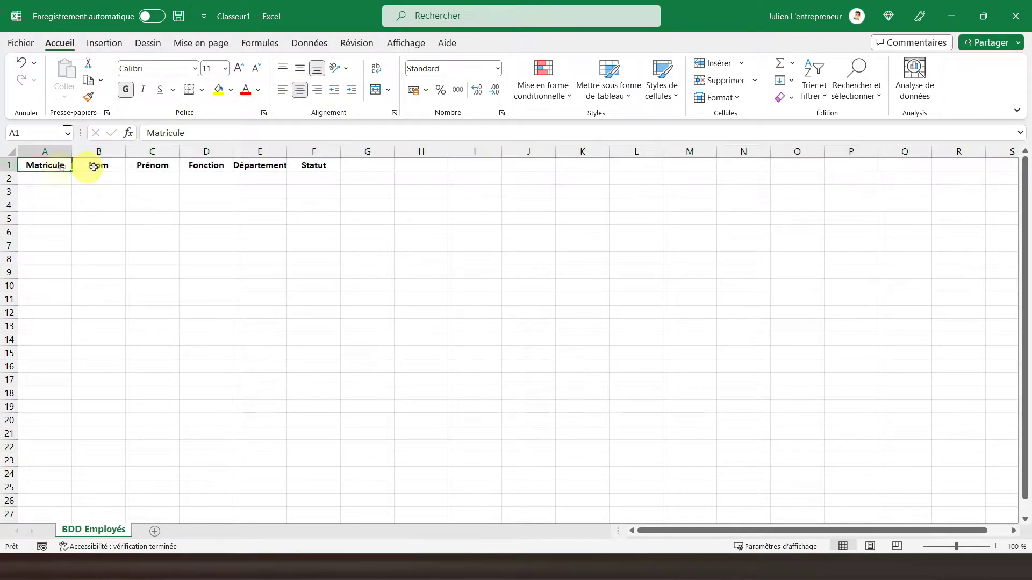
{"action": "left_click", "coordinate": [202, 91]}
{"action": "left_click", "coordinate": [236, 229]}
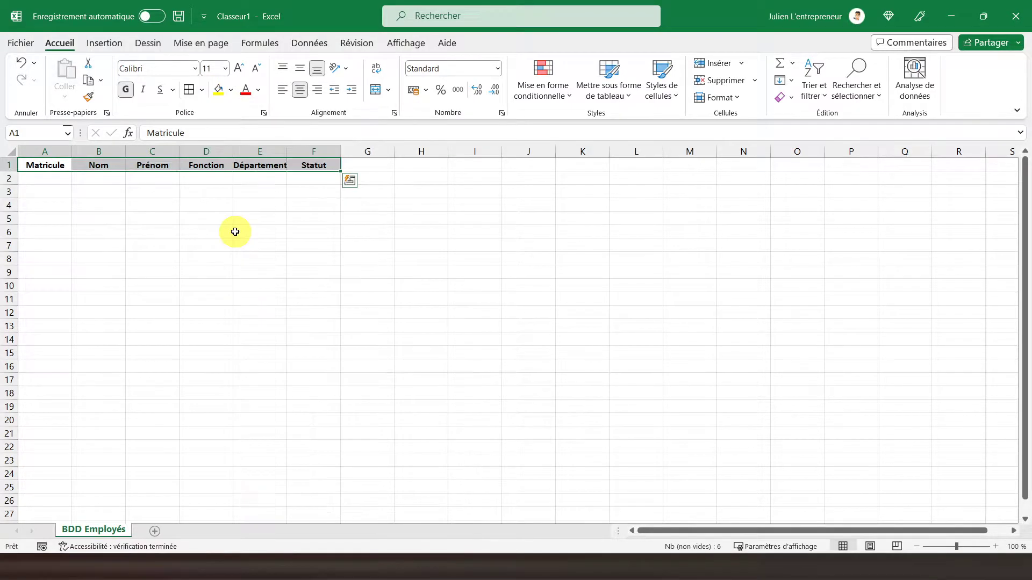
{"action": "left_click", "coordinate": [44, 164]}
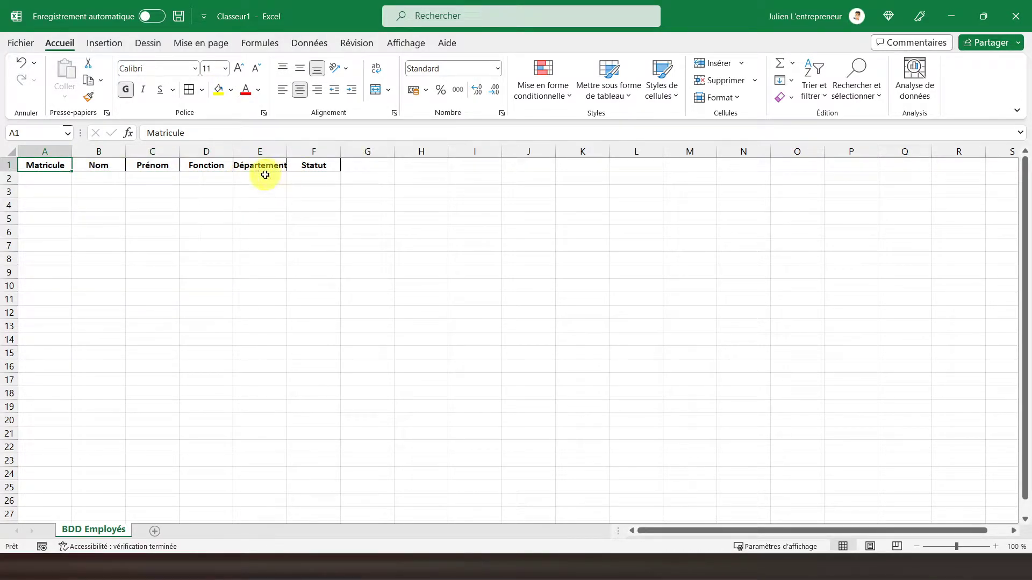
{"action": "double_click", "coordinate": [289, 157]}
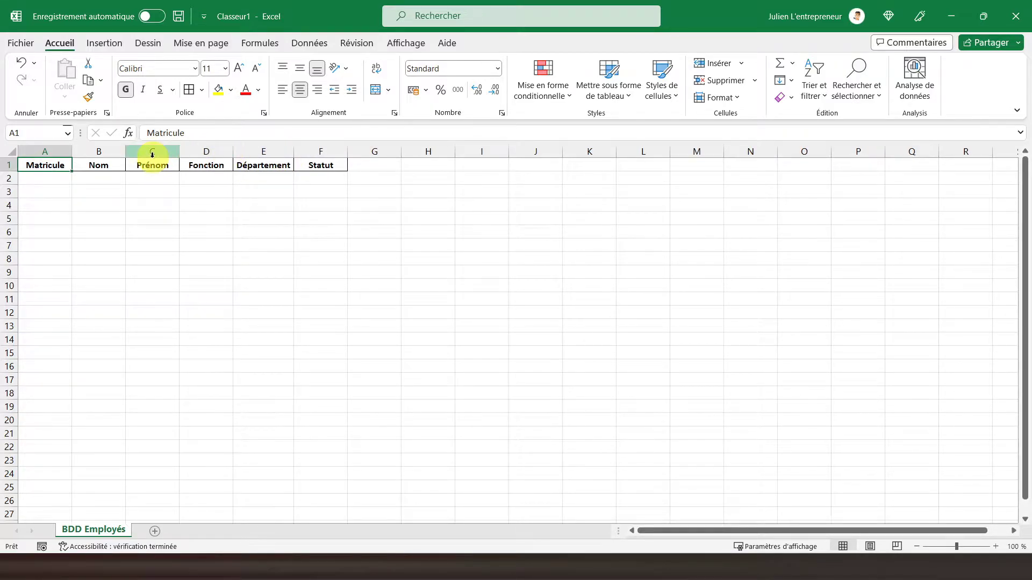
{"action": "left_click", "coordinate": [387, 161]}
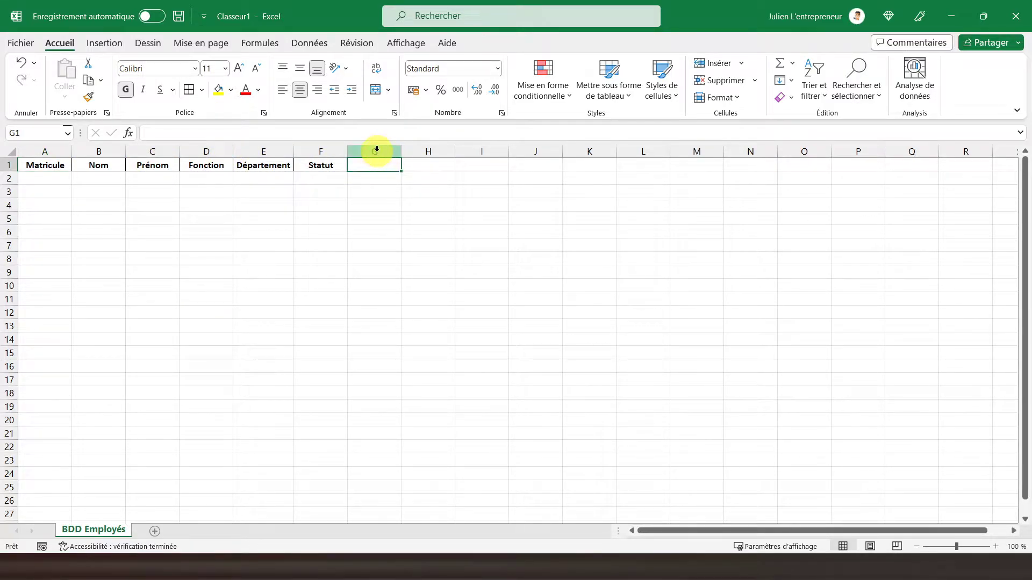
{"action": "left_click", "coordinate": [422, 161]}
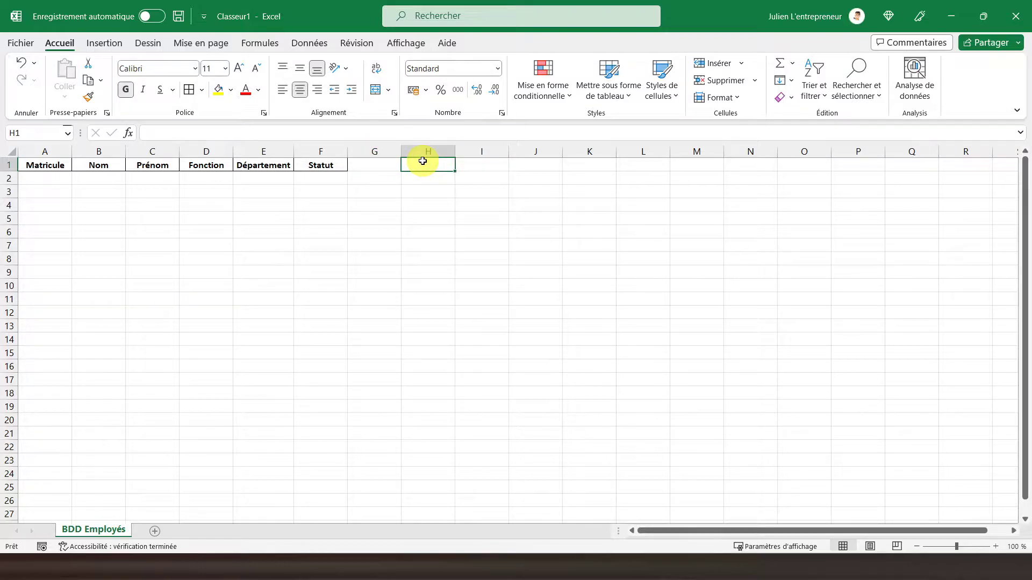
Enter 'Liste des départements' in H1 and 'Statuts' in J1, then autofit column H
{"action": "type", "text": "Liste des départements"}
{"action": "key", "text": "Return"}
{"action": "left_click", "coordinate": [423, 161]}
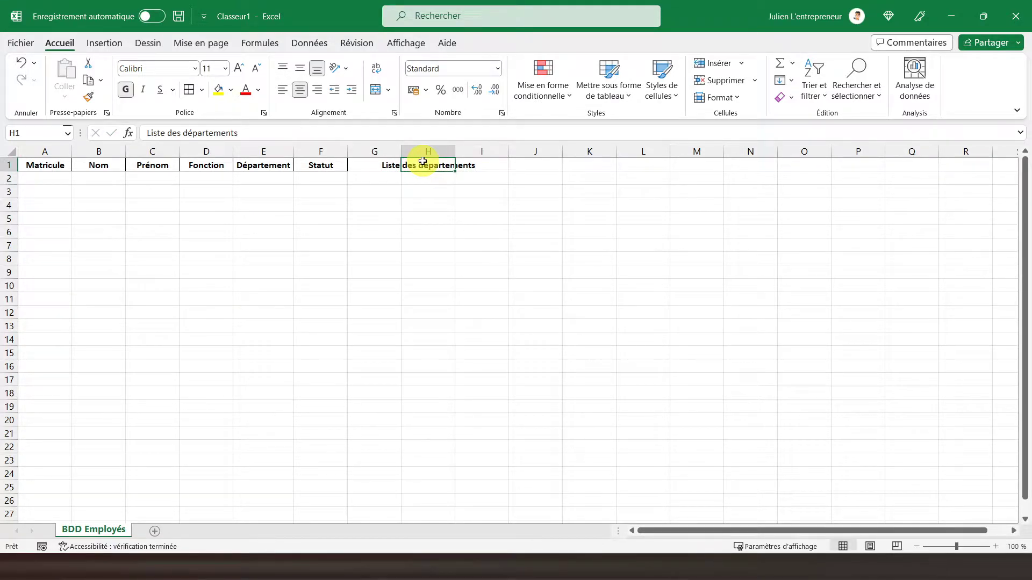
{"action": "key", "text": "Right"}
{"action": "key", "text": "Right"}
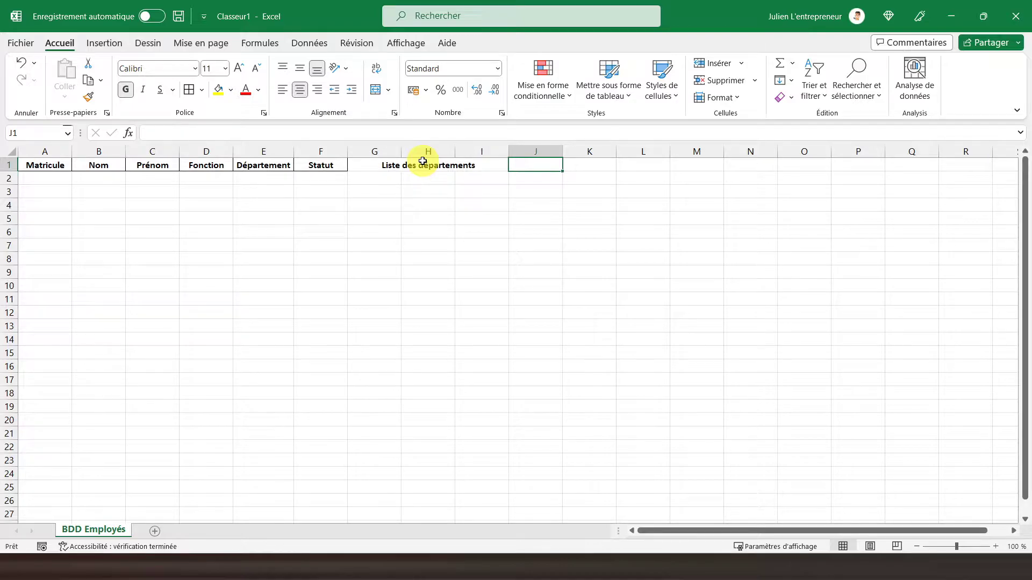
{"action": "type", "text": "Statuts"}
{"action": "key", "text": "Return"}
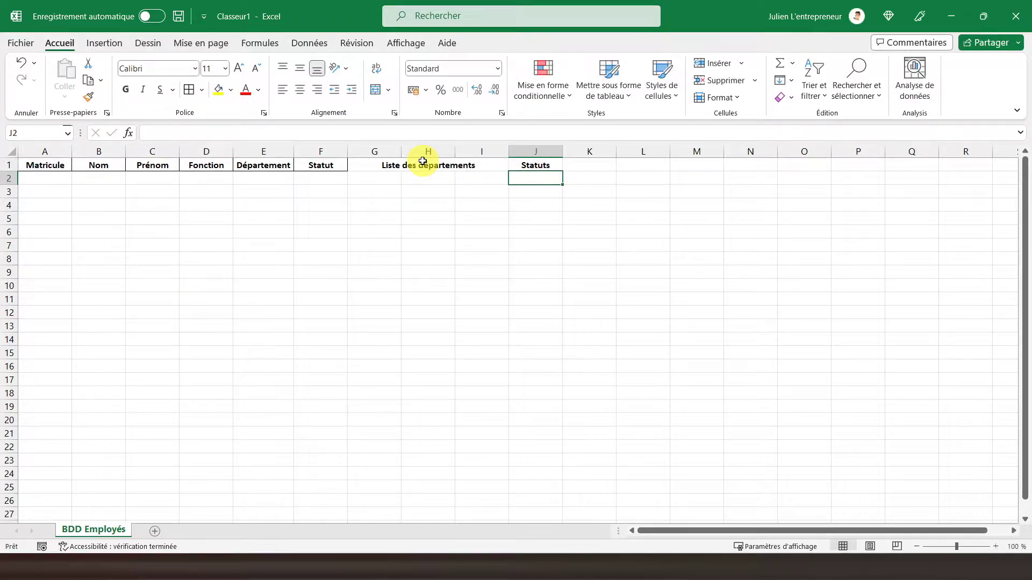
{"action": "left_click", "coordinate": [423, 164]}
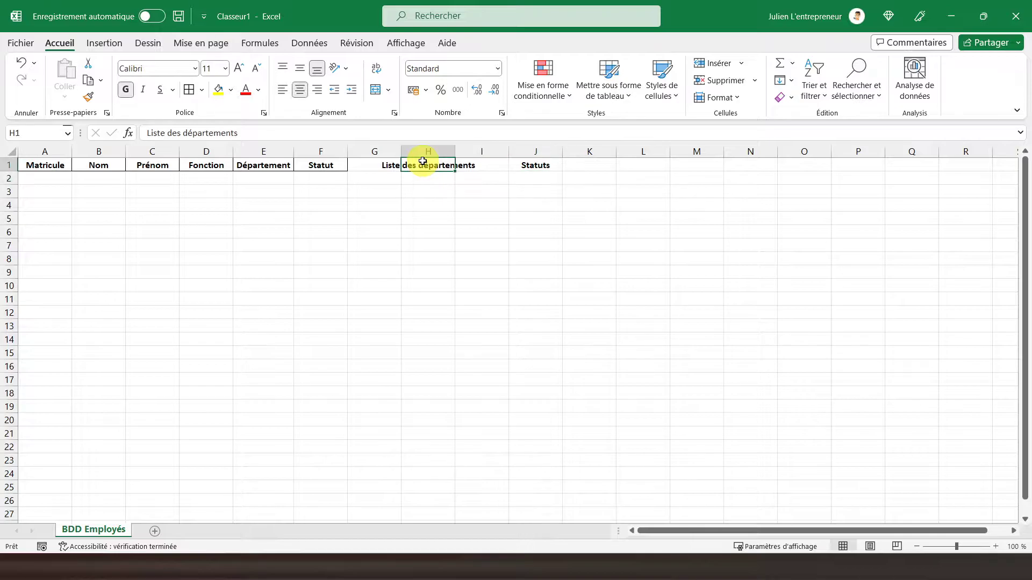
{"action": "double_click", "coordinate": [454, 151]}
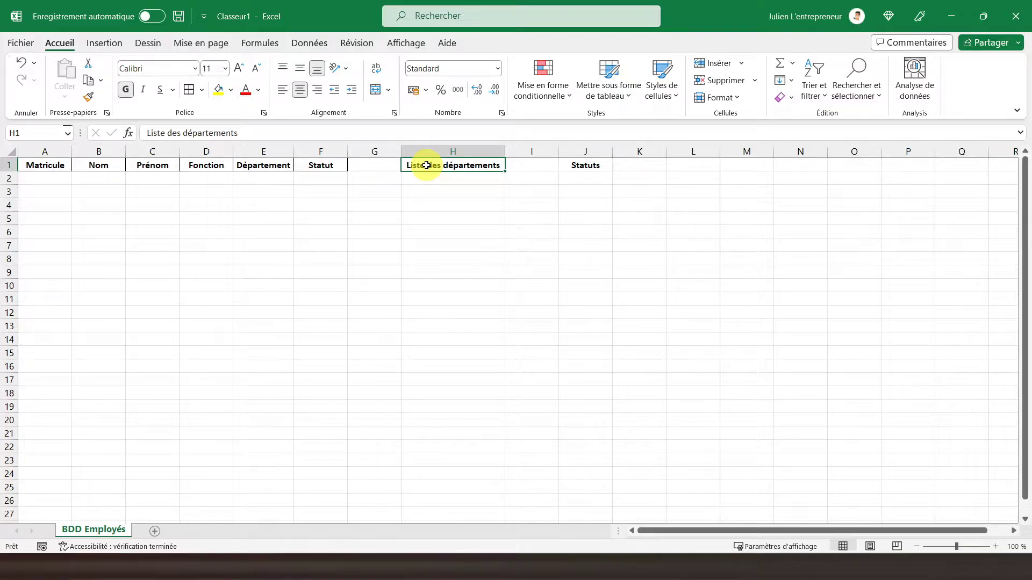
Give H1:H6 a dotted outline border with dotted horizontal lines between rows
{"action": "left_click_drag", "start_coordinate": [426, 166], "coordinate": [427, 227]}
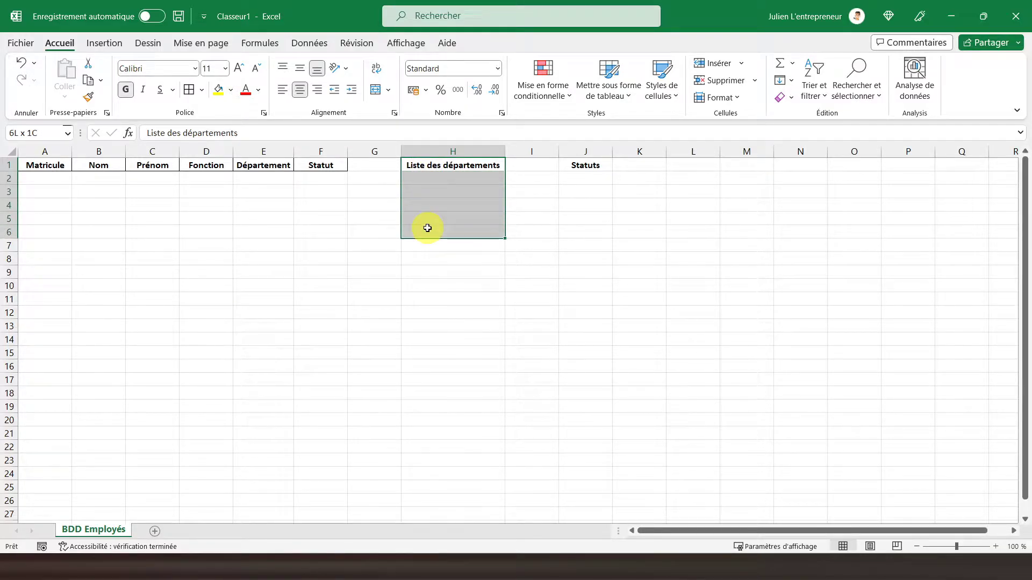
{"action": "left_click", "coordinate": [201, 89]}
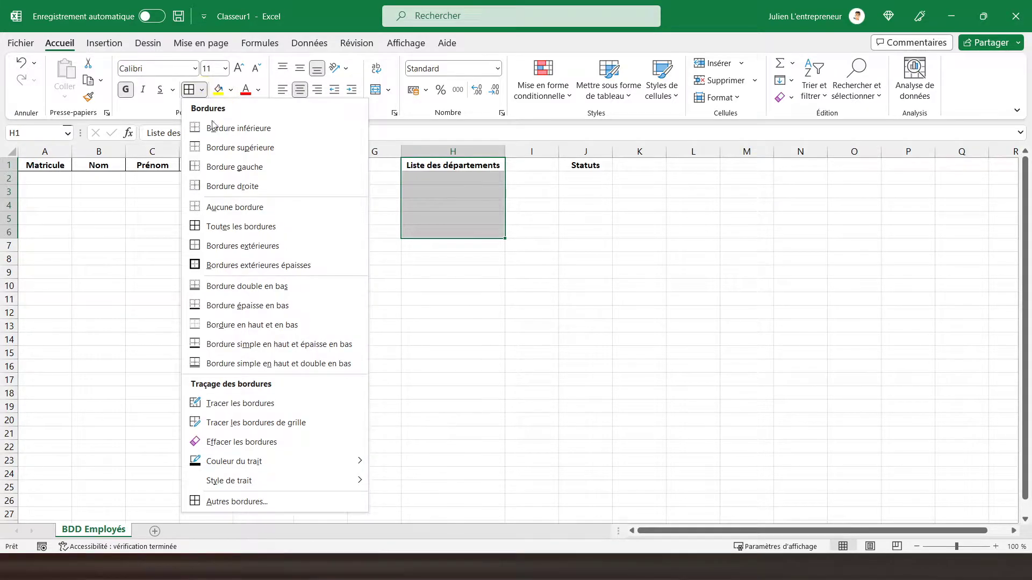
{"action": "left_click", "coordinate": [237, 501]}
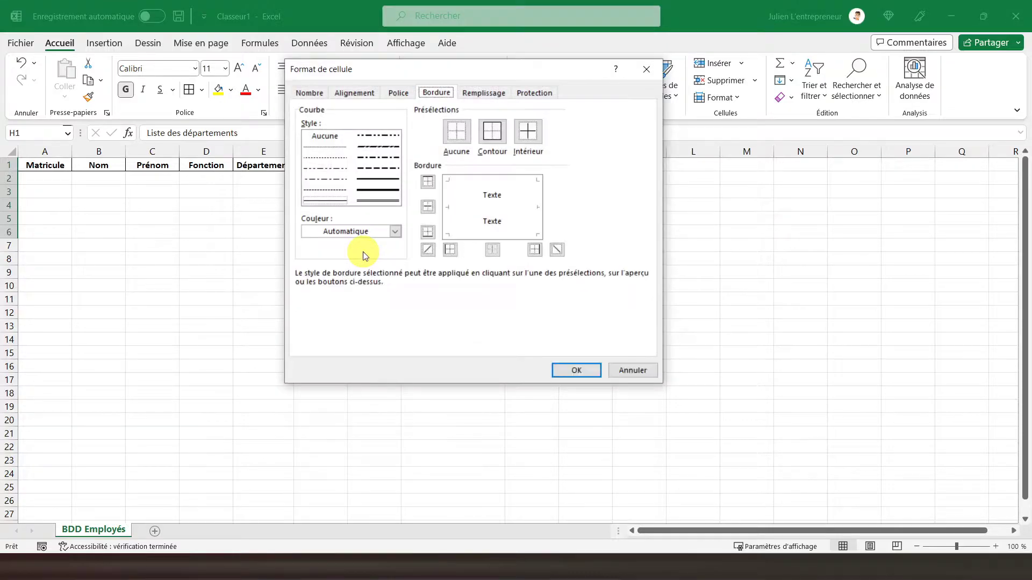
{"action": "left_click", "coordinate": [492, 131]}
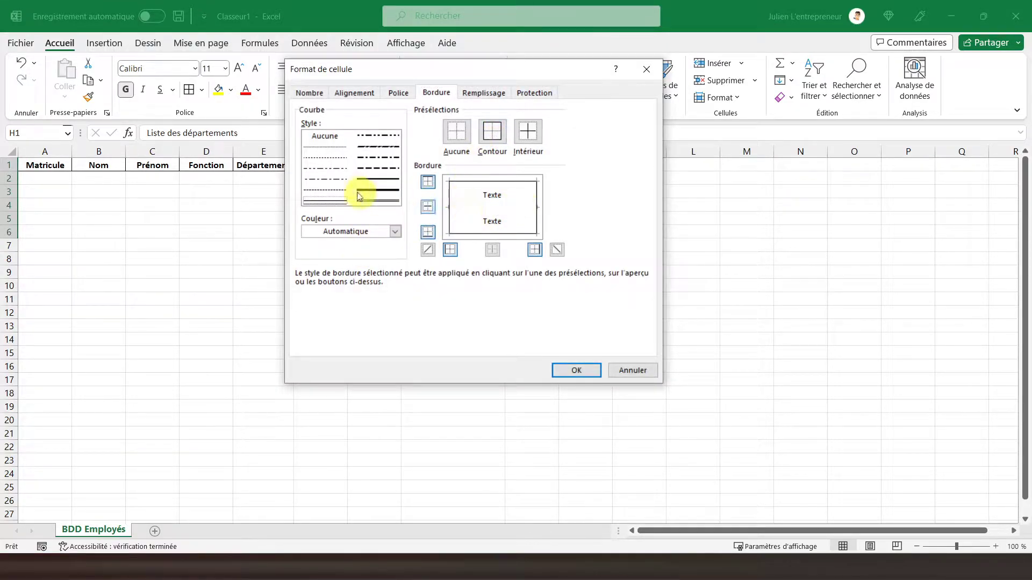
{"action": "left_click", "coordinate": [324, 146]}
{"action": "left_click", "coordinate": [466, 206]}
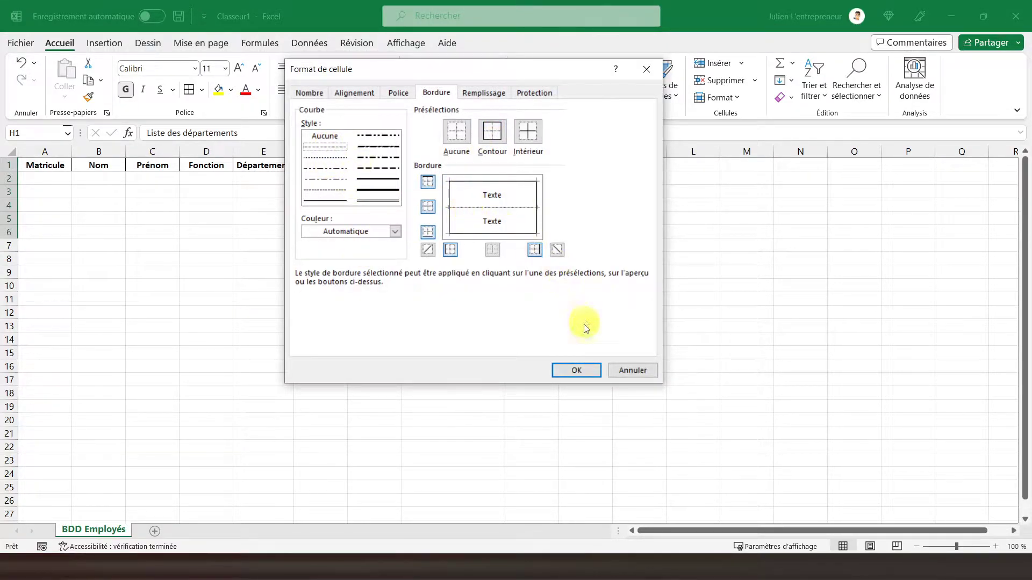
{"action": "left_click", "coordinate": [576, 370]}
{"action": "left_click", "coordinate": [473, 193]}
Put an outside border around the Liste des départements heading in H1
{"action": "left_click", "coordinate": [414, 170]}
{"action": "left_click", "coordinate": [203, 90]}
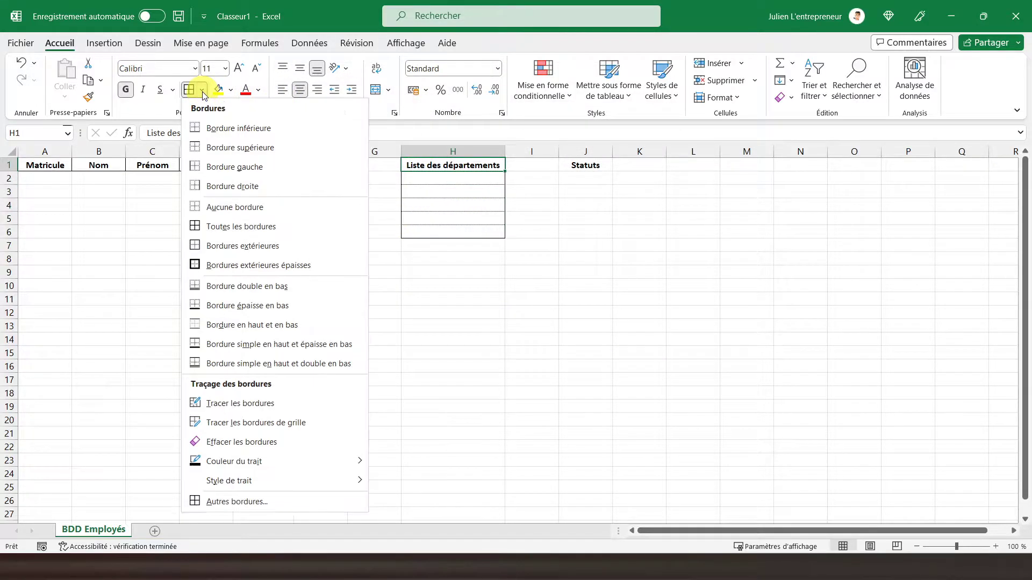
{"action": "left_click", "coordinate": [227, 244]}
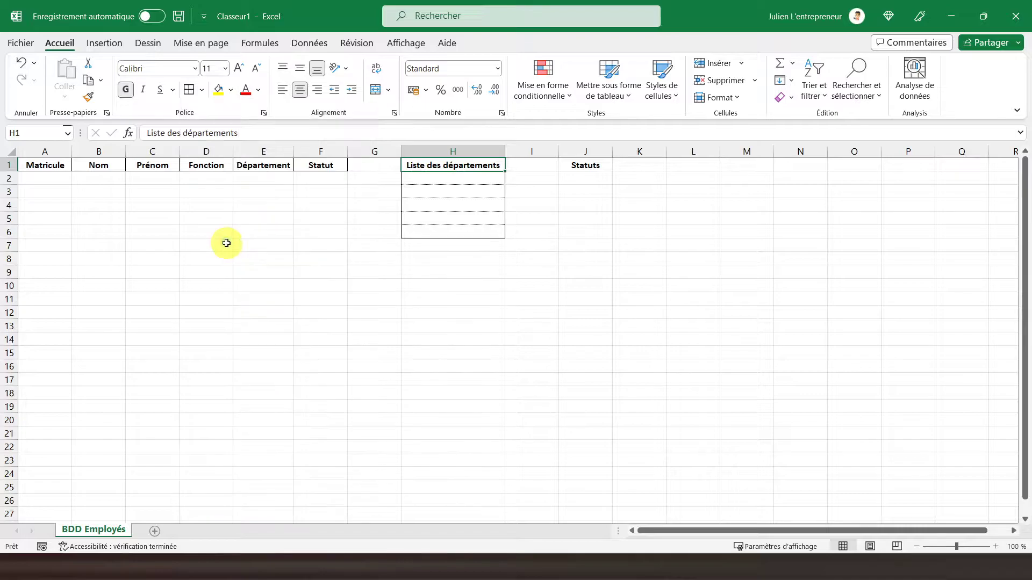
Copy the H1:H6 border formatting onto the Statuts column J1:J6 with Format Painter
{"action": "left_click", "coordinate": [511, 218]}
{"action": "left_click_drag", "start_coordinate": [449, 166], "coordinate": [449, 231]}
{"action": "left_click", "coordinate": [88, 96]}
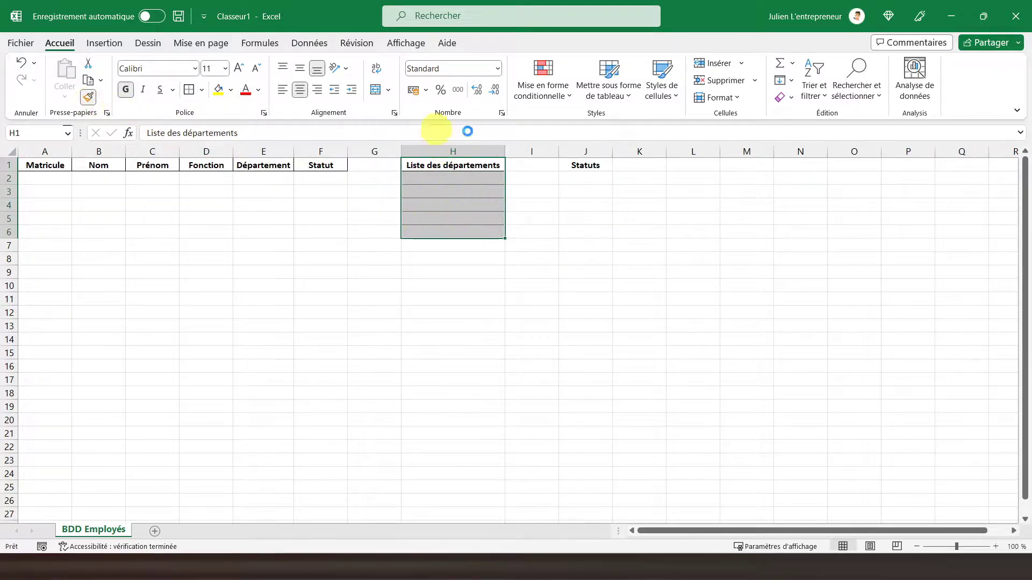
{"action": "left_click", "coordinate": [571, 163]}
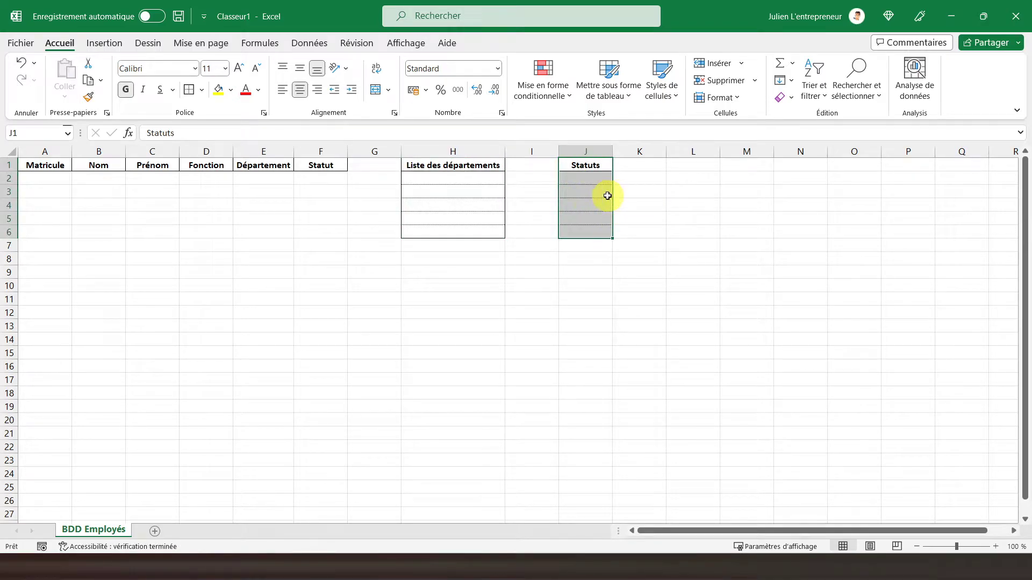
{"action": "left_click", "coordinate": [519, 189]}
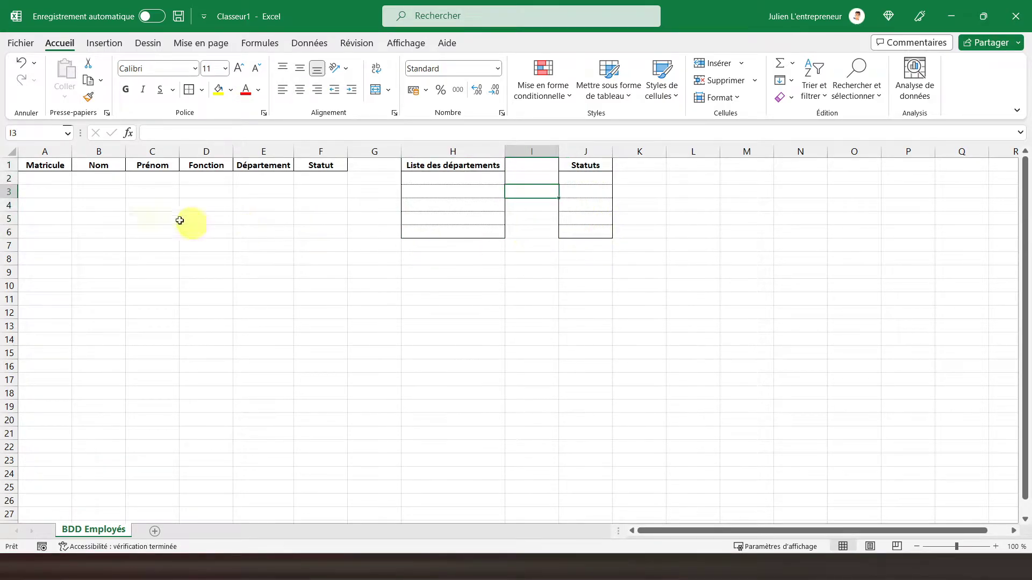
{"action": "left_click", "coordinate": [44, 180]}
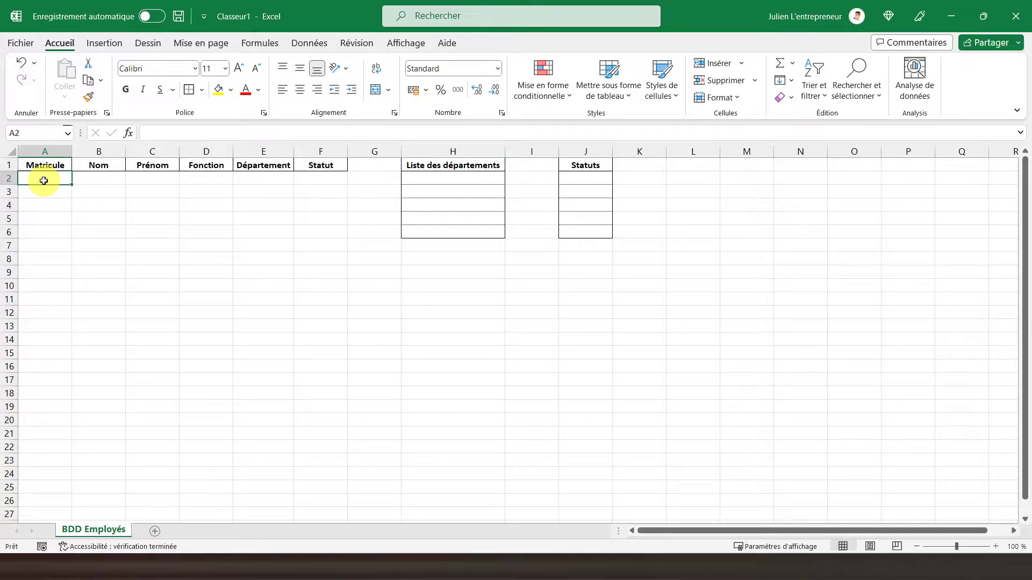
Enter M0001 in A2 and fill the series down to M0030 in A31
{"action": "type", "text": "Matricule"}
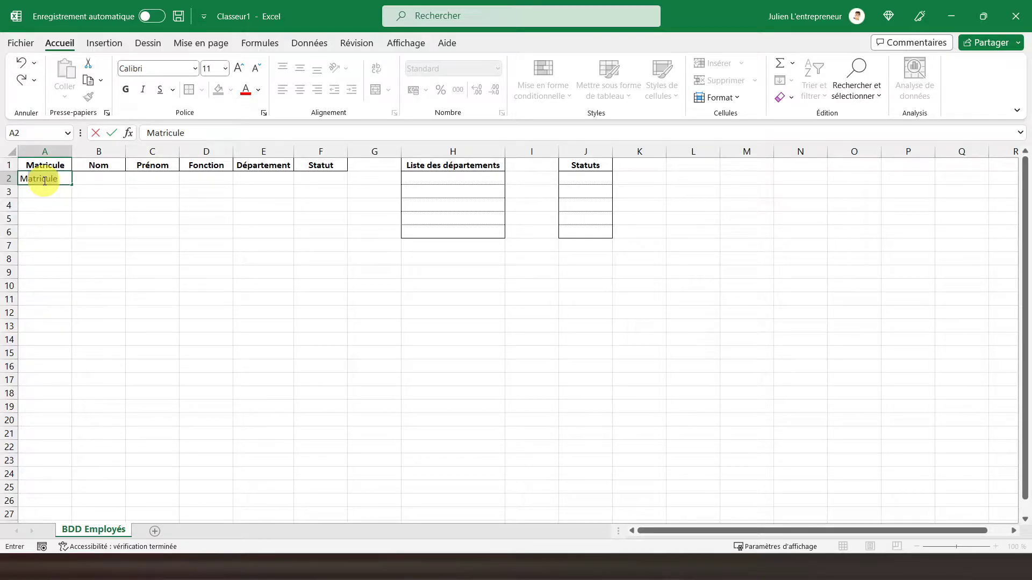
{"action": "type", "text": "000"}
{"action": "type", "text": "1"}
{"action": "key", "text": "Return"}
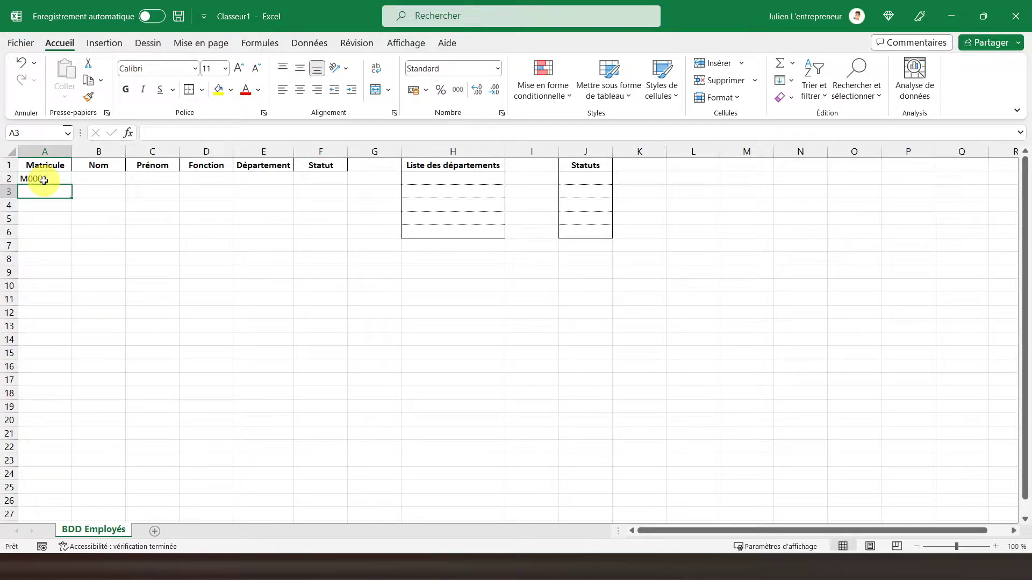
{"action": "left_click", "coordinate": [43, 181]}
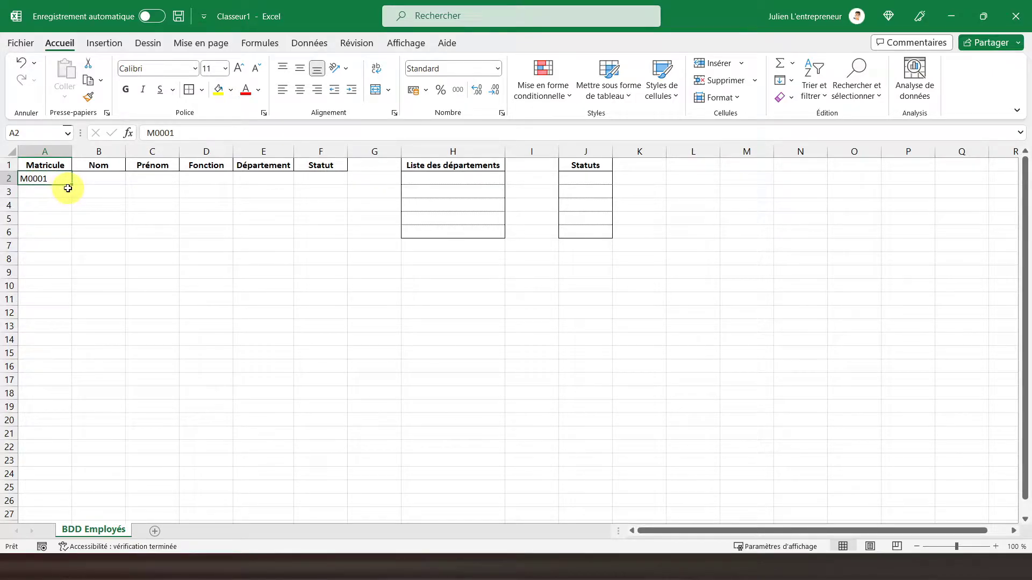
{"action": "left_click_drag", "start_coordinate": [72, 184], "coordinate": [37, 423]}
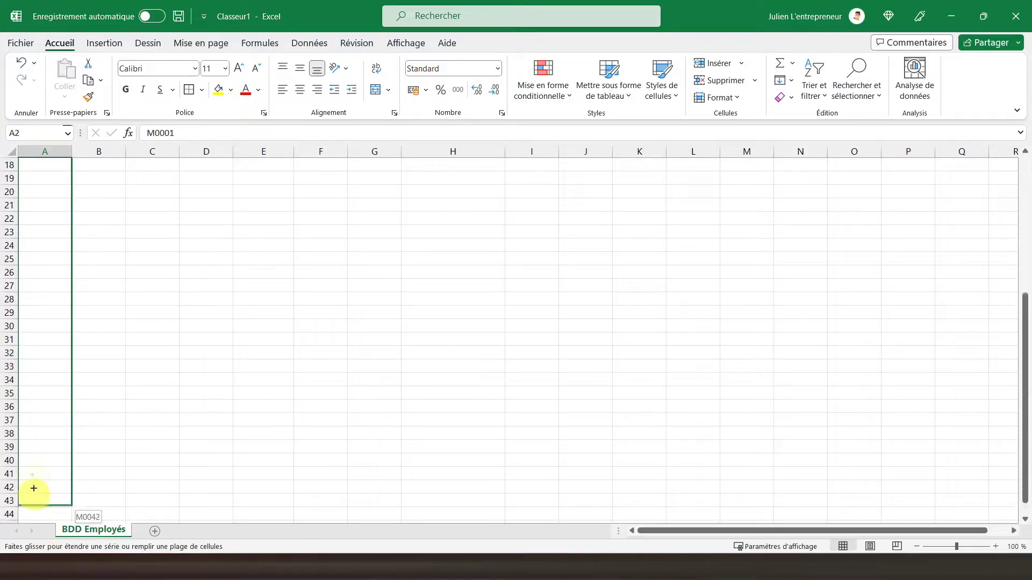
{"action": "left_click_drag", "start_coordinate": [37, 423], "coordinate": [41, 340]}
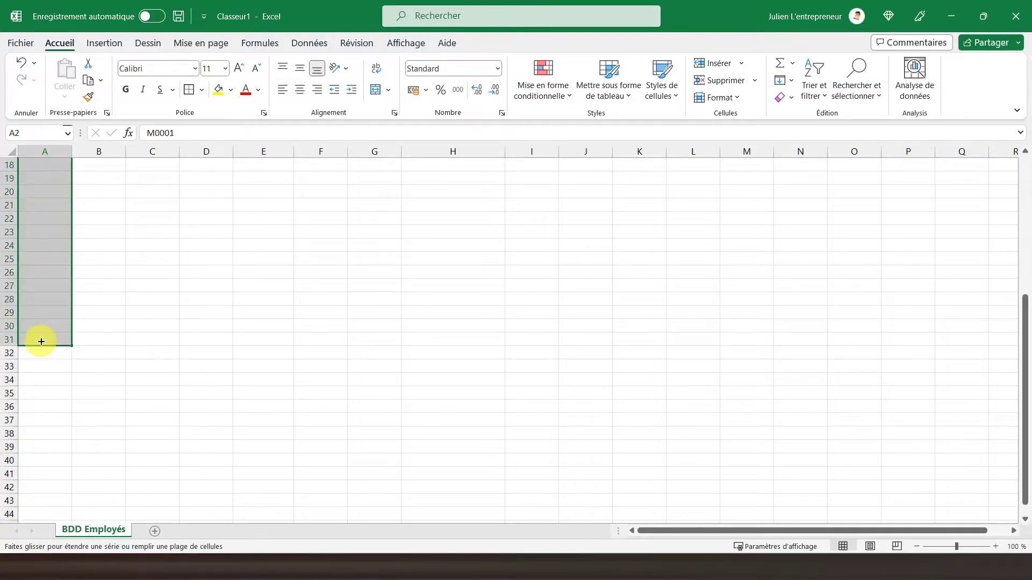
Centre the Matricule IDs horizontally and vertically
{"action": "scroll", "coordinate": [41, 340], "scroll_direction": "up", "scroll_amount": 6}
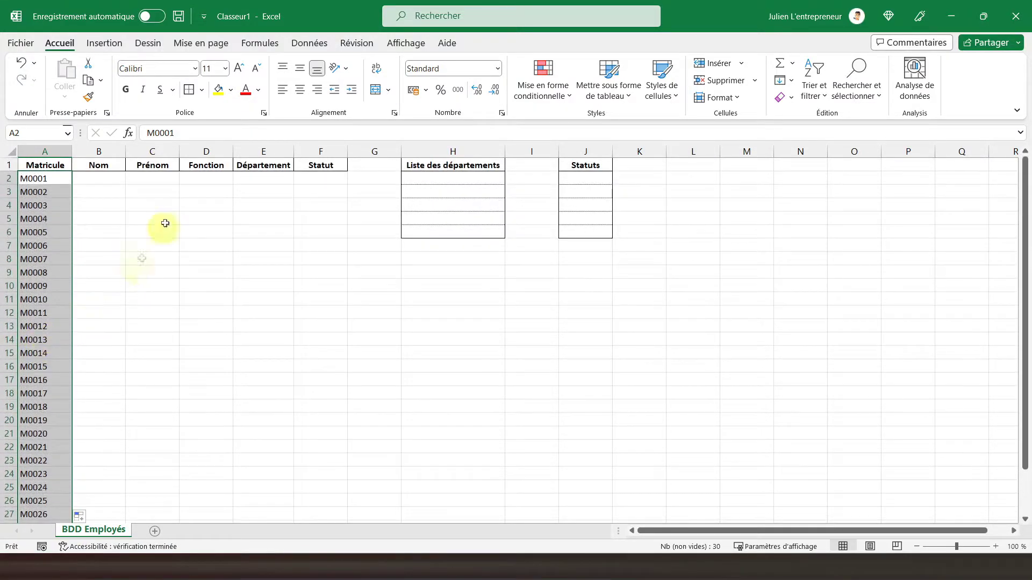
{"action": "left_click", "coordinate": [299, 89]}
{"action": "left_click", "coordinate": [300, 68]}
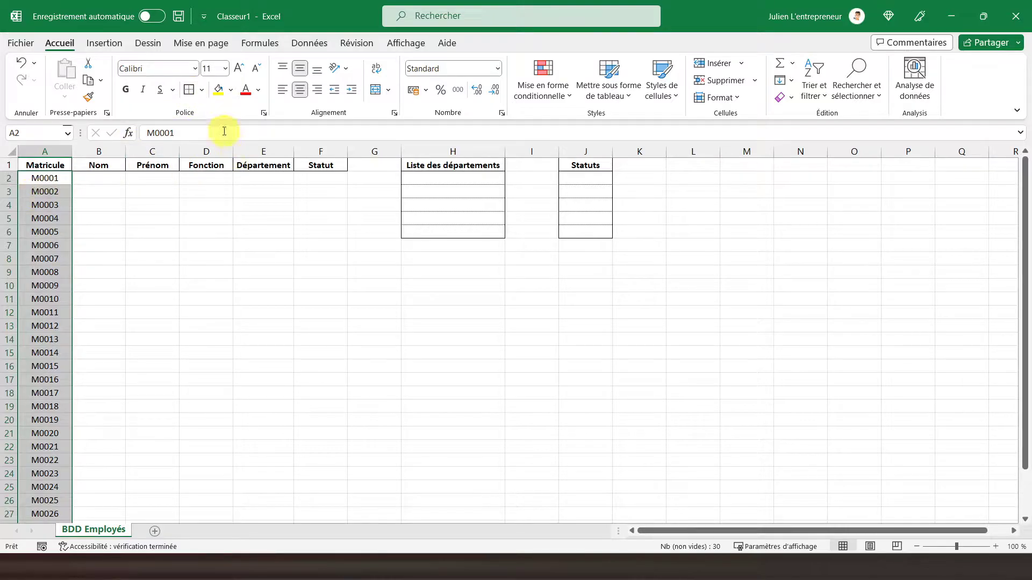
{"action": "left_click", "coordinate": [201, 91]}
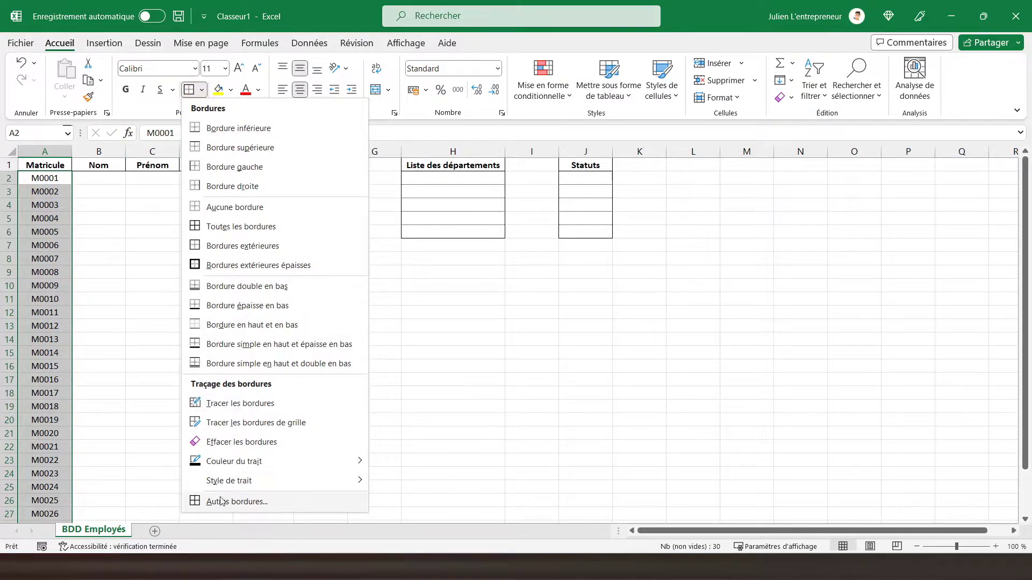
Add horizontal lines between the rows of the Matricule column
{"action": "left_click", "coordinate": [218, 501]}
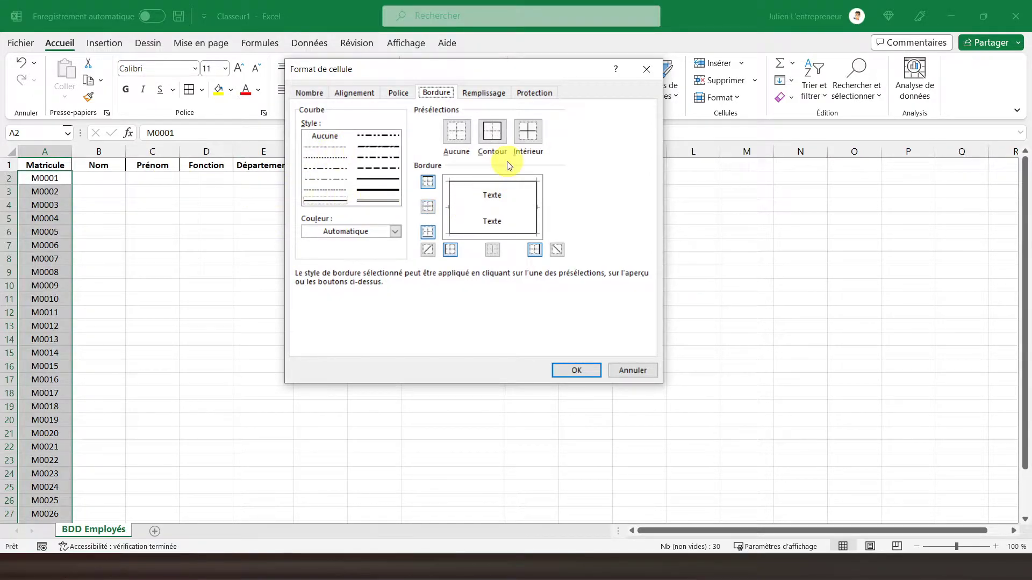
{"action": "left_click", "coordinate": [533, 141]}
{"action": "left_click", "coordinate": [561, 370]}
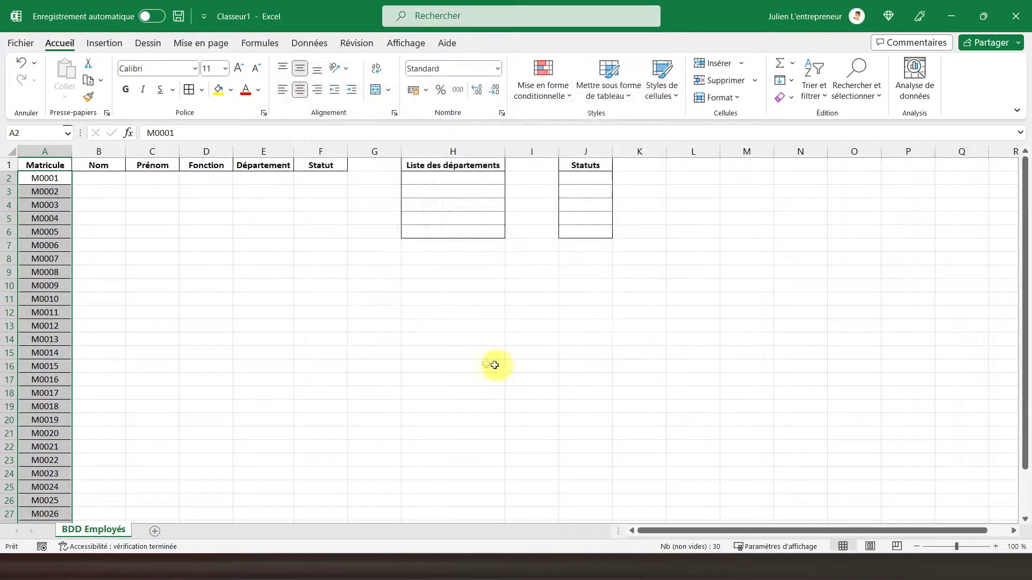
{"action": "left_click", "coordinate": [94, 222]}
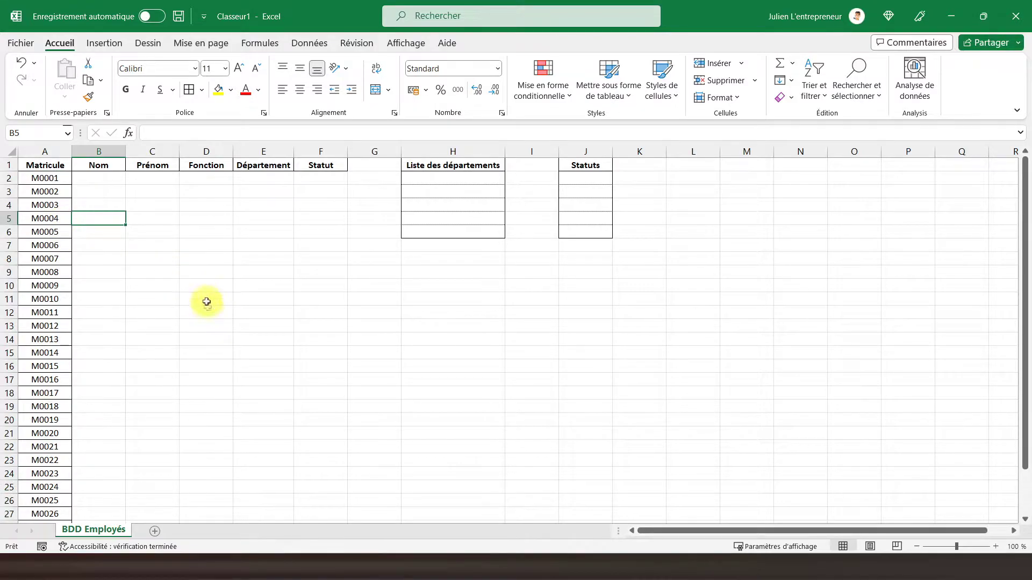
Give B1:F31 a dotted outline with dotted inside horizontal and vertical lines
{"action": "scroll", "coordinate": [178, 306], "scroll_direction": "down", "scroll_amount": 5}
{"action": "left_click_drag", "start_coordinate": [91, 366], "coordinate": [317, 174]}
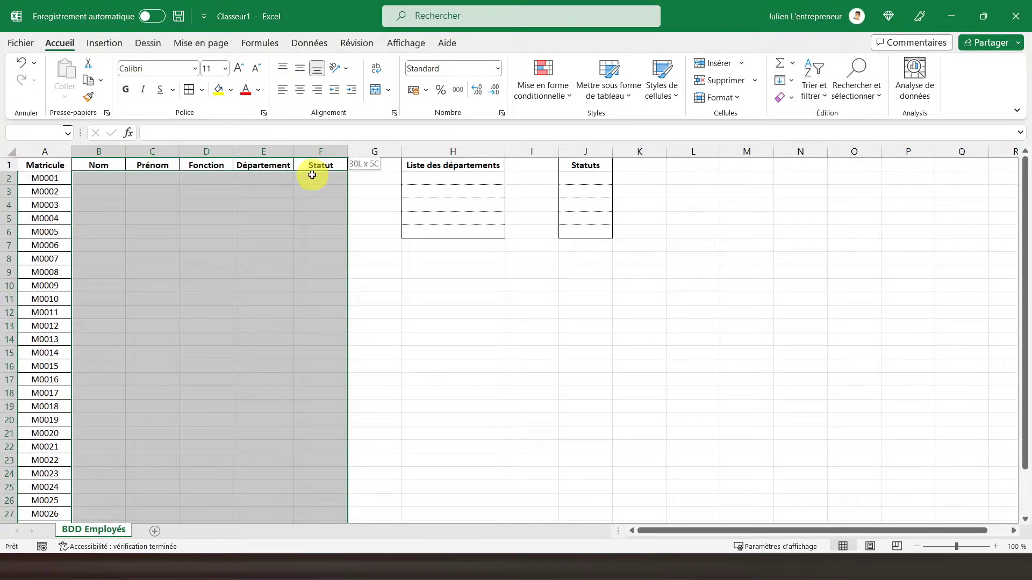
{"action": "left_click", "coordinate": [202, 90]}
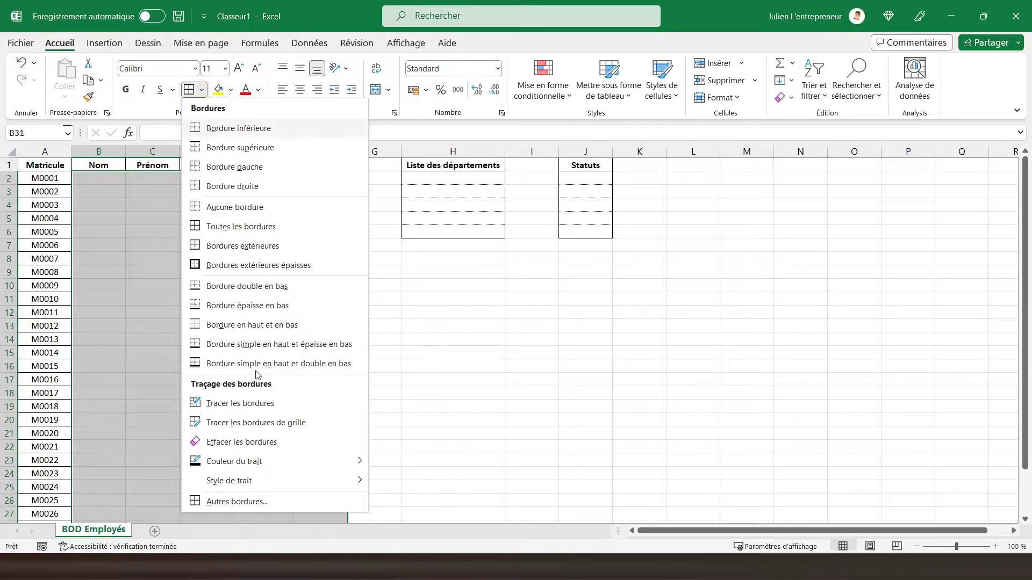
{"action": "left_click", "coordinate": [236, 500]}
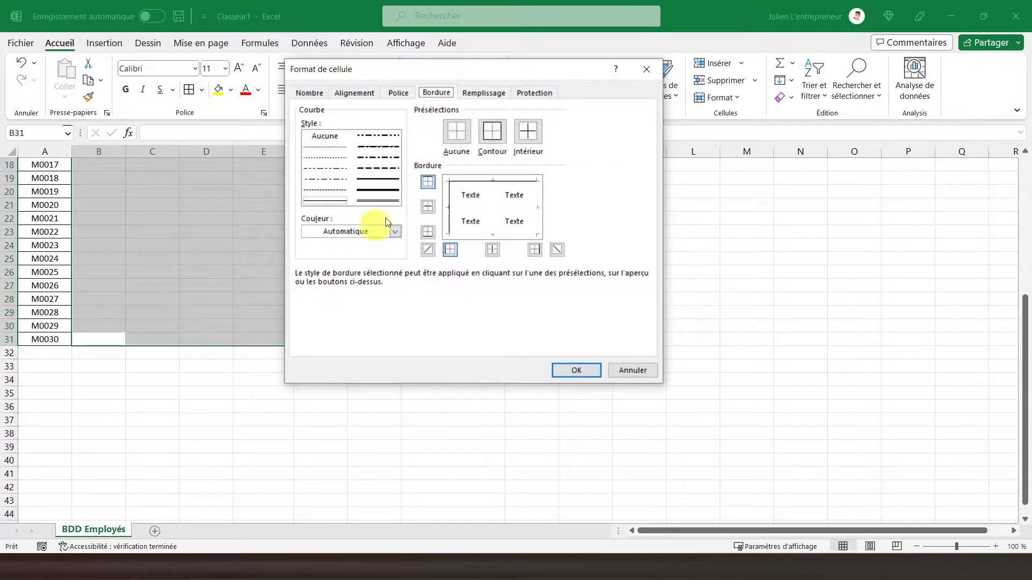
{"action": "left_click", "coordinate": [492, 152]}
{"action": "left_click", "coordinate": [325, 146]}
{"action": "left_click", "coordinate": [460, 210]}
{"action": "left_click", "coordinate": [491, 196]}
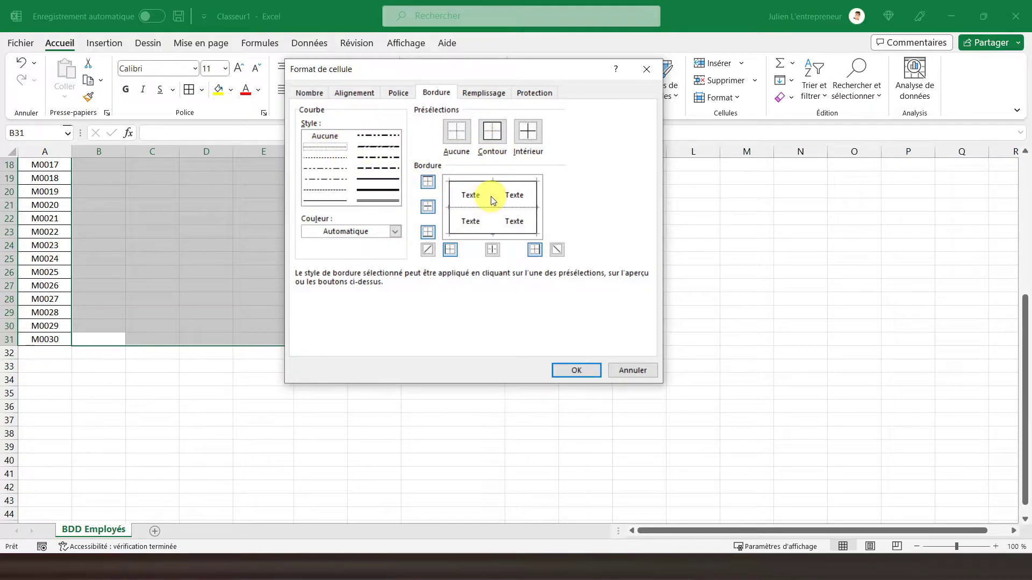
{"action": "left_click", "coordinate": [581, 376]}
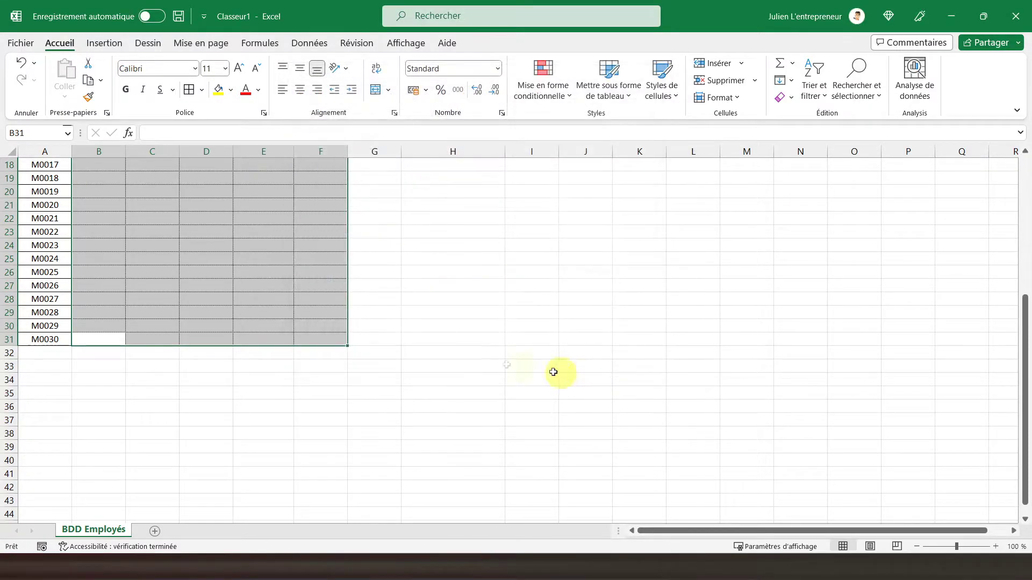
{"action": "left_click", "coordinate": [45, 231]}
{"action": "scroll", "coordinate": [45, 232], "scroll_direction": "up", "scroll_amount": 6}
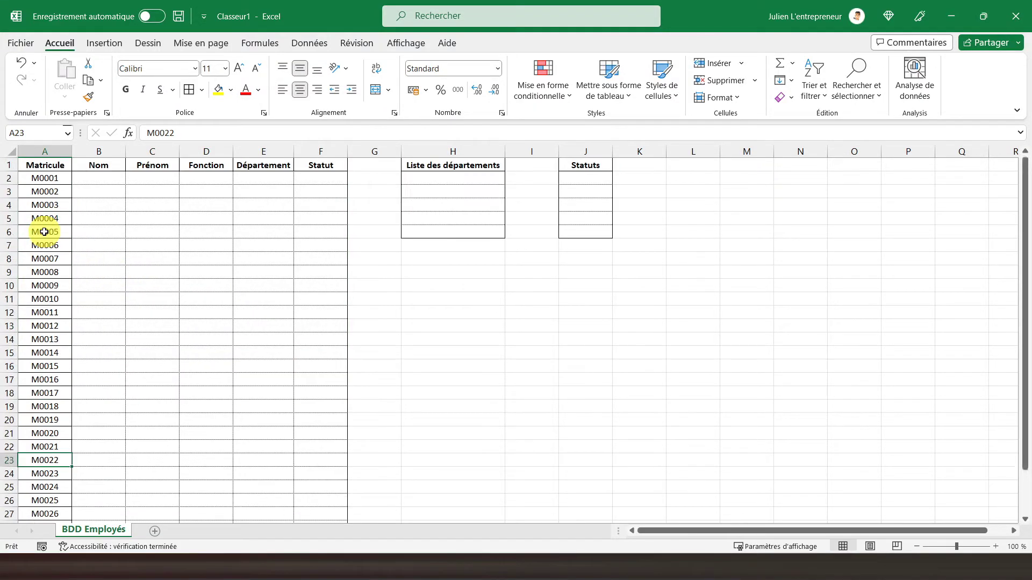
{"action": "left_click", "coordinate": [34, 167]}
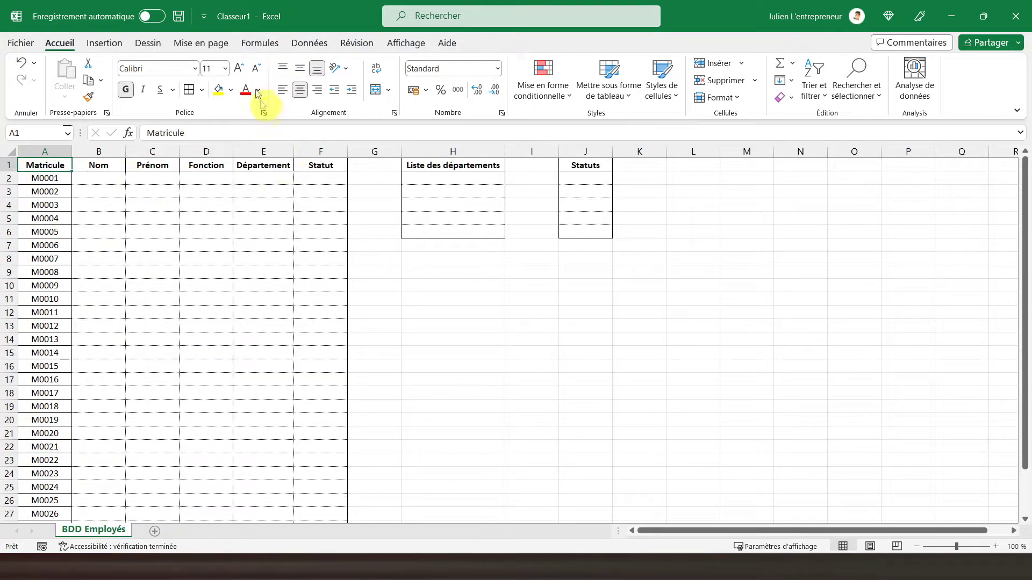
Turn off gridlines on BDD Employés and add a new blank sheet, Feuil2
{"action": "left_click", "coordinate": [402, 45]}
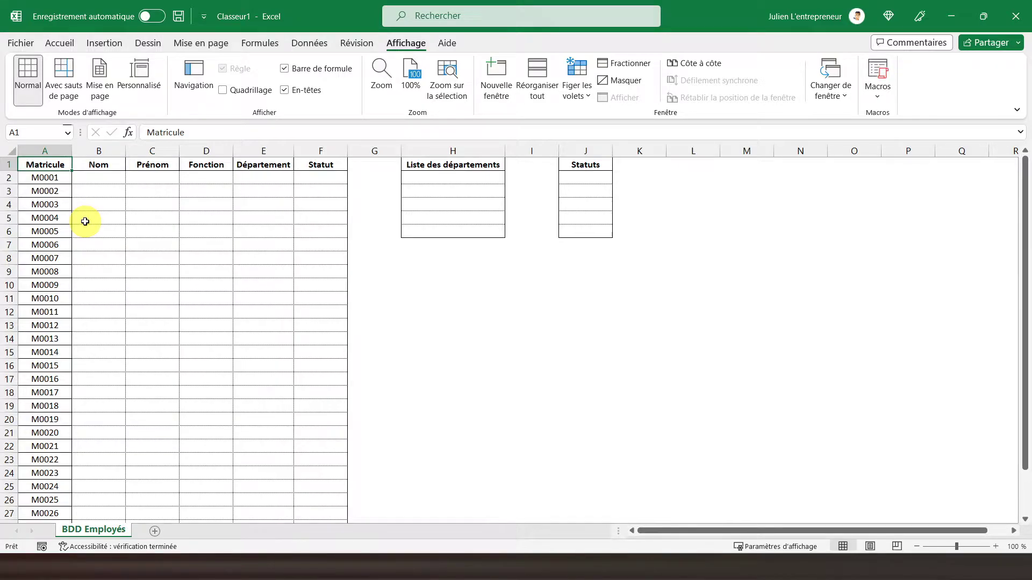
{"action": "left_click", "coordinate": [156, 532]}
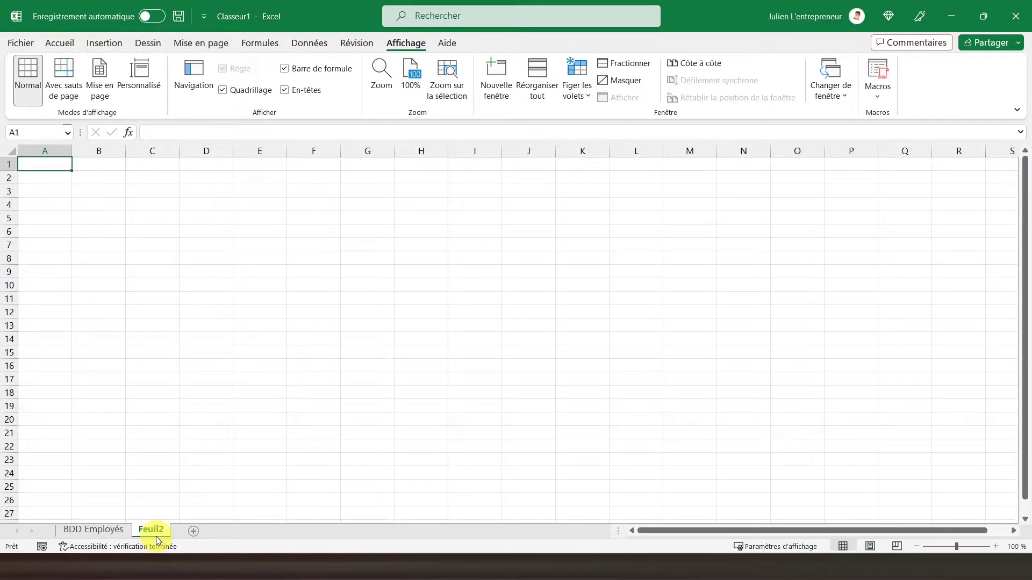
Move the new sheet before BDD Employés and rename it Formations
{"action": "left_click_drag", "start_coordinate": [157, 541], "coordinate": [66, 531]}
{"action": "double_click", "coordinate": [74, 529]}
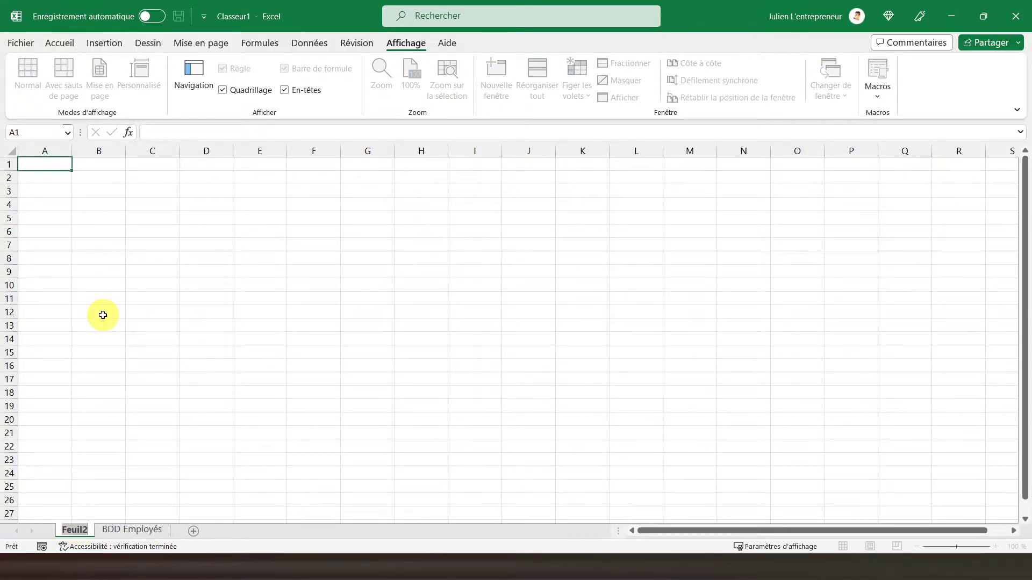
{"action": "type", "text": "Formations"}
{"action": "key", "text": "Return"}
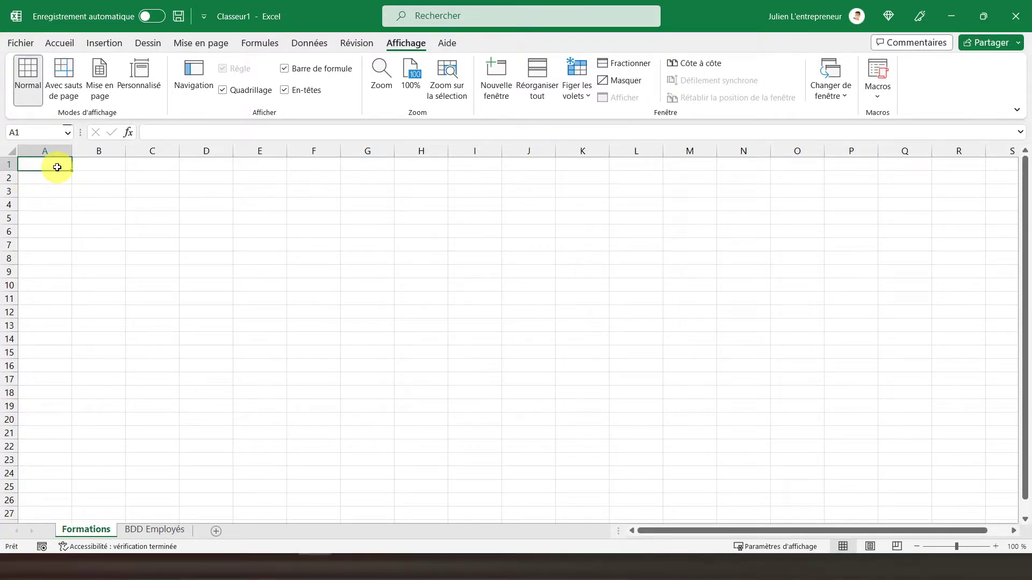
Enter the headers Date, Matricule, Nom, Prénom, Fonction and Département in A1:F1
{"action": "type", "text": "Date"}
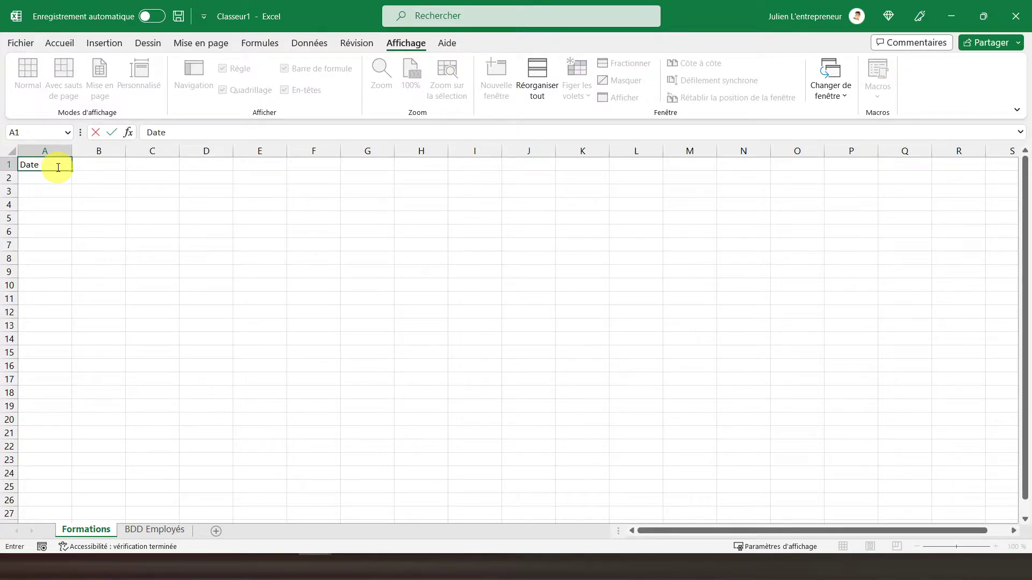
{"action": "key", "text": "Tab"}
{"action": "type", "text": "M"}
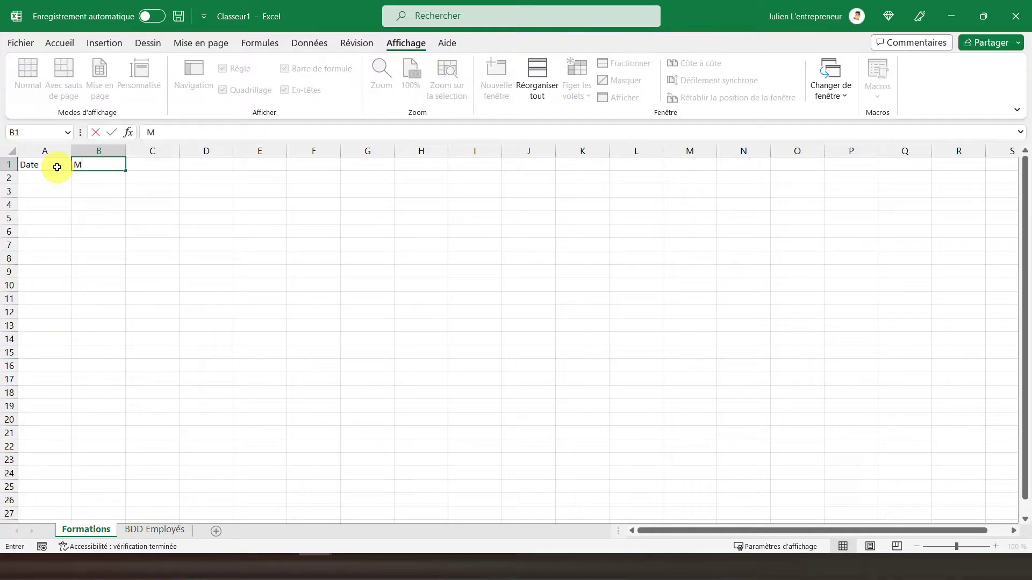
{"action": "type", "text": "atricule"}
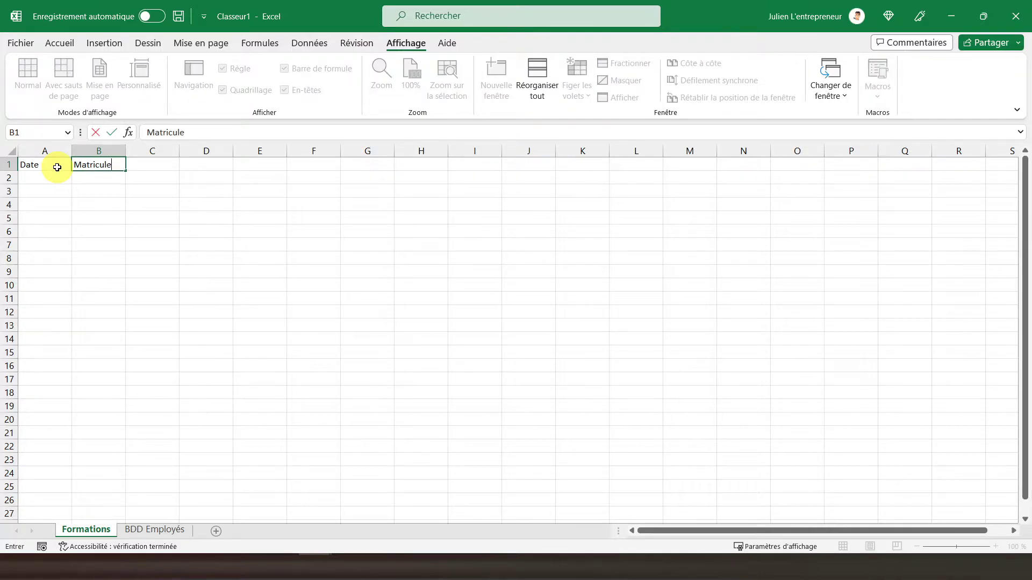
{"action": "key", "text": "Tab"}
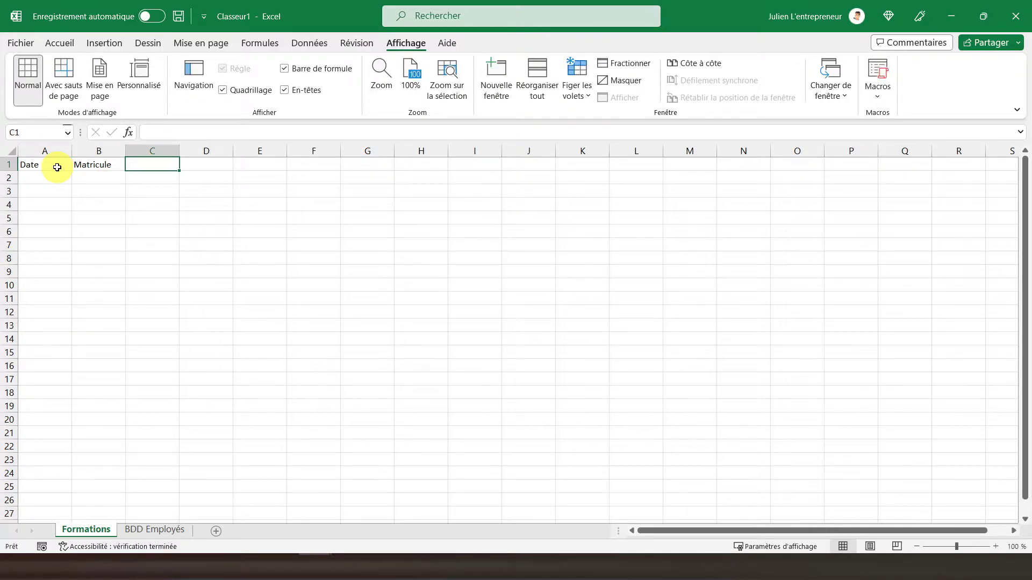
{"action": "type", "text": "Nom"}
{"action": "key", "text": "Tab"}
{"action": "type", "text": "Prénom"}
{"action": "key", "text": "Tab"}
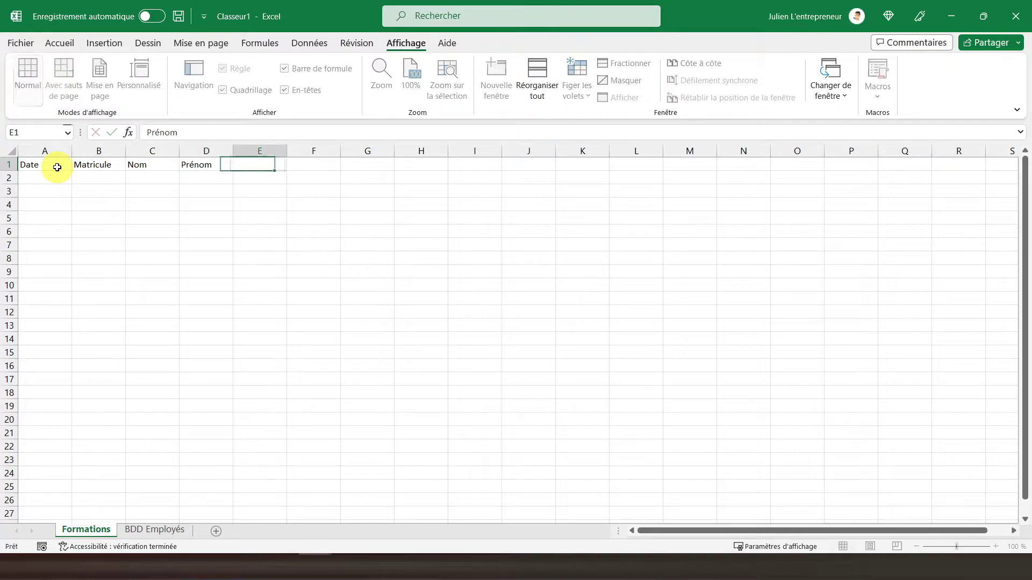
{"action": "type", "text": "Fonction"}
{"action": "key", "text": "Tab"}
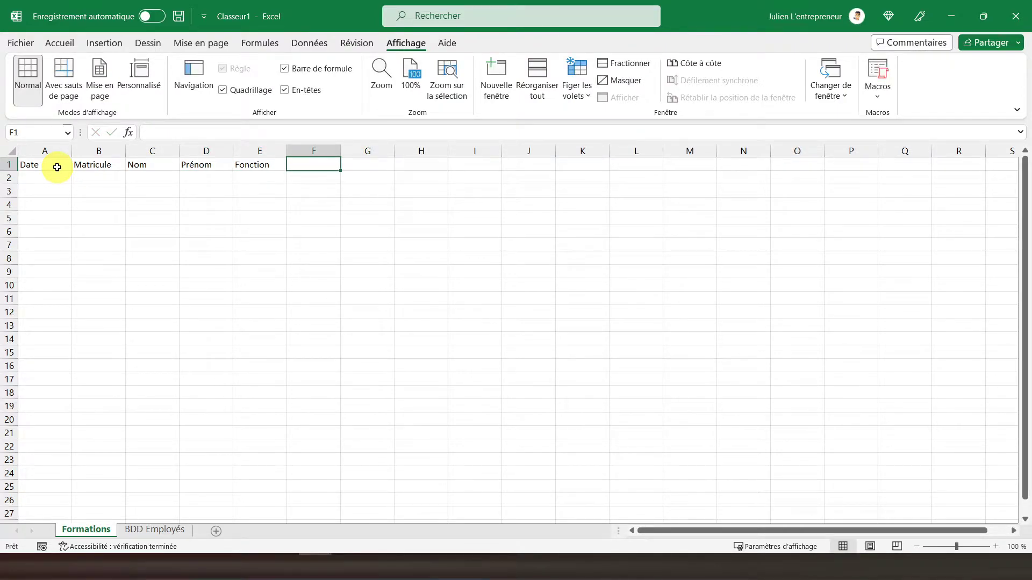
{"action": "type", "text": "Département"}
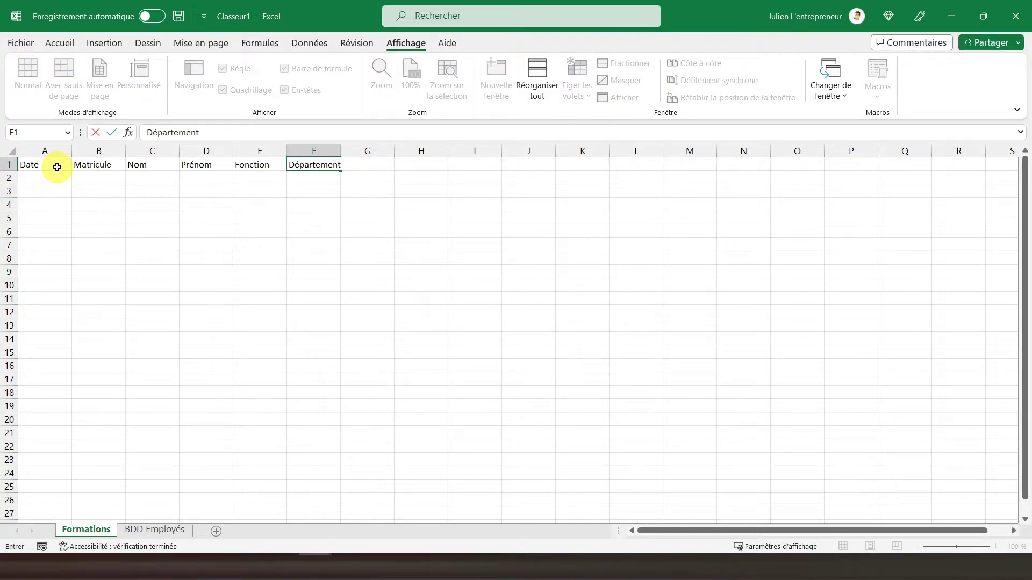
{"action": "key", "text": "Tab"}
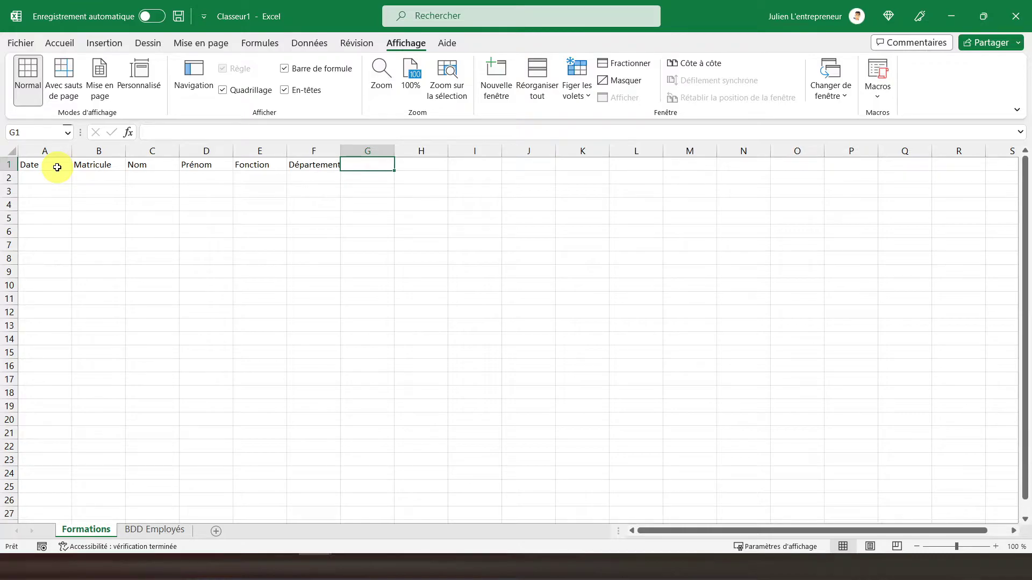
Continue the headers with Statut, Formation, Date initiale, Coût and Validité in G1:K1
{"action": "type", "text": "Statut"}
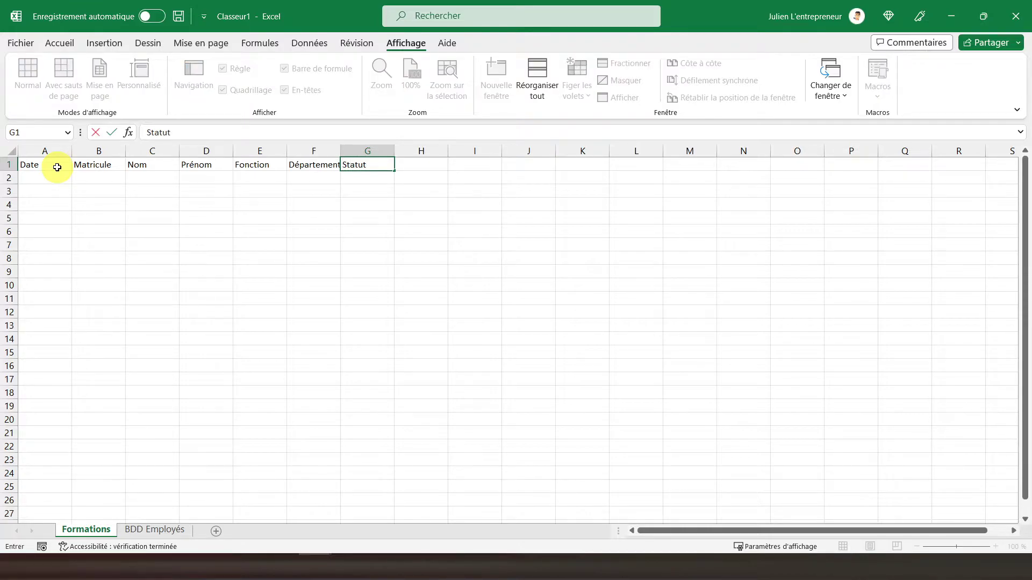
{"action": "key", "text": "Tab"}
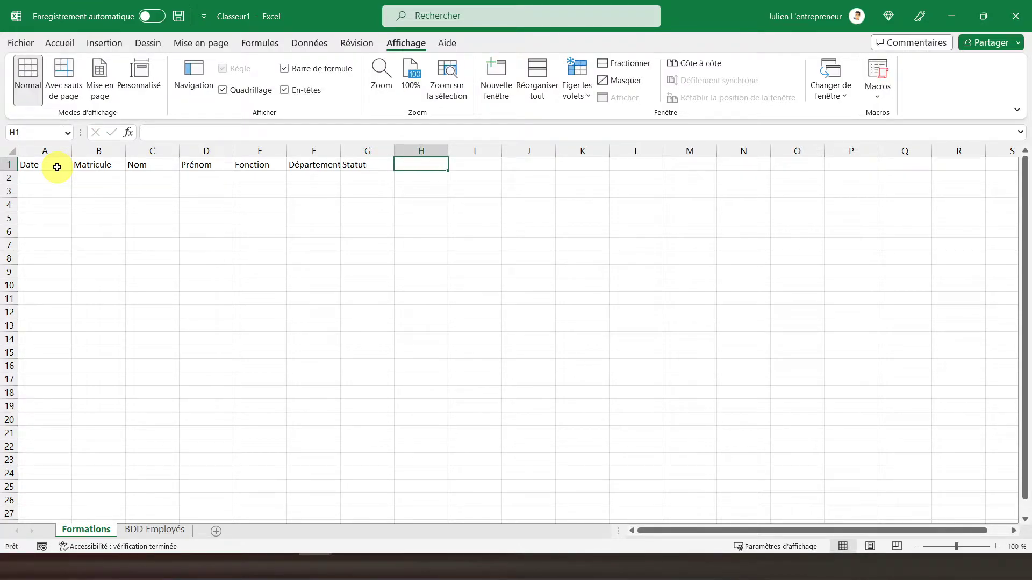
{"action": "type", "text": "Formation"}
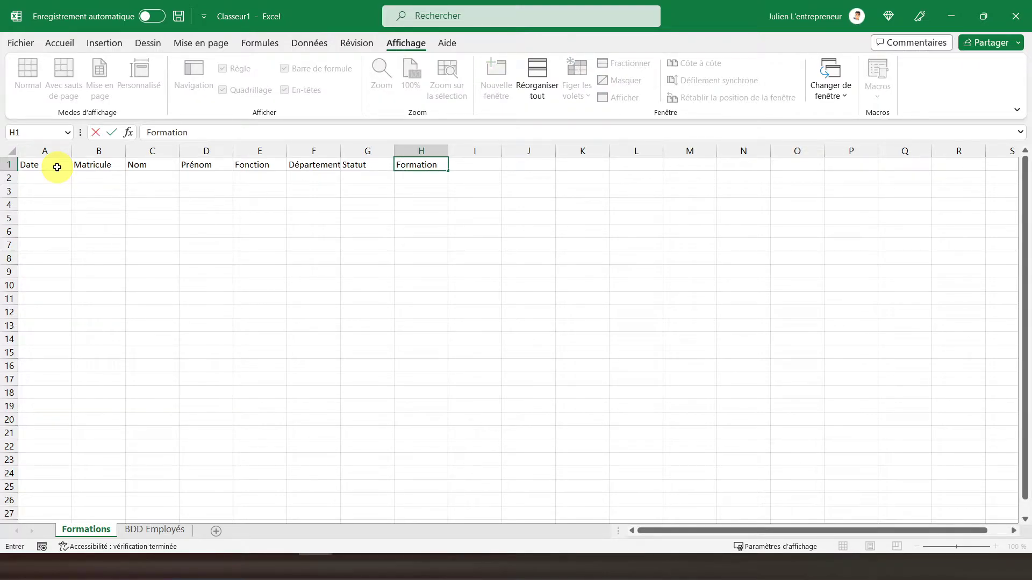
{"action": "key", "text": "Tab"}
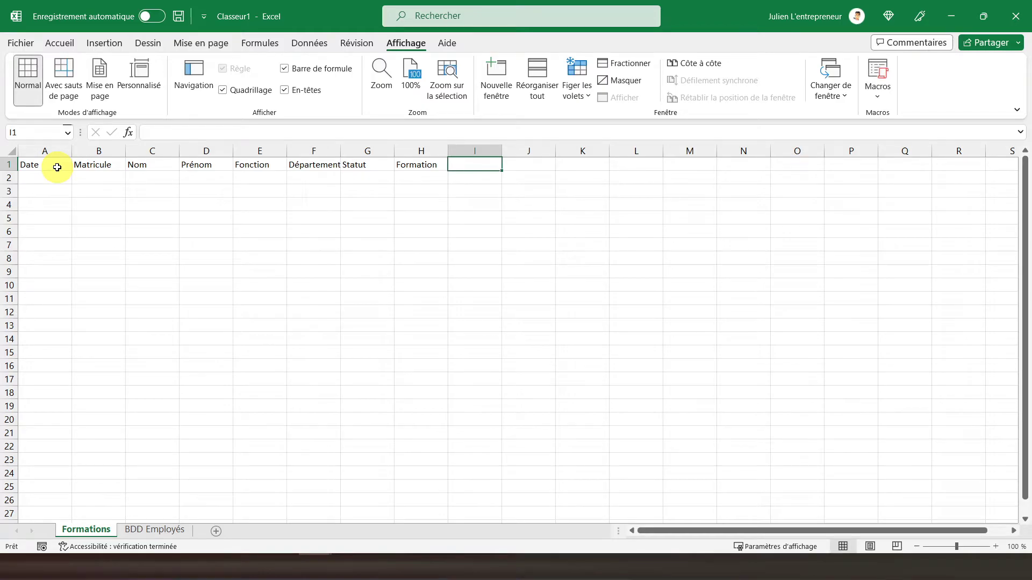
{"action": "type", "text": "Date "}
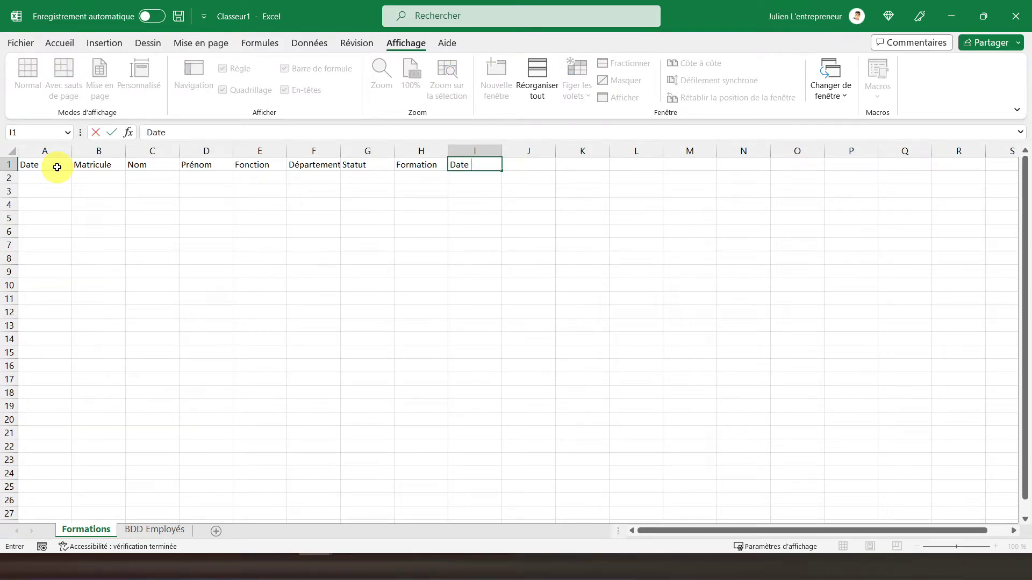
{"action": "type", "text": "initiale"}
{"action": "key", "text": "Tab"}
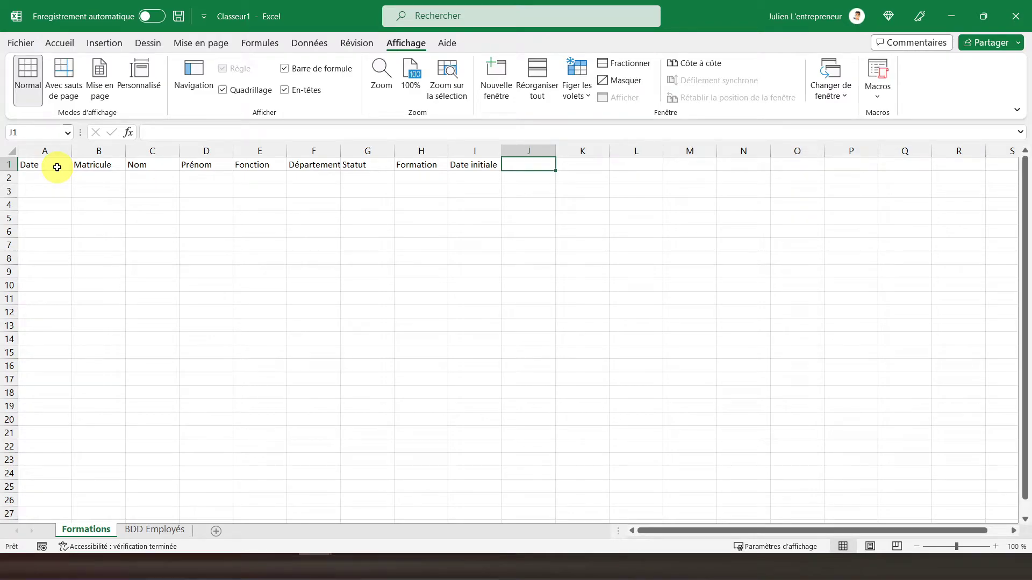
{"action": "type", "text": "Coût"}
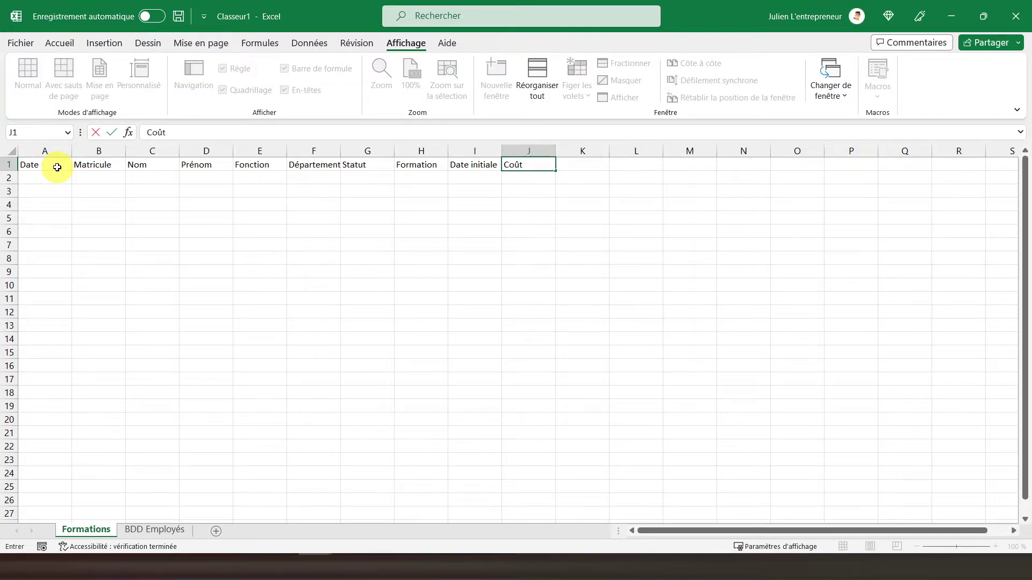
{"action": "key", "text": "Tab"}
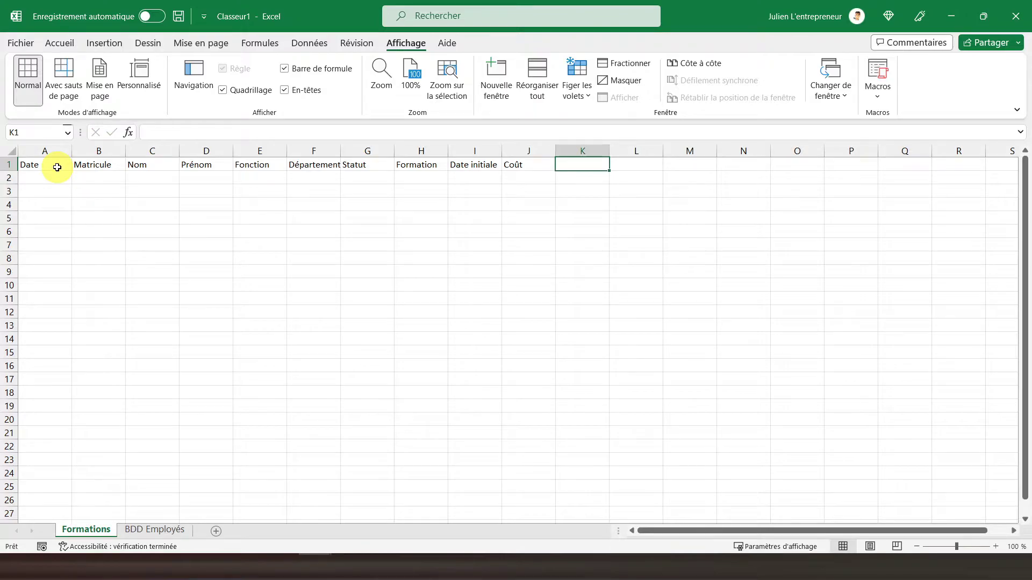
{"action": "type", "text": "Validité"}
{"action": "key", "text": "Tab"}
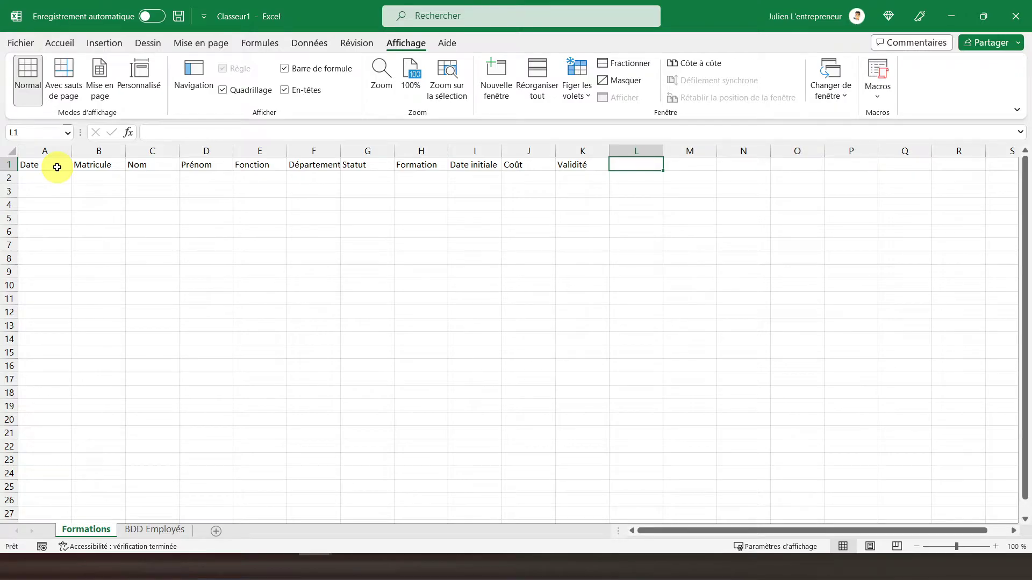
Add the headers Recyclage 1, Coût and Validité in L1:N1
{"action": "type", "text": "Recyclage"}
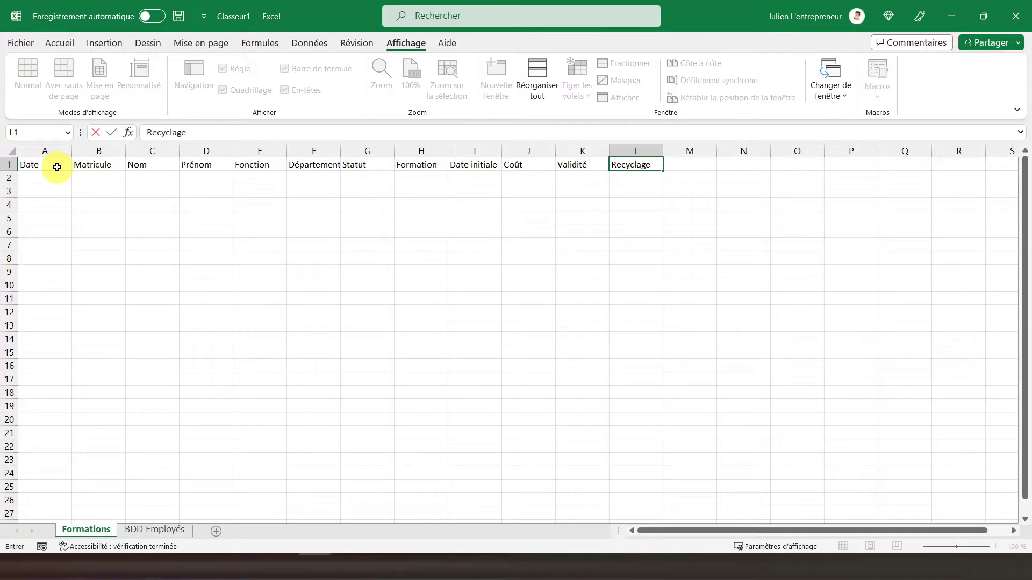
{"action": "key", "text": "Tab"}
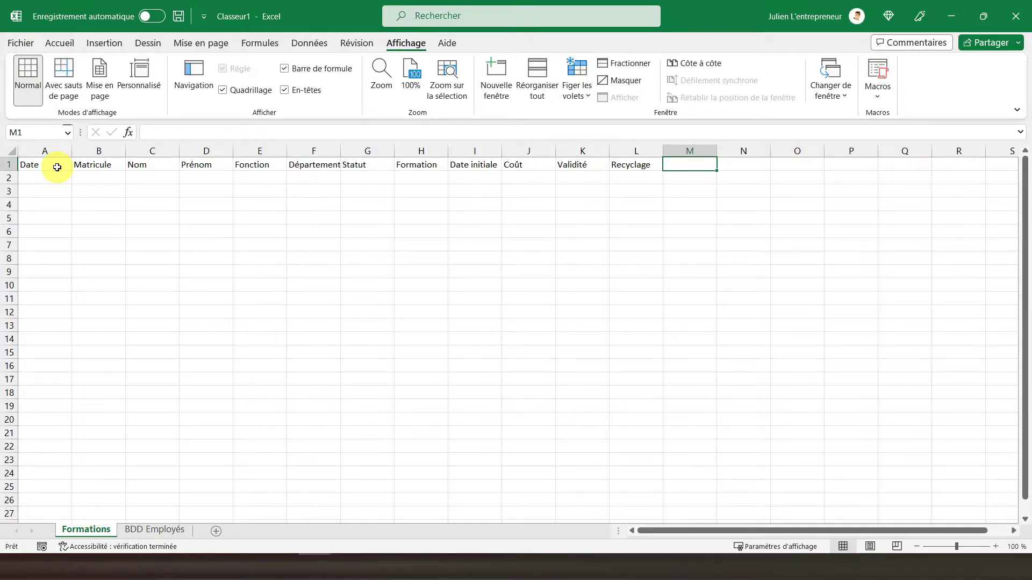
{"action": "key", "text": "Left"}
{"action": "left_click", "coordinate": [192, 133]}
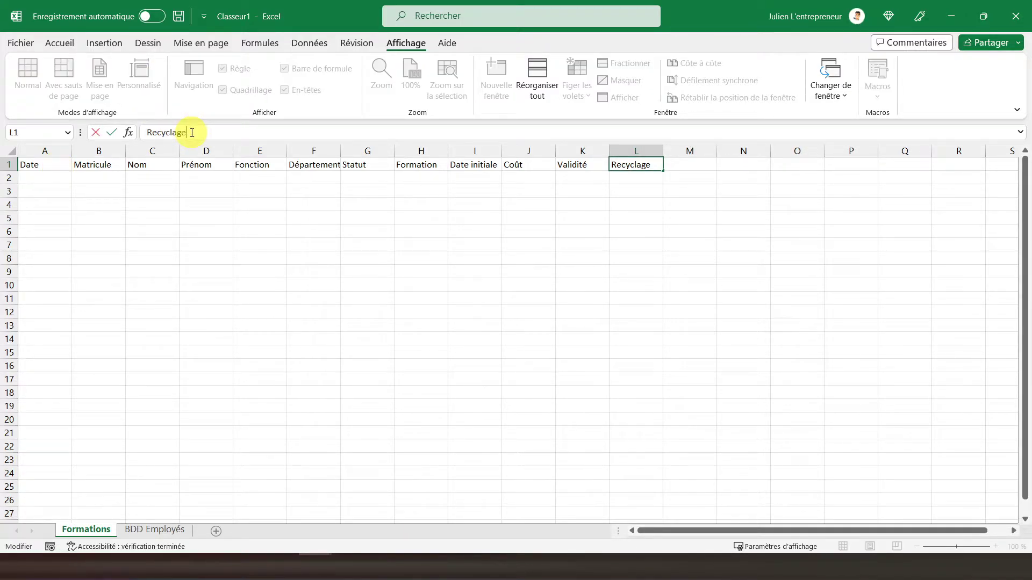
{"action": "type", "text": "1"}
{"action": "key", "text": "ctrl+Return"}
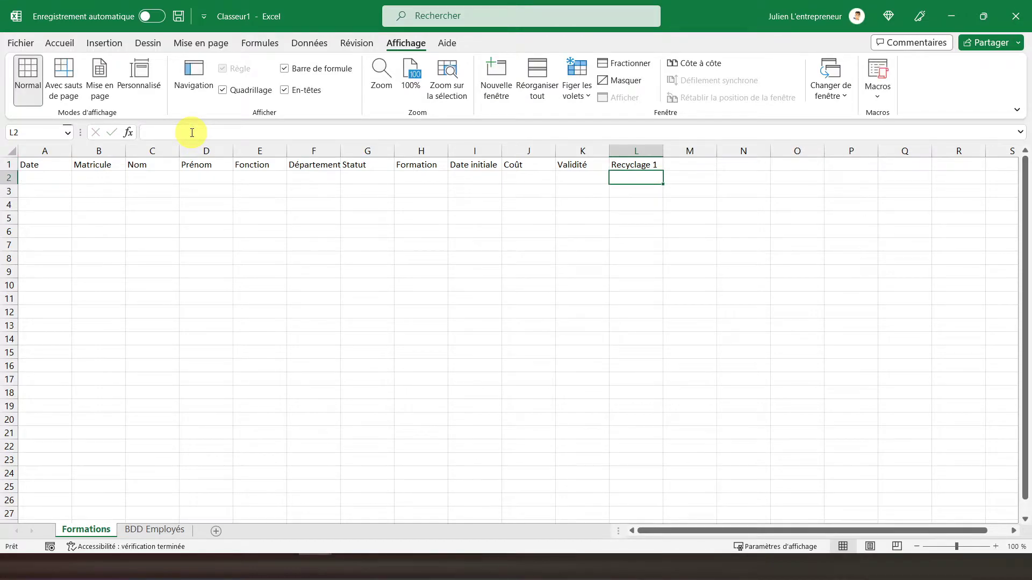
{"action": "key", "text": "Right"}
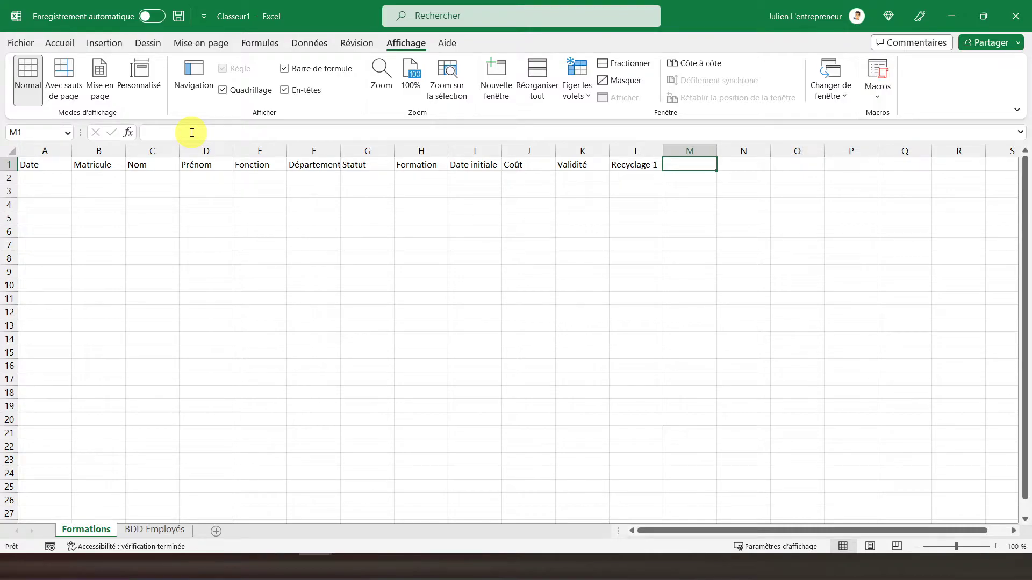
{"action": "type", "text": "Coût"}
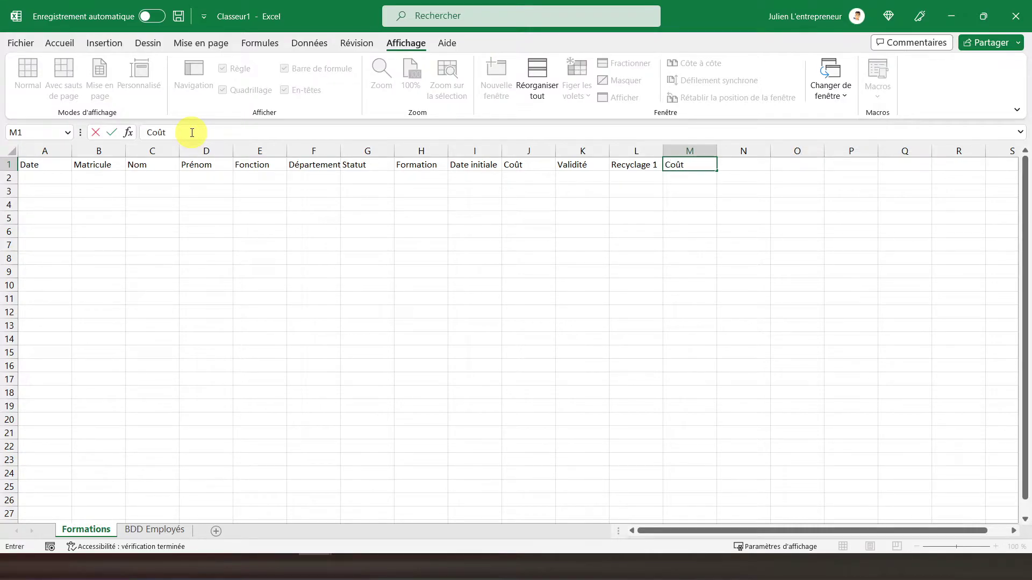
{"action": "key", "text": "Tab"}
{"action": "type", "text": "V"}
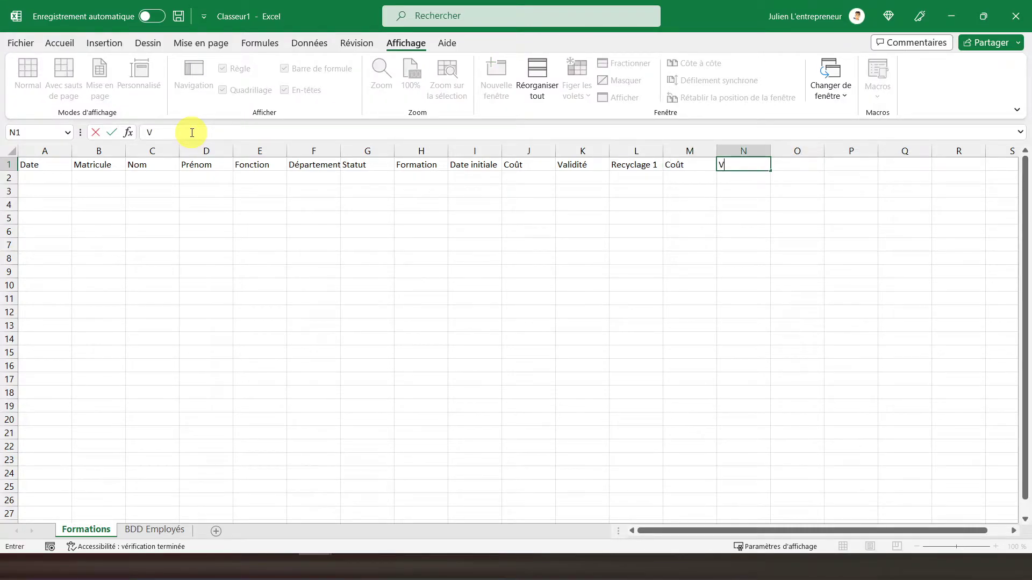
{"action": "type", "text": "alidité"}
{"action": "key", "text": "Tab"}
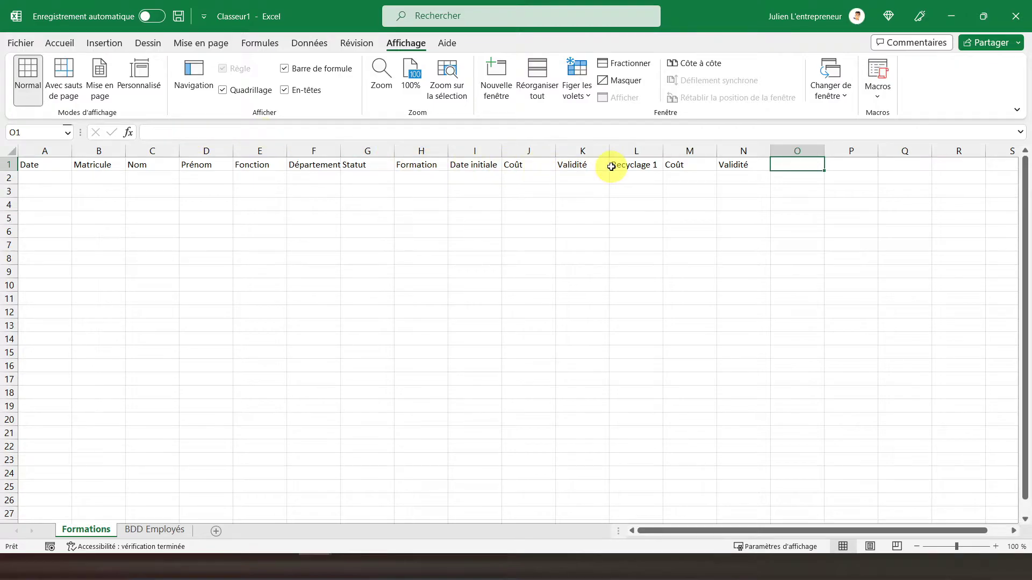
Copy the L1:N1 headers into O1:Q1 and change O1 to Recyclage 2
{"action": "left_click_drag", "start_coordinate": [618, 166], "coordinate": [728, 169]}
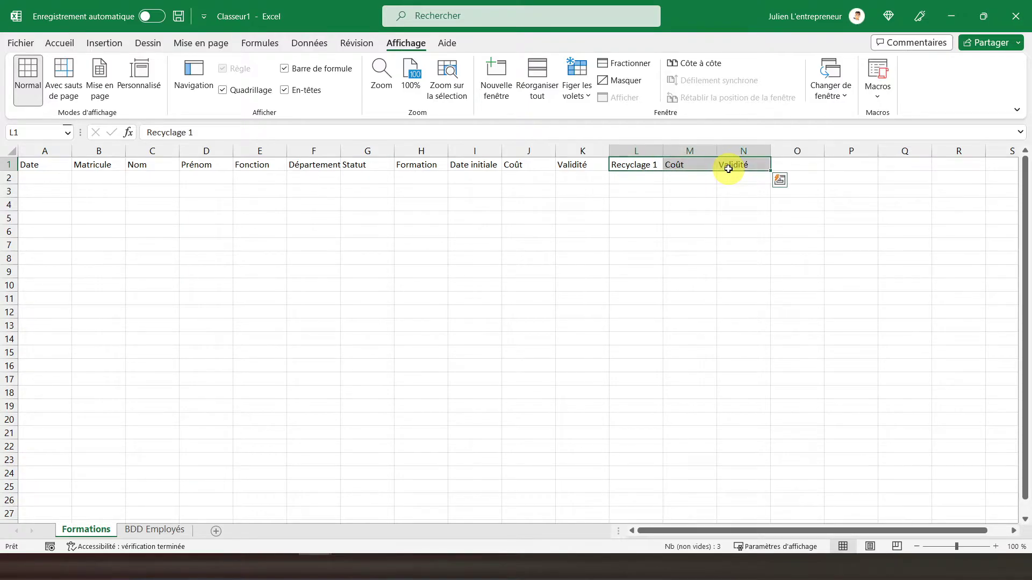
{"action": "key", "text": "ctrl+c"}
{"action": "left_click", "coordinate": [779, 163]}
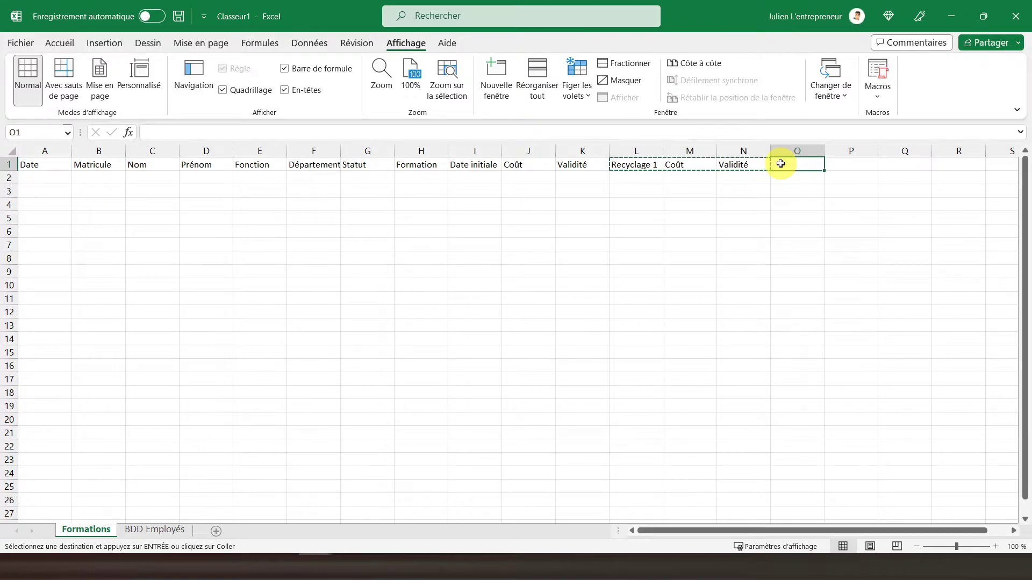
{"action": "key", "text": "ctrl+v"}
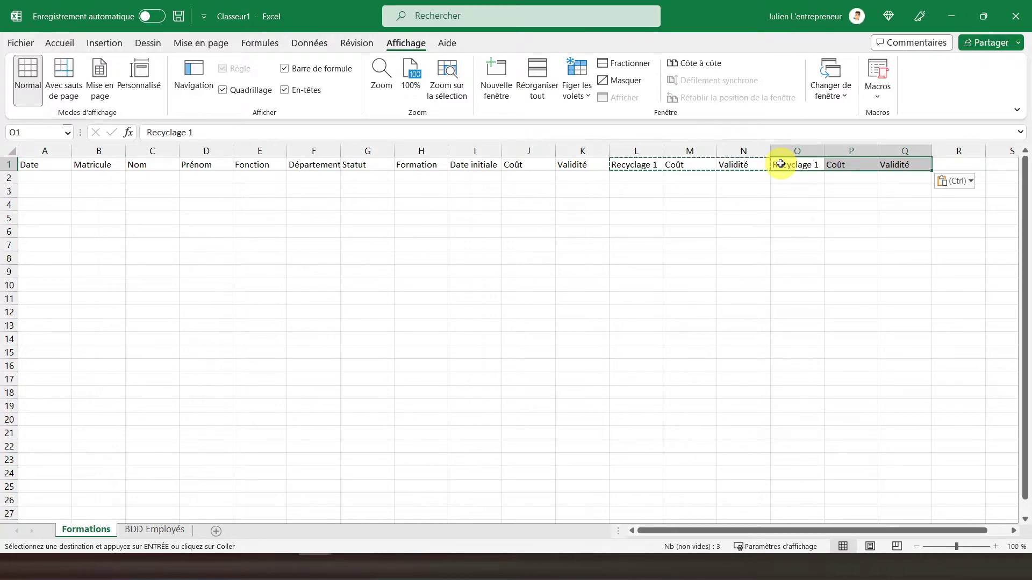
{"action": "key", "text": "Escape"}
{"action": "double_click", "coordinate": [220, 130]}
{"action": "type", "text": "2"}
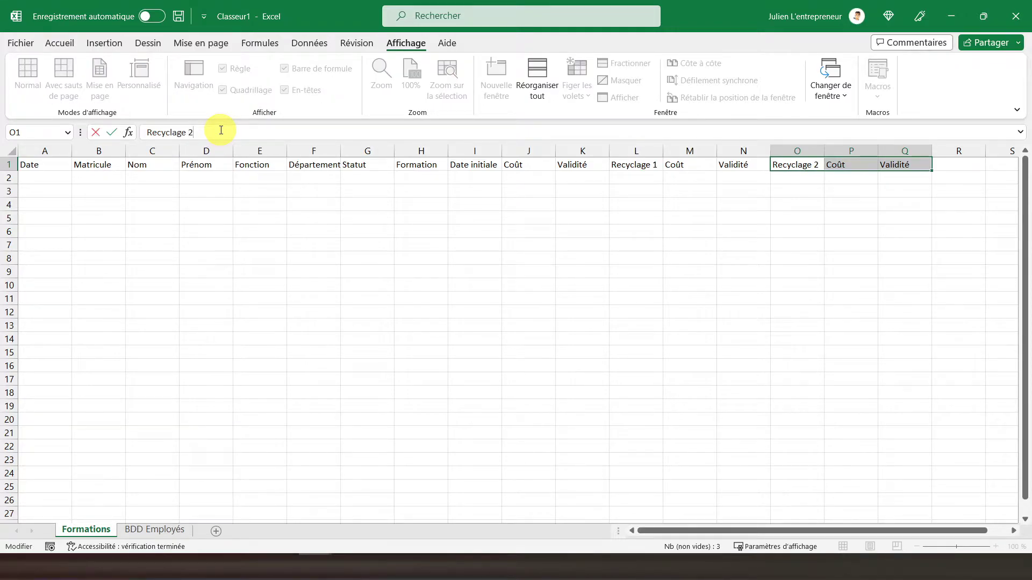
{"action": "key", "text": "Return"}
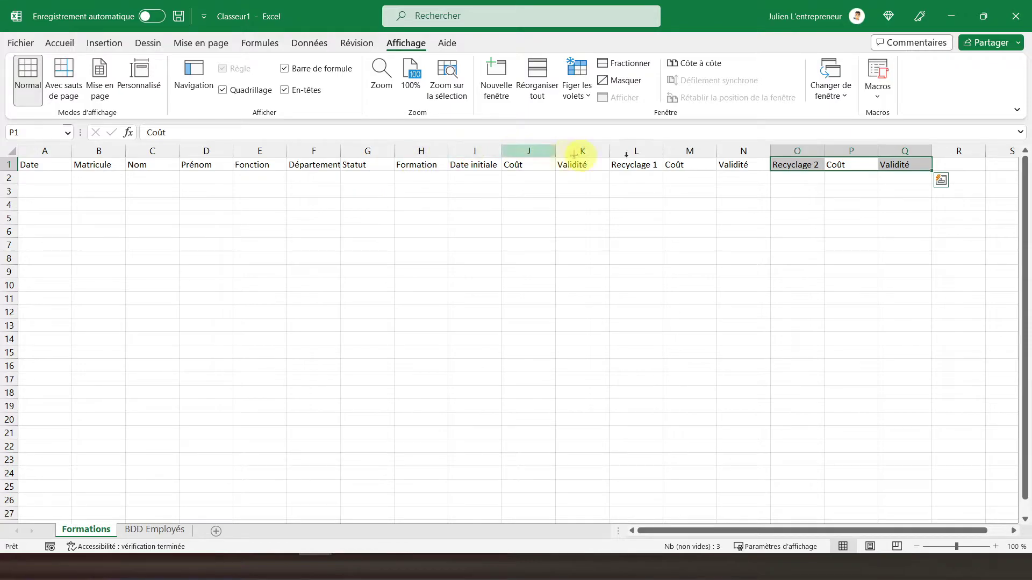
Type the header Recyclage 3 in cell R1
{"action": "left_click", "coordinate": [939, 163]}
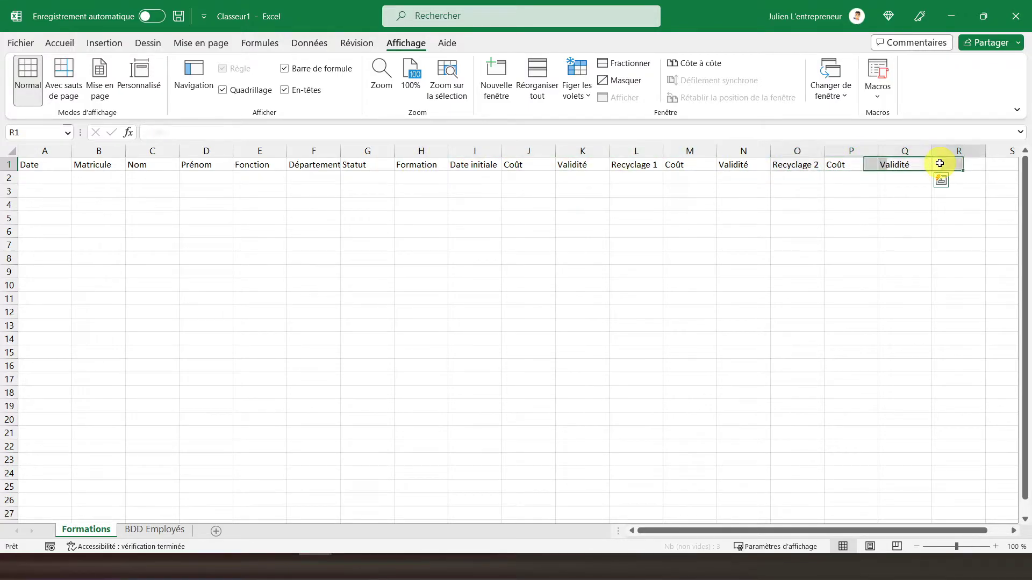
{"action": "type", "text": "R"}
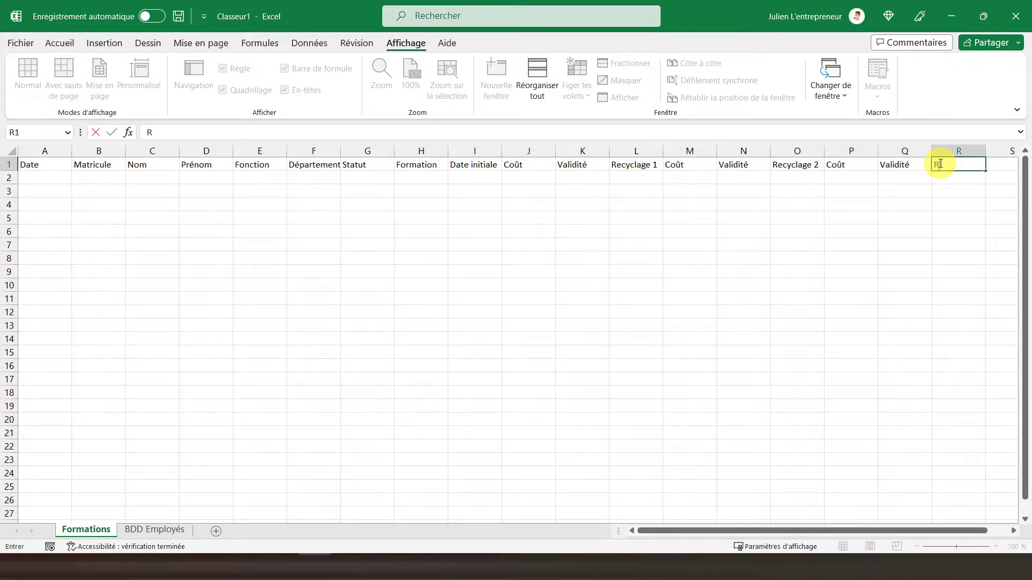
{"action": "type", "text": "ecycl"}
{"action": "type", "text": "age"}
{"action": "type", "text": " 3"}
{"action": "key", "text": "Return"}
{"action": "left_click", "coordinate": [939, 164]}
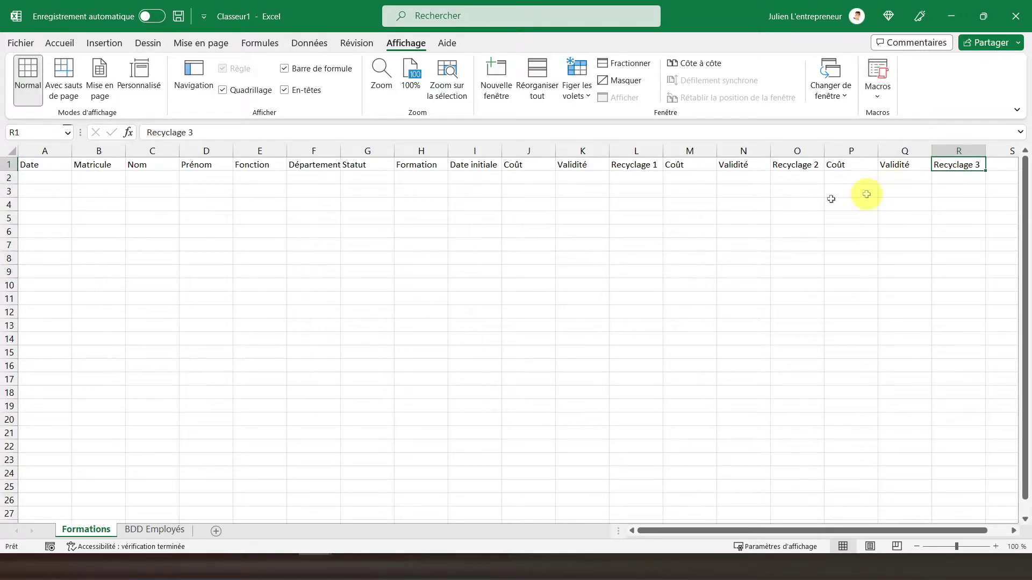
Make header row 1 bold, centred with all borders, and autofit column F for Département
{"action": "left_click", "coordinate": [9, 165]}
{"action": "left_click", "coordinate": [60, 42]}
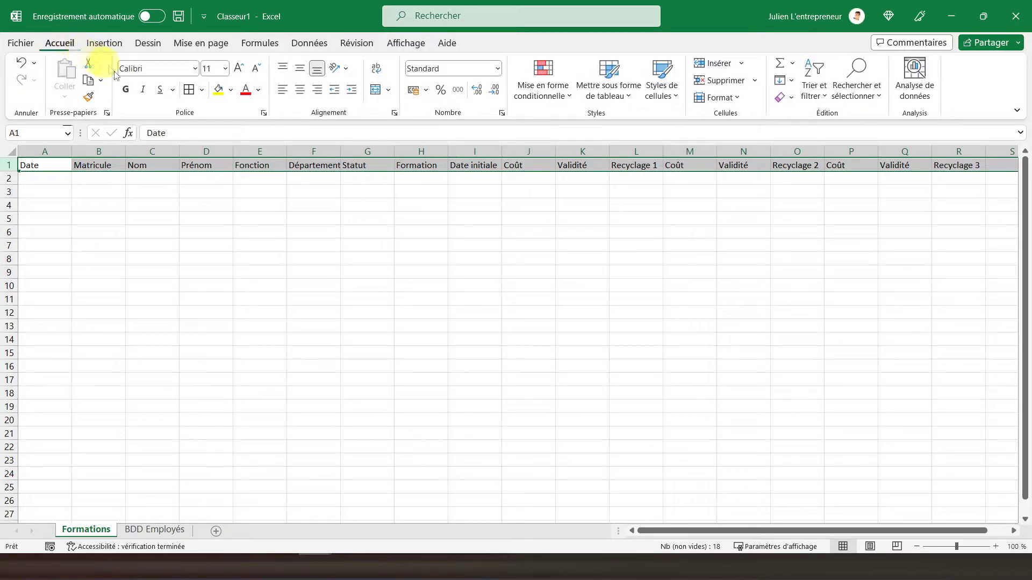
{"action": "left_click", "coordinate": [125, 89]}
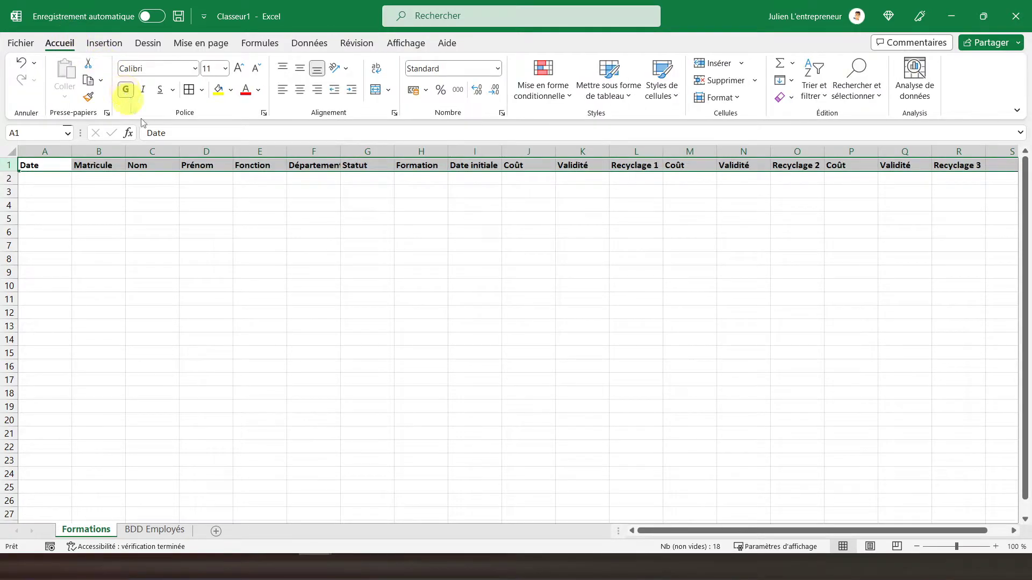
{"action": "left_click", "coordinate": [301, 91]}
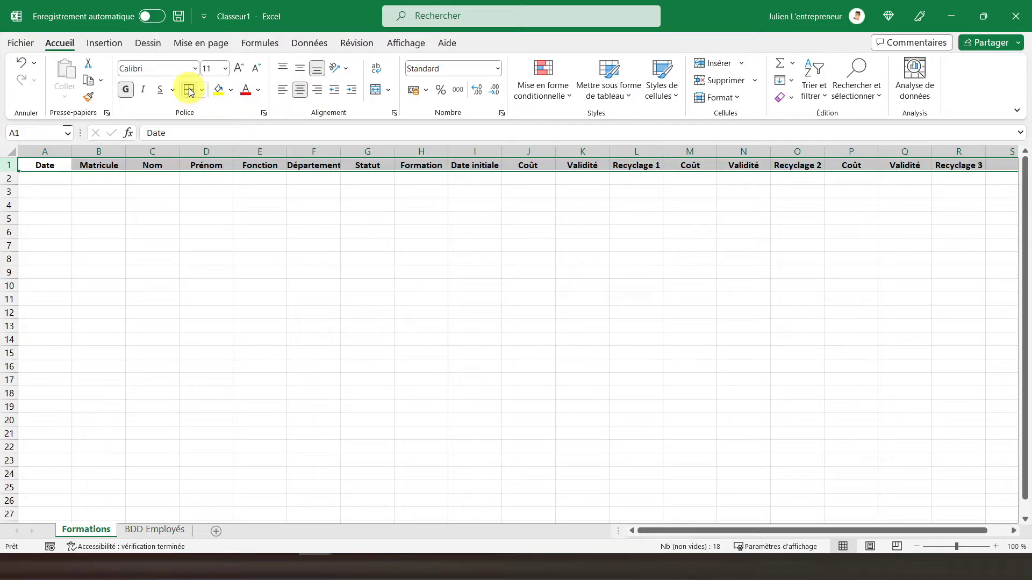
{"action": "left_click", "coordinate": [206, 94]}
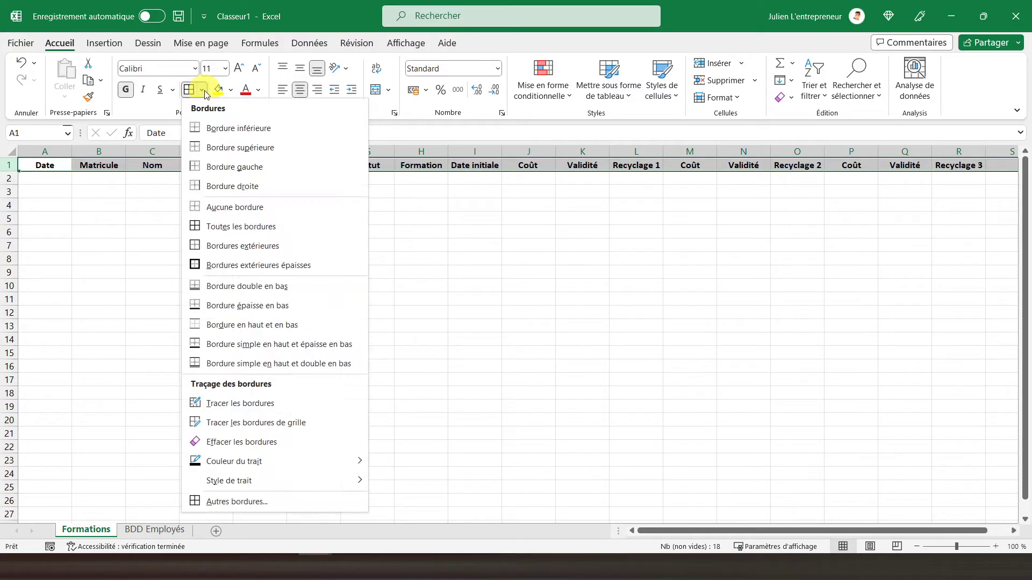
{"action": "left_click", "coordinate": [226, 224]}
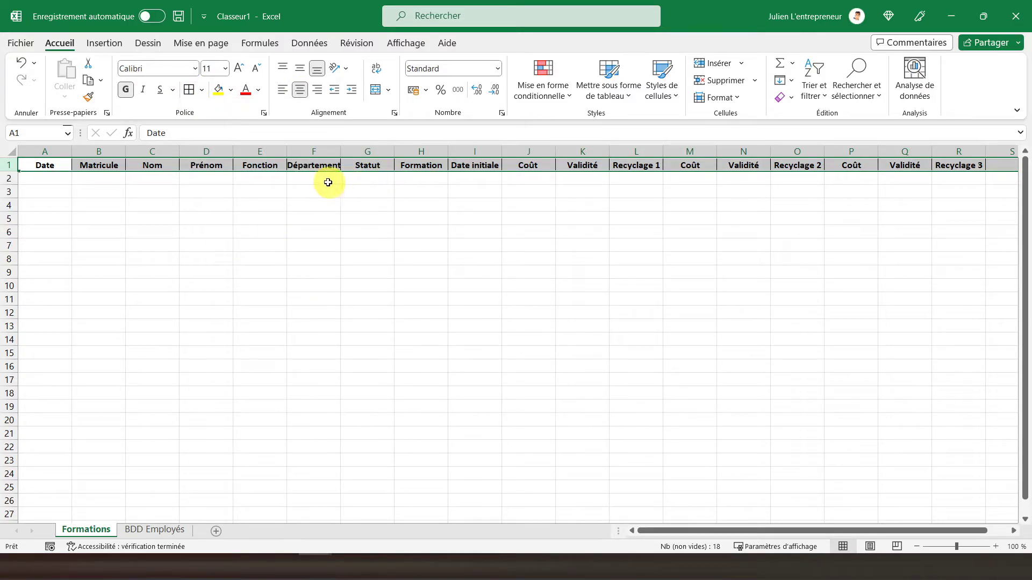
{"action": "double_click", "coordinate": [341, 151]}
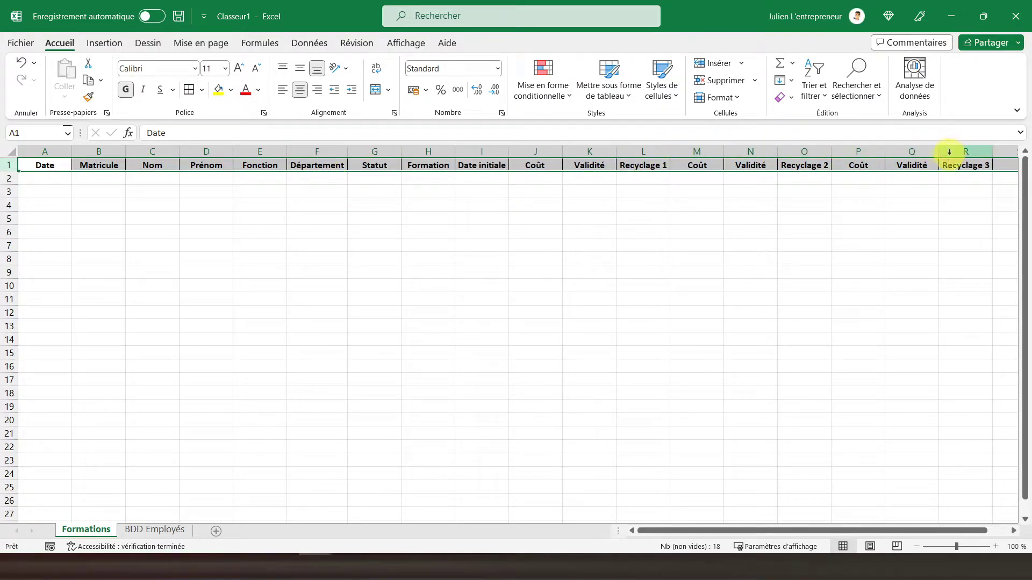
{"action": "left_click", "coordinate": [51, 177]}
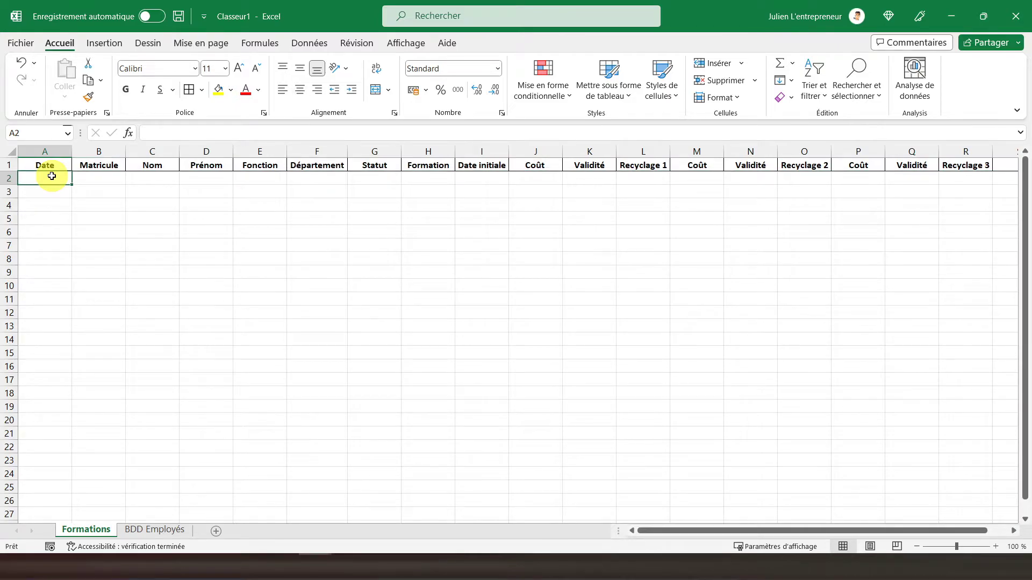
Add borders to the Date column cells A2:A40
{"action": "left_click_drag", "start_coordinate": [51, 177], "coordinate": [59, 507]}
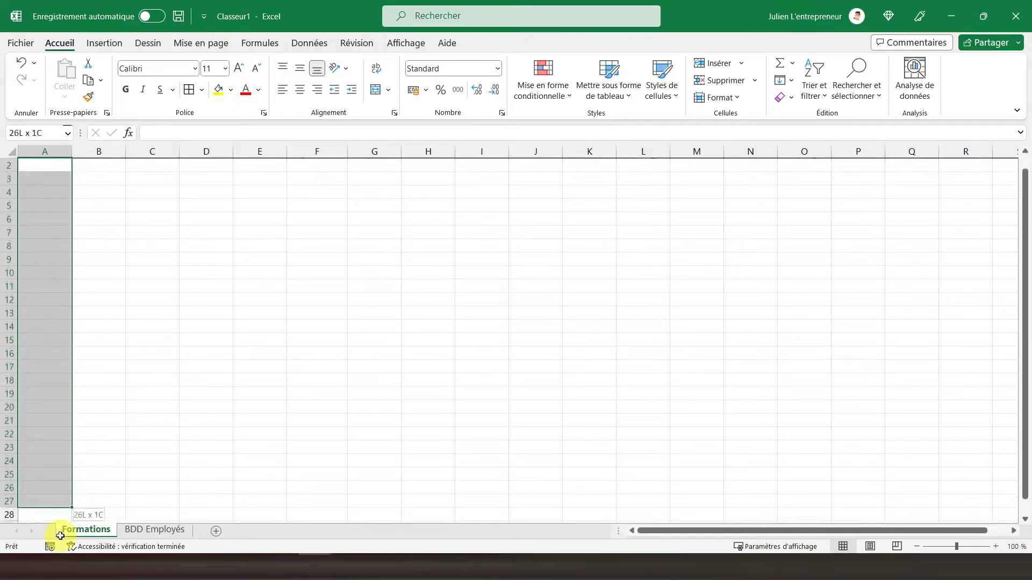
{"action": "left_click_drag", "start_coordinate": [59, 507], "coordinate": [53, 444]}
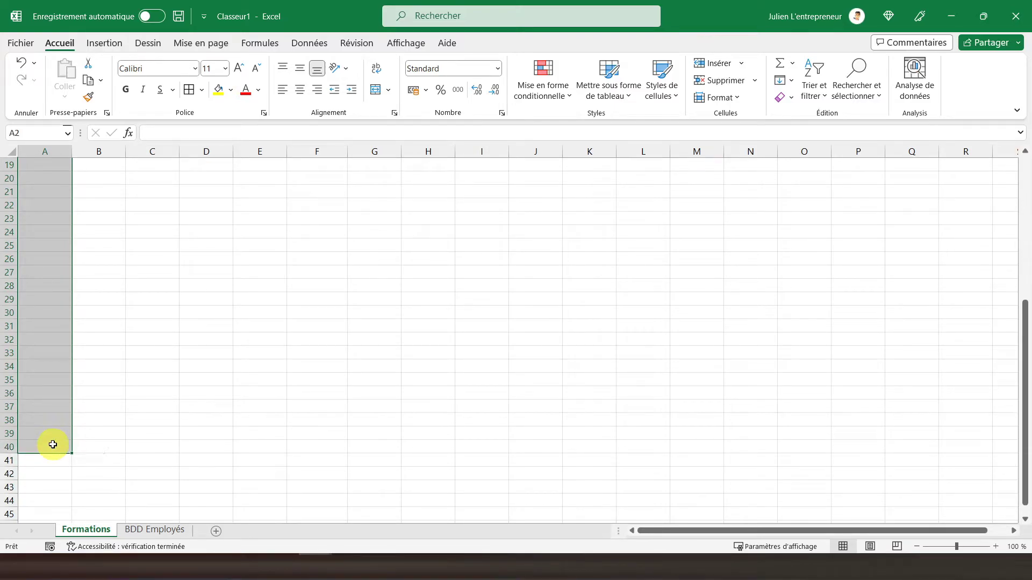
{"action": "left_click", "coordinate": [189, 90]}
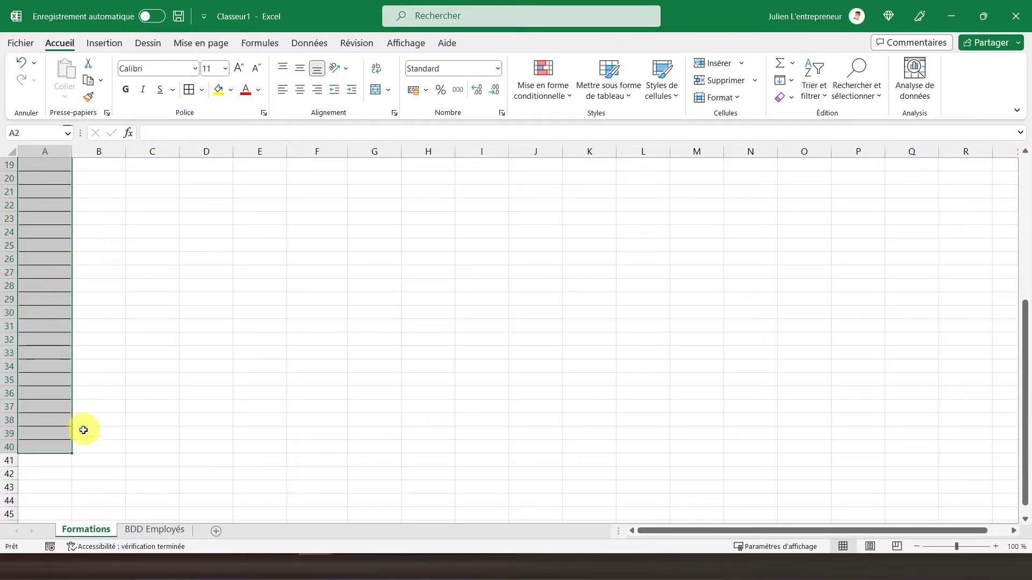
Give the table body from Matricule onward an outline plus dotted inner borders
{"action": "left_click_drag", "start_coordinate": [88, 443], "coordinate": [764, 204]}
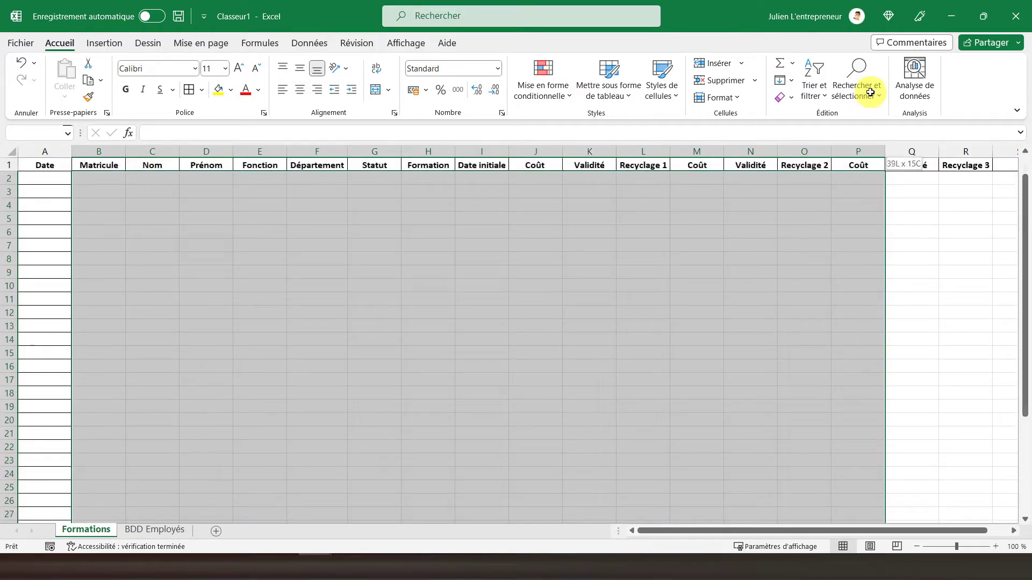
{"action": "left_click_drag", "start_coordinate": [764, 204], "coordinate": [960, 180]}
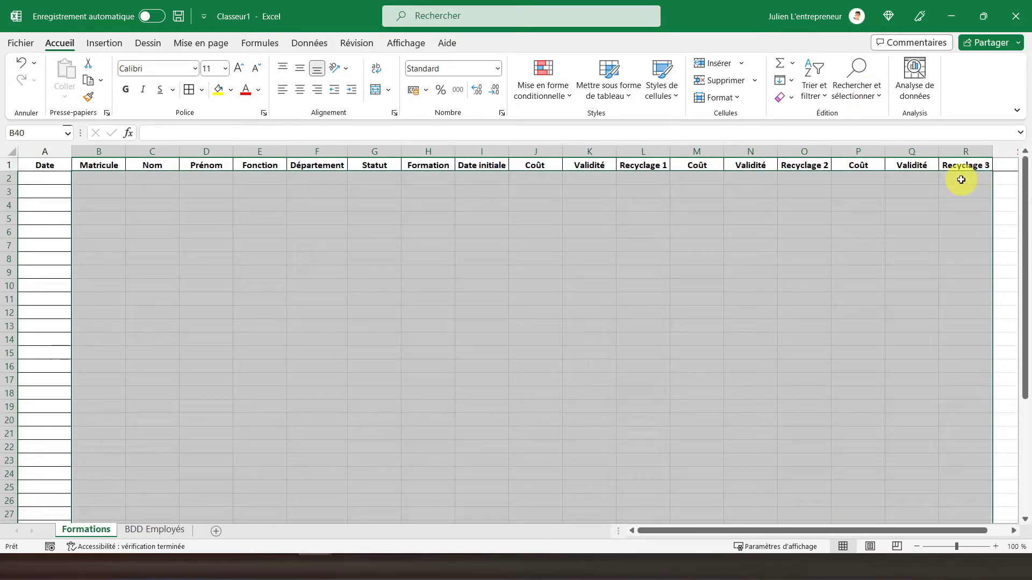
{"action": "left_click", "coordinate": [201, 89]}
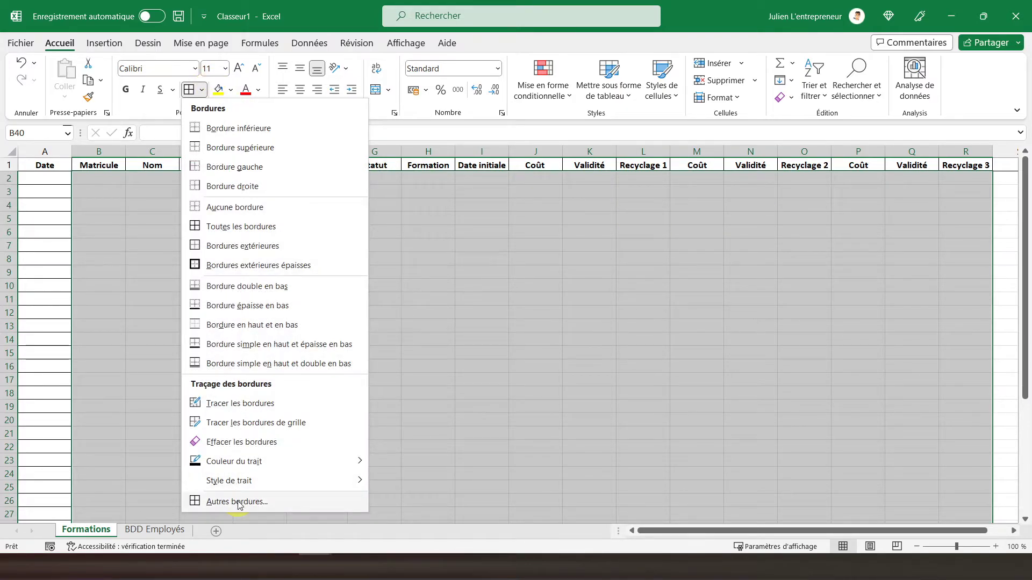
{"action": "left_click", "coordinate": [237, 502]}
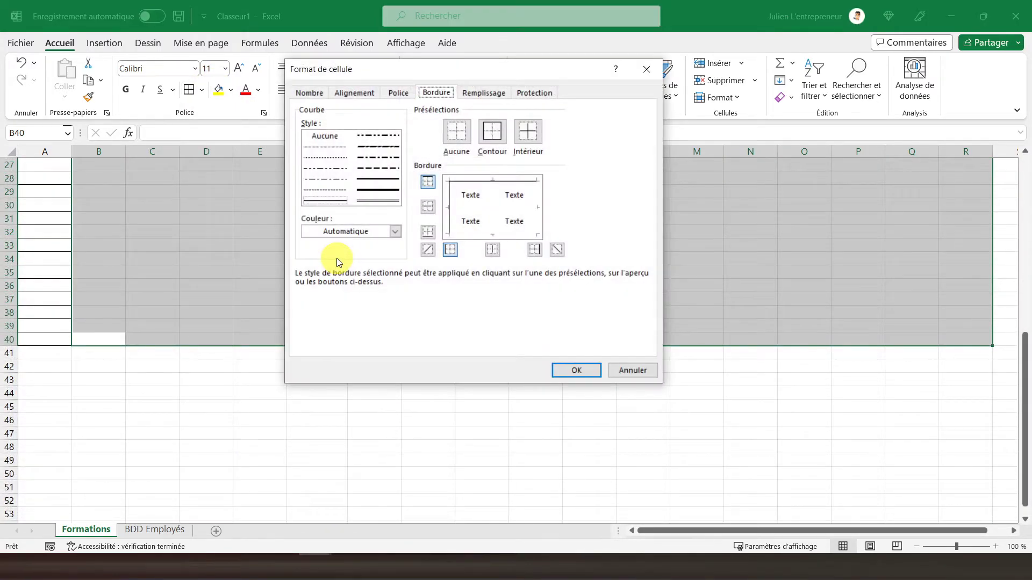
{"action": "left_click", "coordinate": [497, 141]}
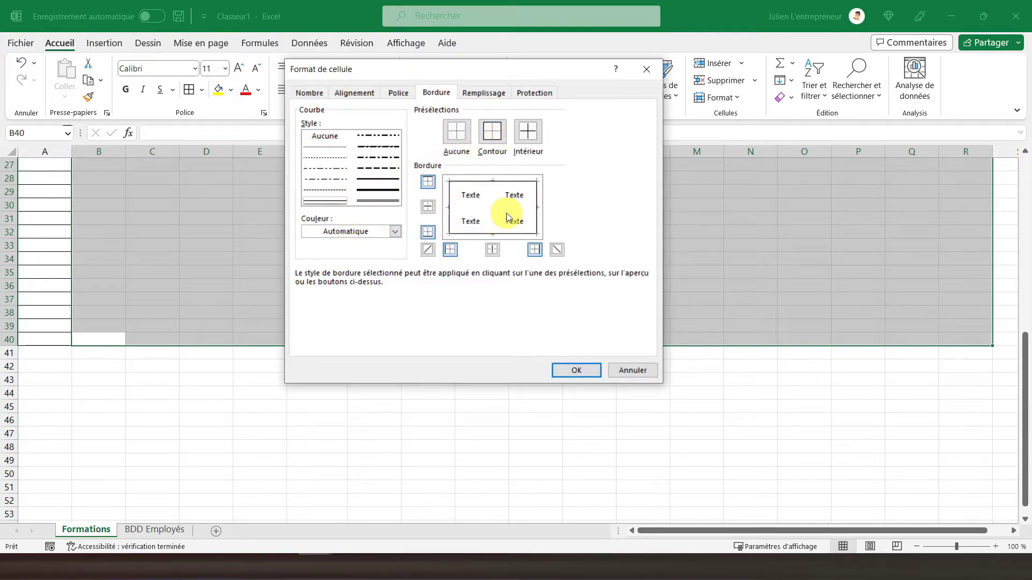
{"action": "left_click", "coordinate": [333, 146]}
{"action": "left_click", "coordinate": [463, 208]}
{"action": "left_click", "coordinate": [494, 200]}
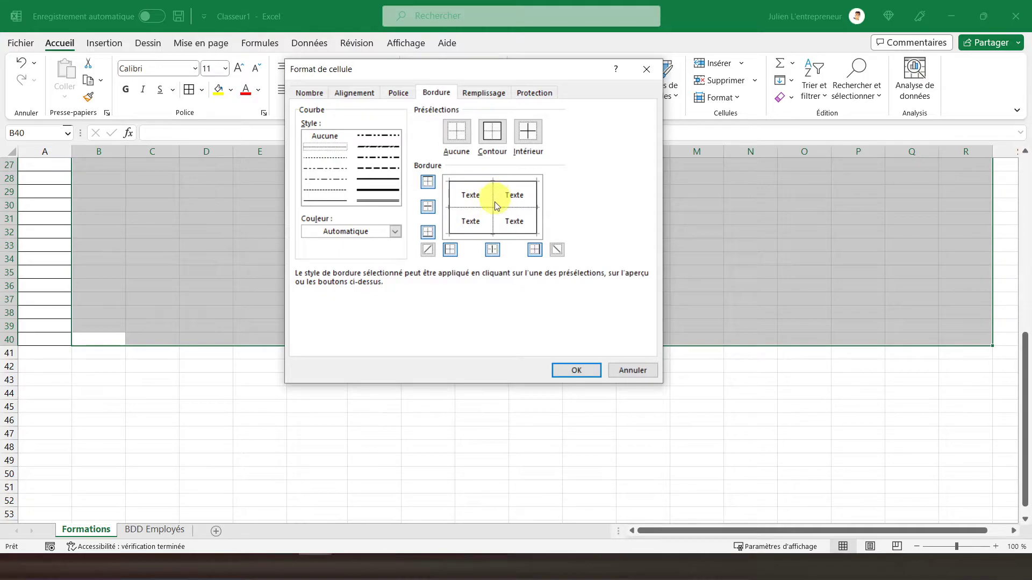
{"action": "left_click", "coordinate": [576, 371]}
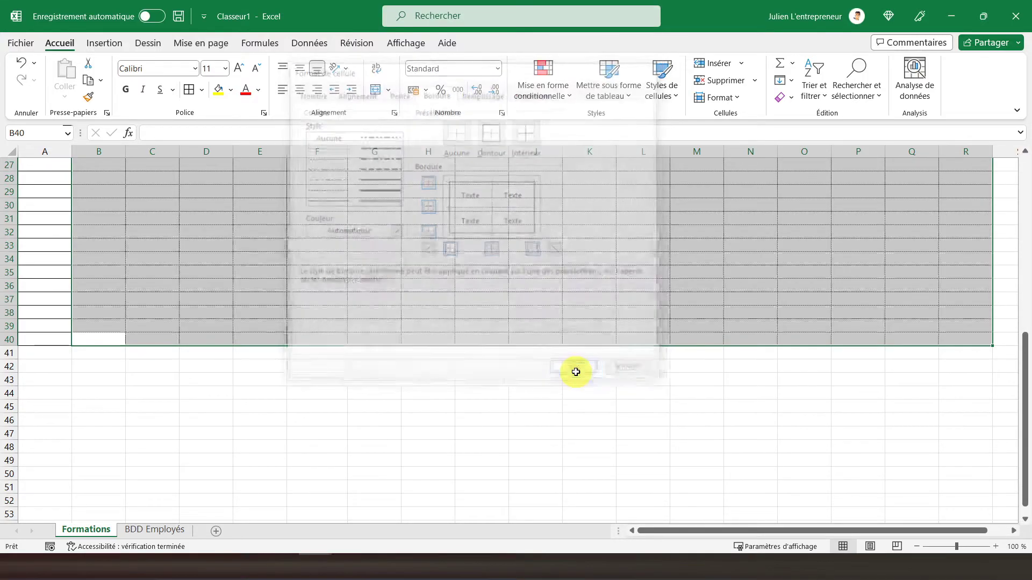
{"action": "scroll", "coordinate": [242, 232], "scroll_direction": "up", "scroll_amount": 2}
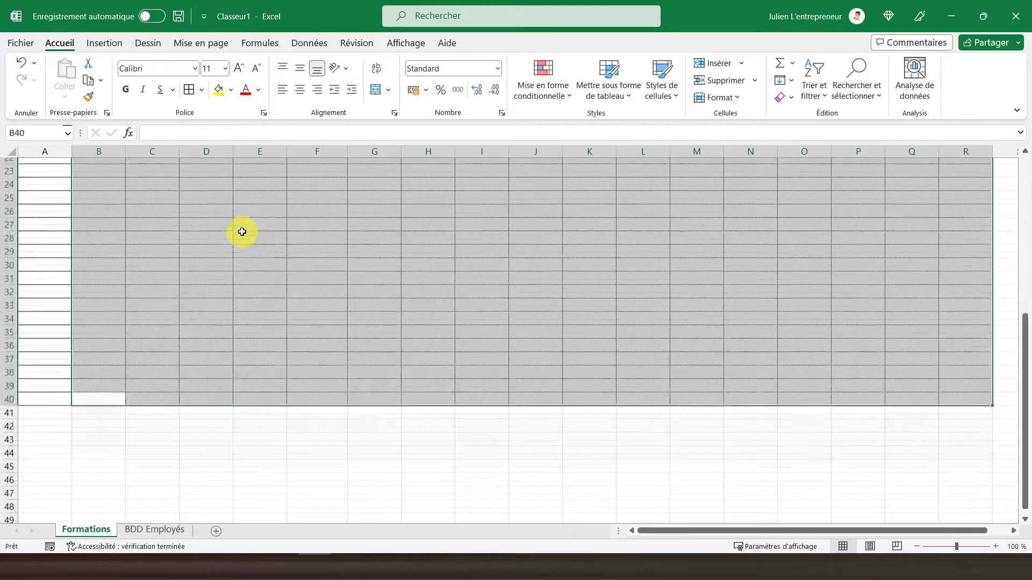
{"action": "scroll", "coordinate": [242, 231], "scroll_direction": "up", "scroll_amount": 7}
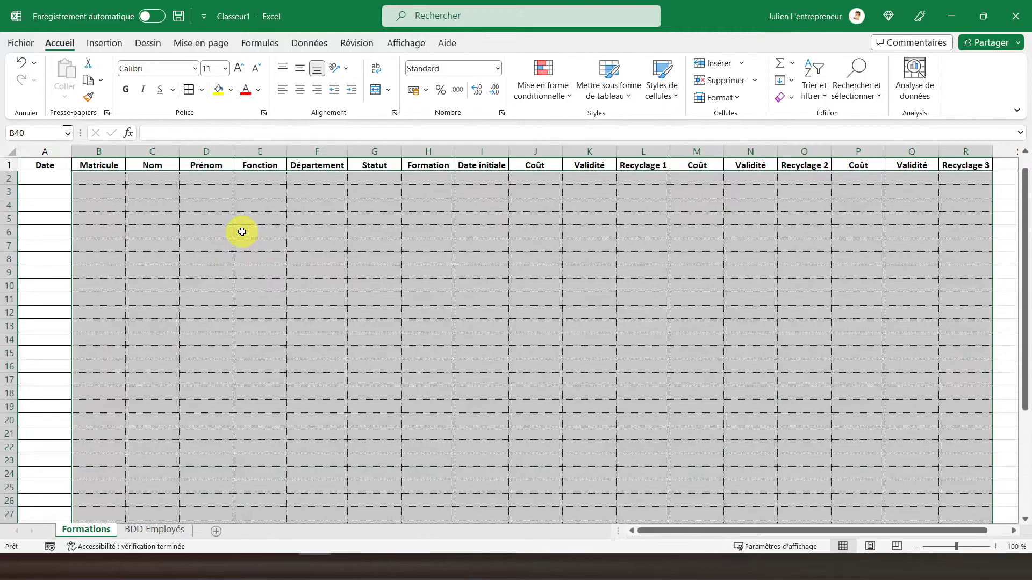
{"action": "left_click", "coordinate": [46, 164]}
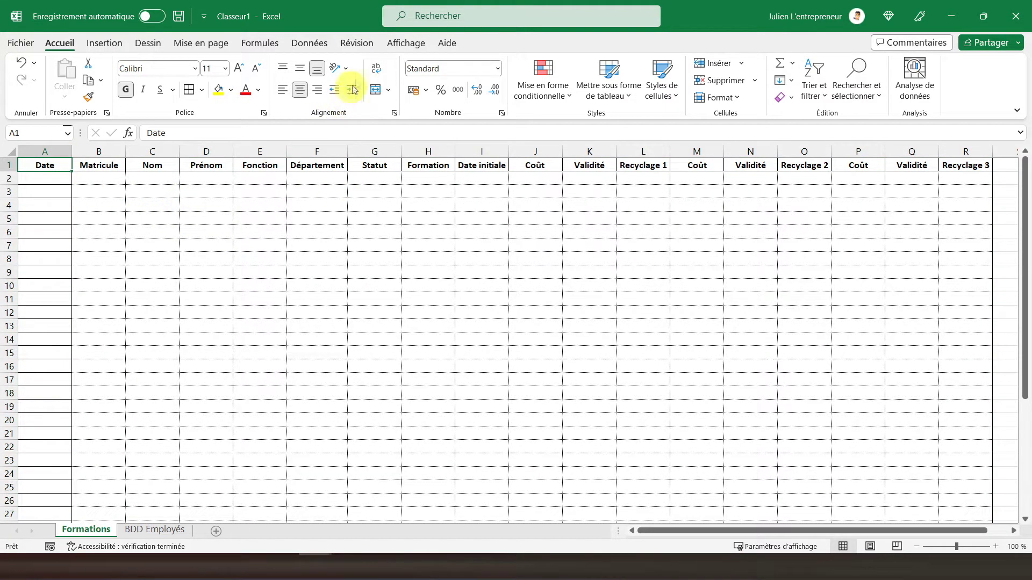
Uncheck Quadrillage under Affichage to hide gridlines, then insert a new blank worksheet
{"action": "left_click", "coordinate": [401, 47]}
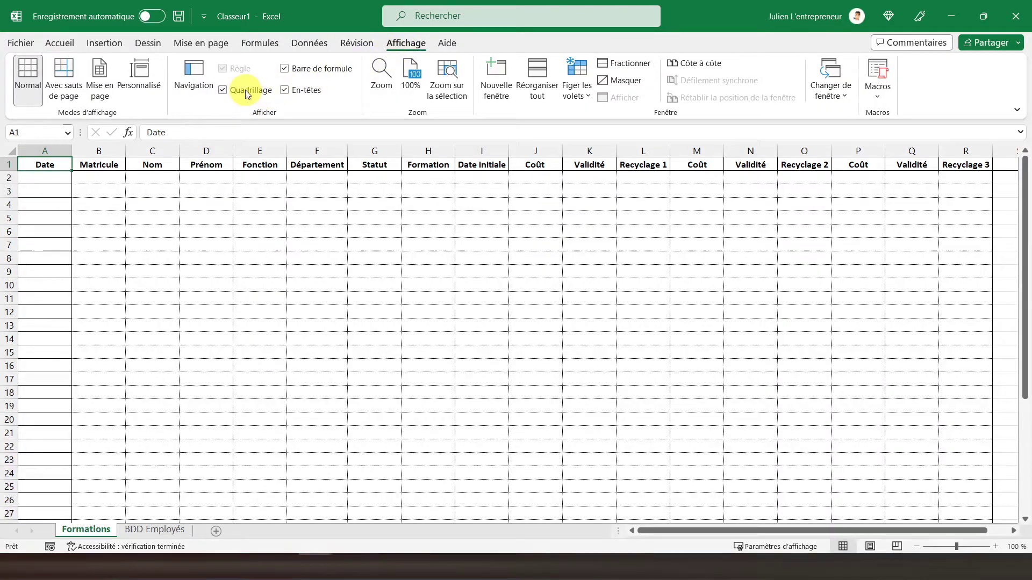
{"action": "left_click", "coordinate": [223, 90]}
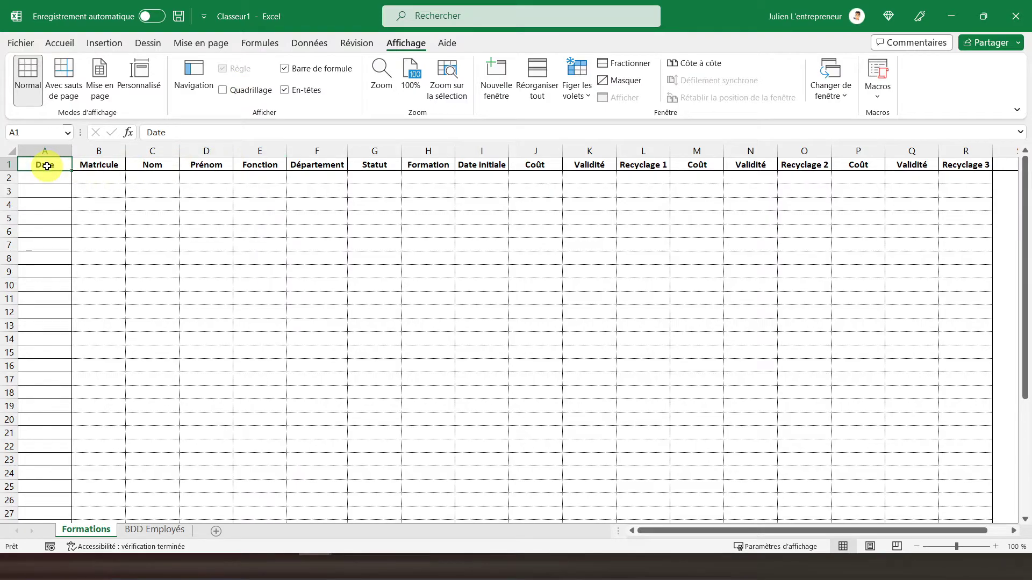
{"action": "scroll", "coordinate": [399, 266], "scroll_direction": "down", "scroll_amount": 6}
{"action": "scroll", "coordinate": [398, 266], "scroll_direction": "down", "scroll_amount": 3}
{"action": "scroll", "coordinate": [399, 266], "scroll_direction": "up", "scroll_amount": 6}
{"action": "scroll", "coordinate": [398, 266], "scroll_direction": "up", "scroll_amount": 3}
{"action": "left_click", "coordinate": [217, 532]}
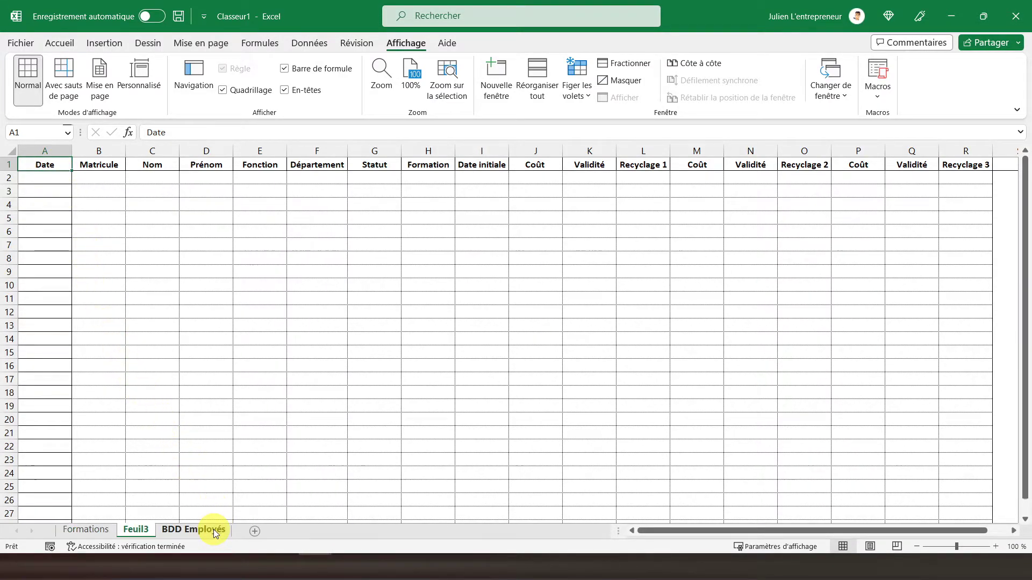
Move the new Feuil3 sheet ahead of Formations and rename it TdB
{"action": "left_click_drag", "start_coordinate": [72, 533], "coordinate": [63, 531]}
{"action": "double_click", "coordinate": [74, 530]}
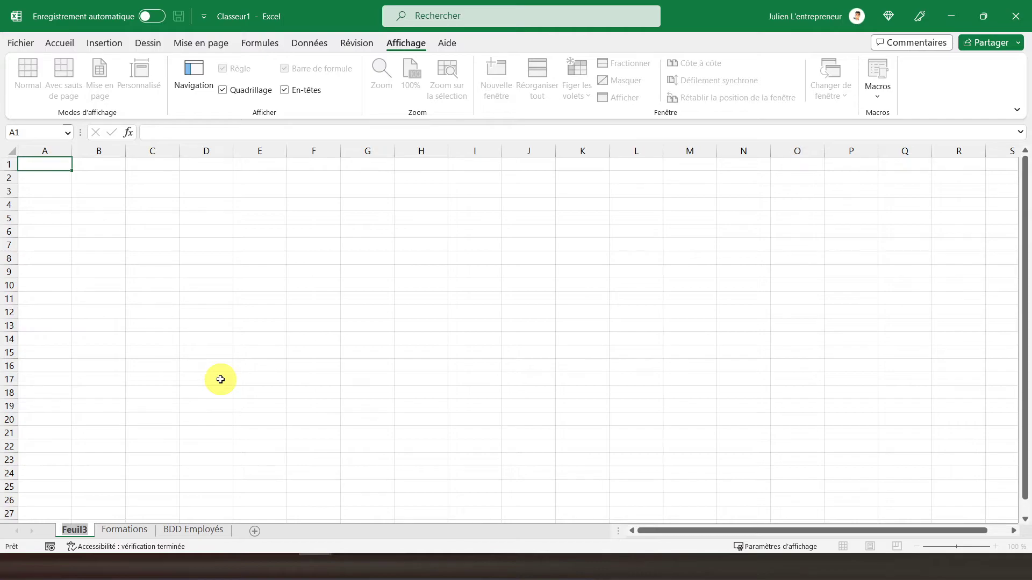
{"action": "type", "text": "TdB"}
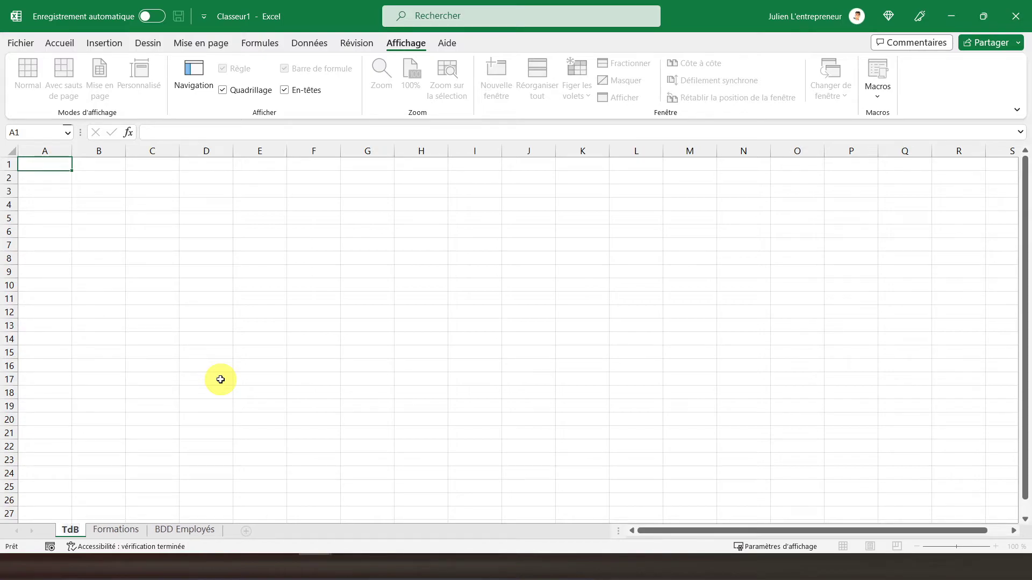
{"action": "left_click", "coordinate": [54, 164]}
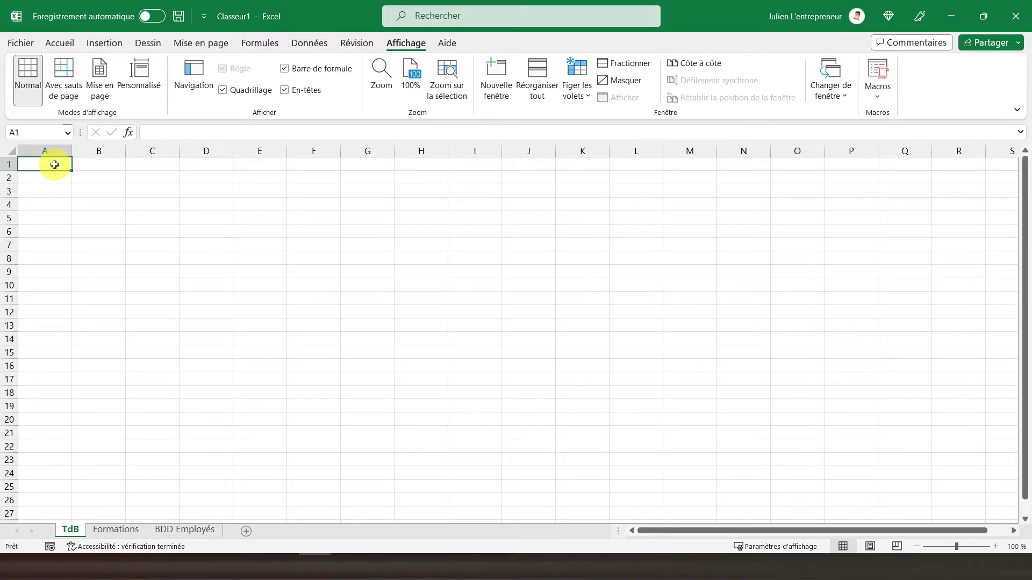
Merge and centre A1:H2 and enter the title 'Tableau de bord des formations'
{"action": "mouse_move", "coordinate": [54, 165]}
{"action": "left_mouse_down"}
{"action": "mouse_move", "coordinate": [562, 162]}
{"action": "mouse_move", "coordinate": [427, 163]}
{"action": "mouse_move", "coordinate": [424, 176]}
{"action": "left_mouse_up"}
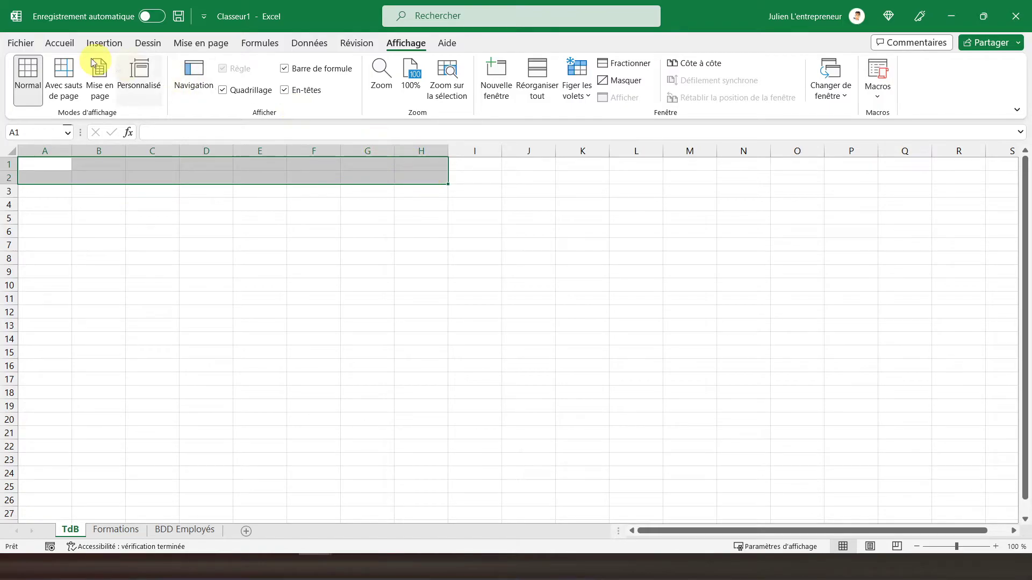
{"action": "left_click", "coordinate": [60, 43]}
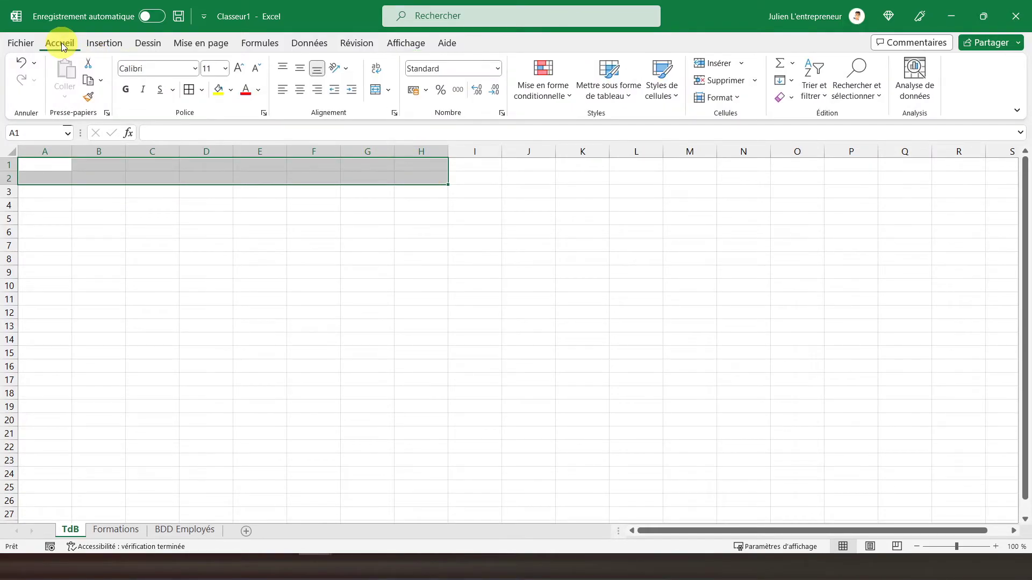
{"action": "left_click", "coordinate": [375, 90]}
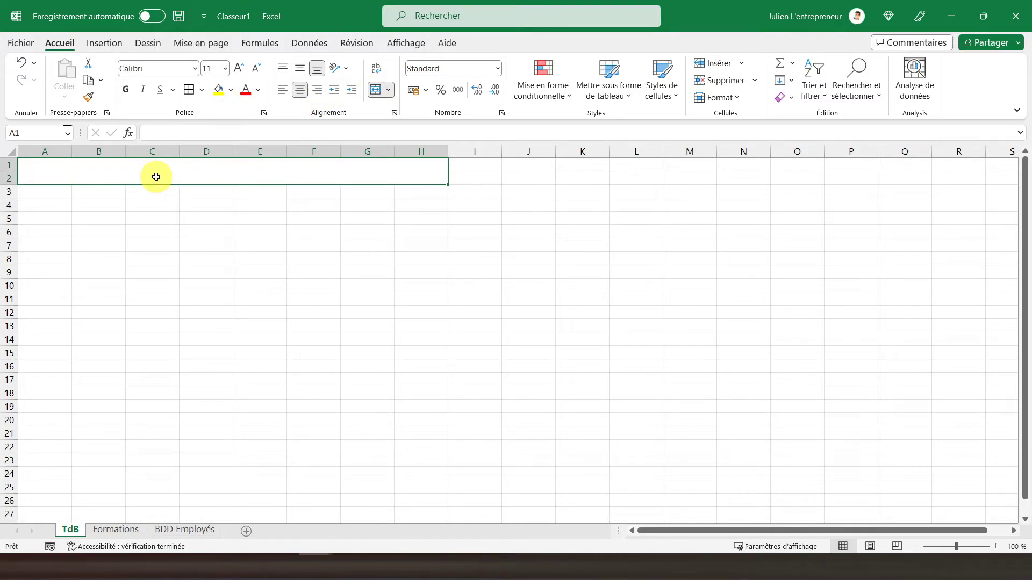
{"action": "type", "text": "Tableau de bord des formations"}
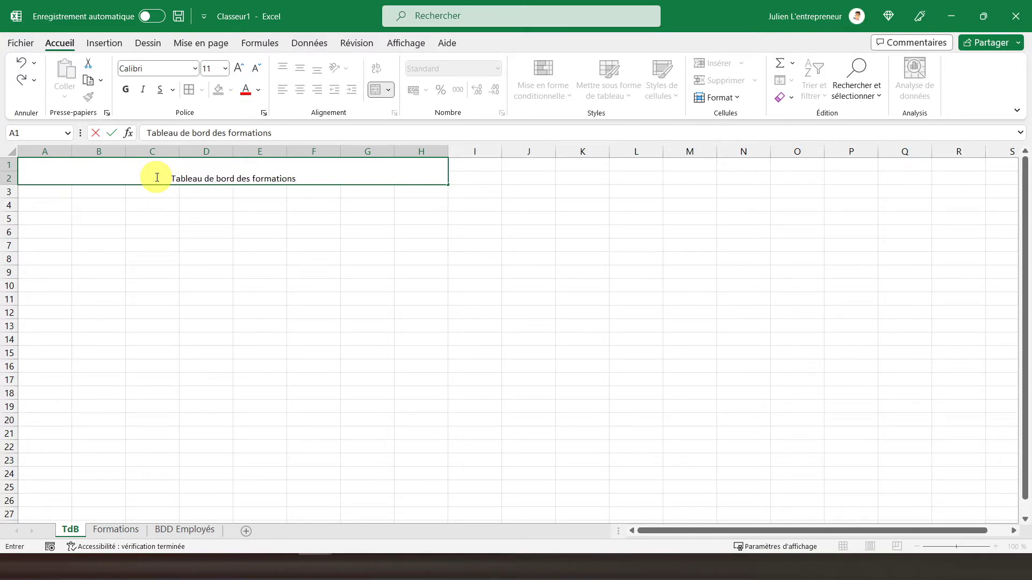
{"action": "key", "text": "Return"}
Format the title bold, vertically centred and at 22-point size
{"action": "left_click", "coordinate": [156, 177]}
{"action": "left_click", "coordinate": [125, 89]}
{"action": "left_click", "coordinate": [300, 68]}
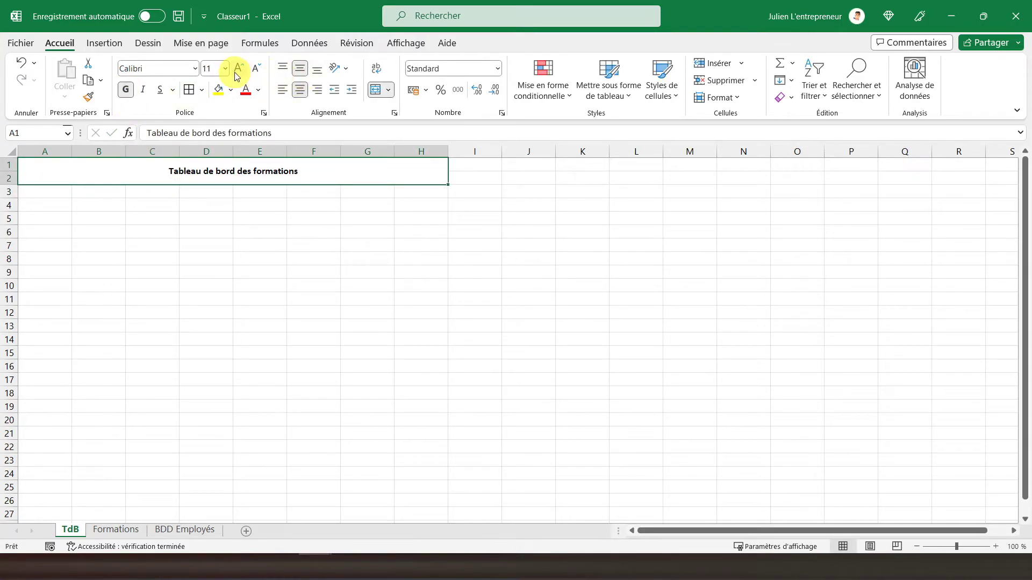
{"action": "left_click", "coordinate": [236, 69]}
{"action": "left_click", "coordinate": [236, 68]}
{"action": "left_click", "coordinate": [236, 68]}
{"action": "left_click", "coordinate": [236, 69]}
{"action": "left_click", "coordinate": [237, 69]}
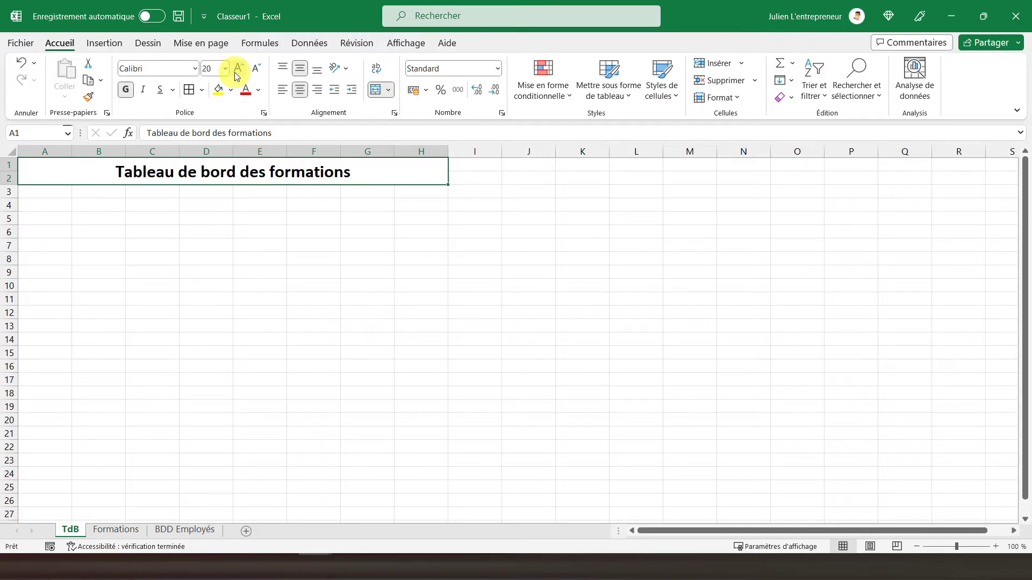
{"action": "left_click", "coordinate": [238, 68]}
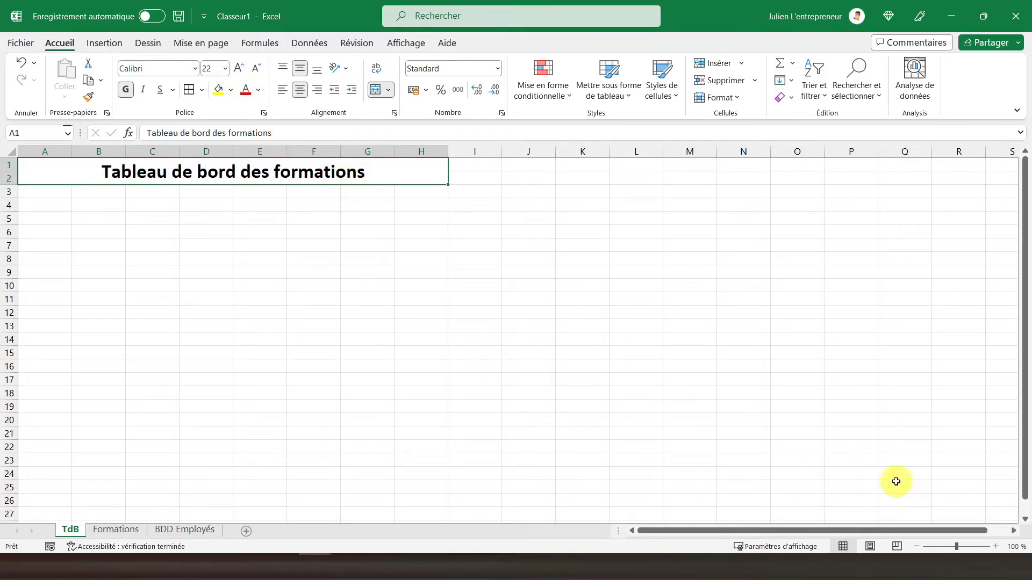
{"action": "left_click", "coordinate": [32, 192]}
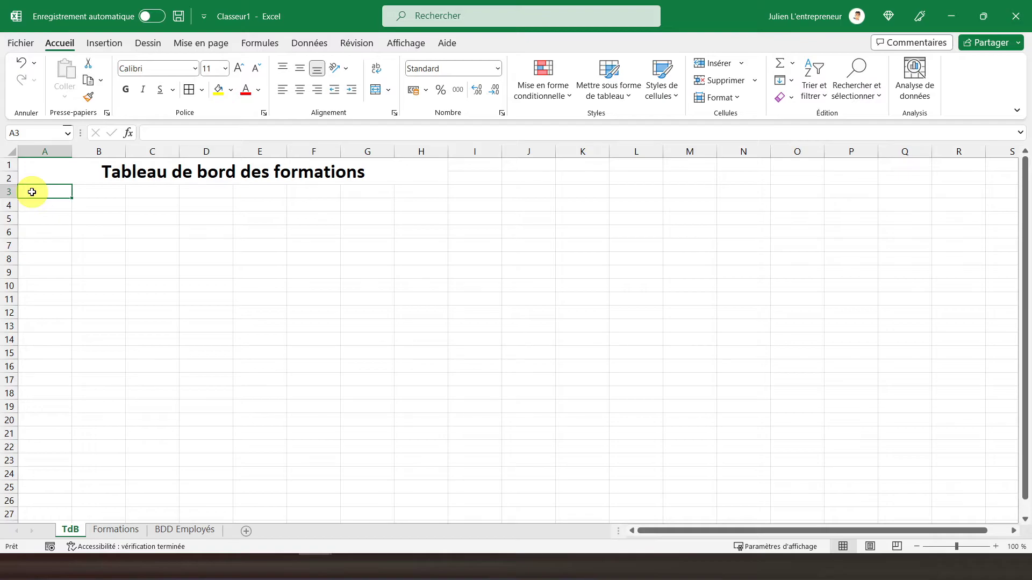
Type Liste des formations, Coût moyen, Dépenses globales and Liste des employés across A3:D3
{"action": "type", "text": "Liste des formations"}
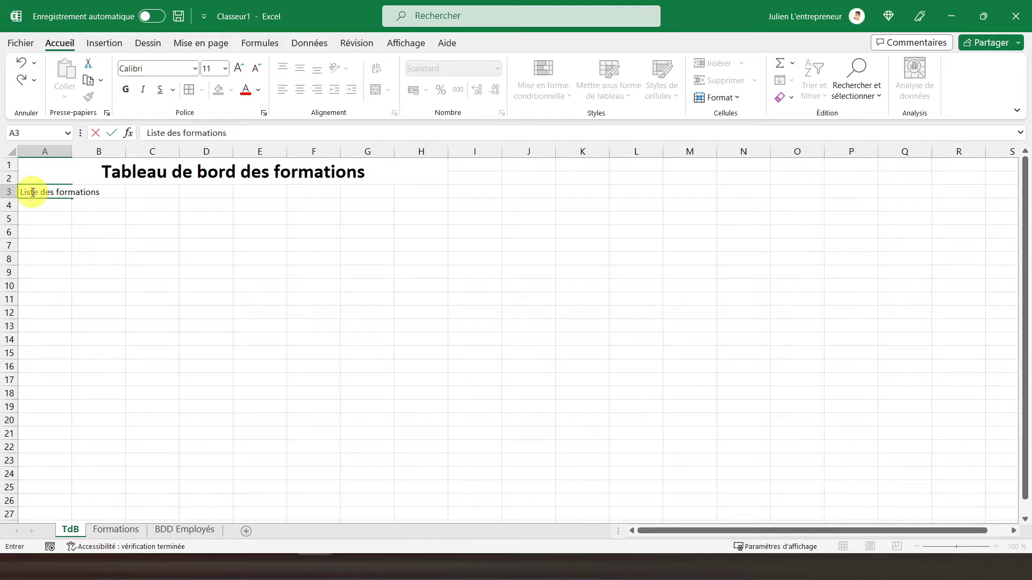
{"action": "key", "text": "Tab"}
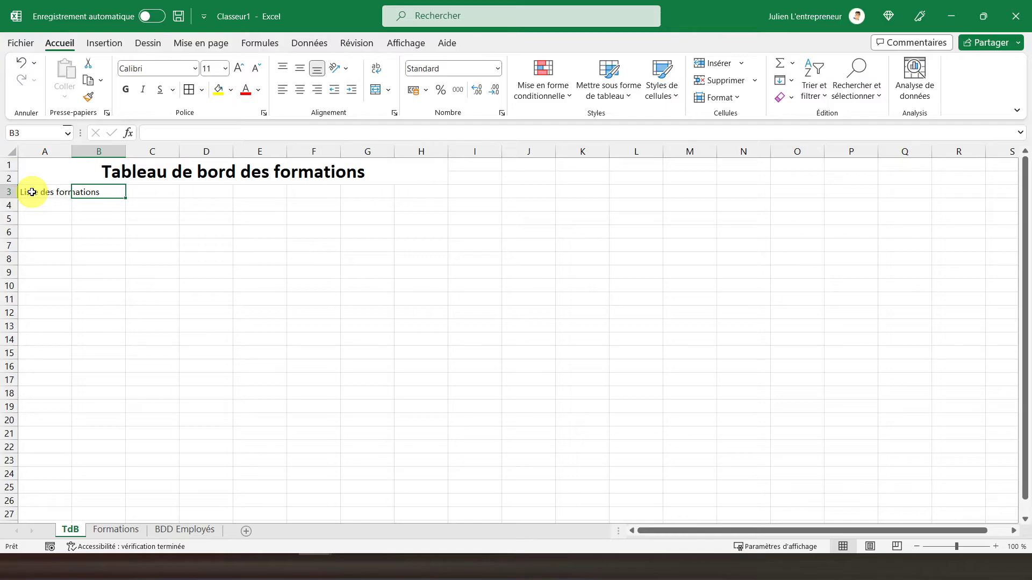
{"action": "type", "text": "Coût "}
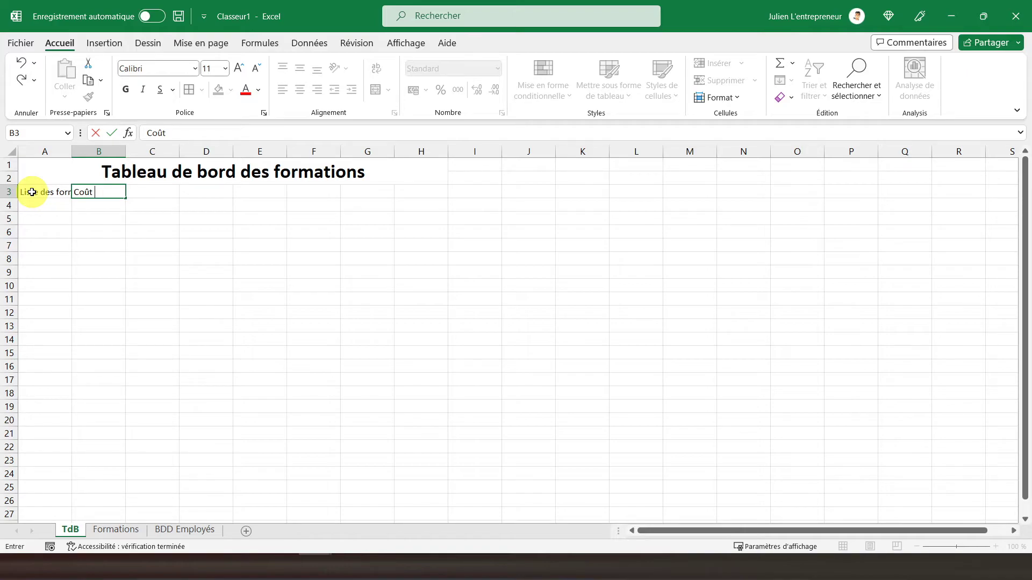
{"action": "type", "text": "moyen"}
{"action": "key", "text": "Tab"}
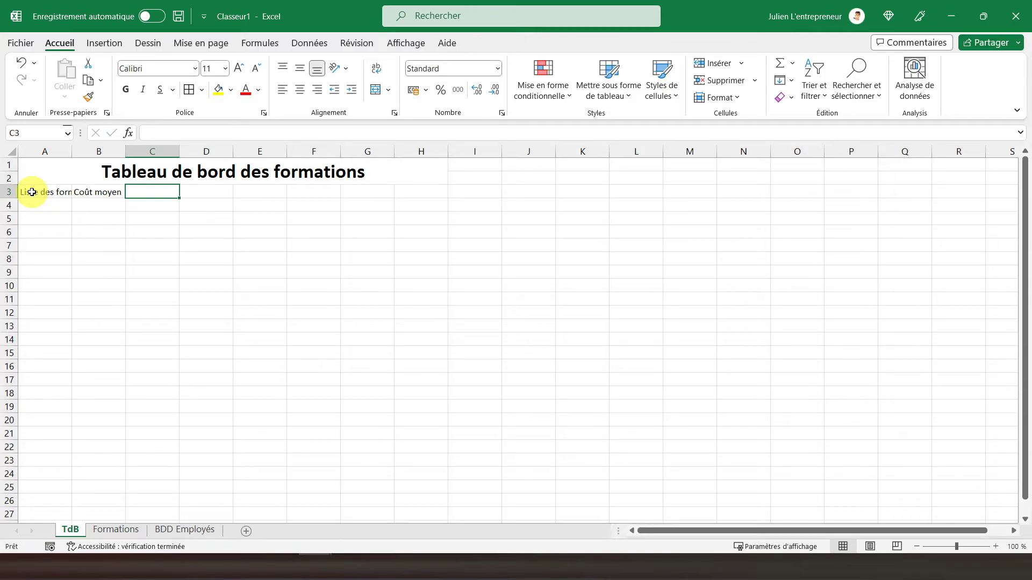
{"action": "type", "text": "Dé"}
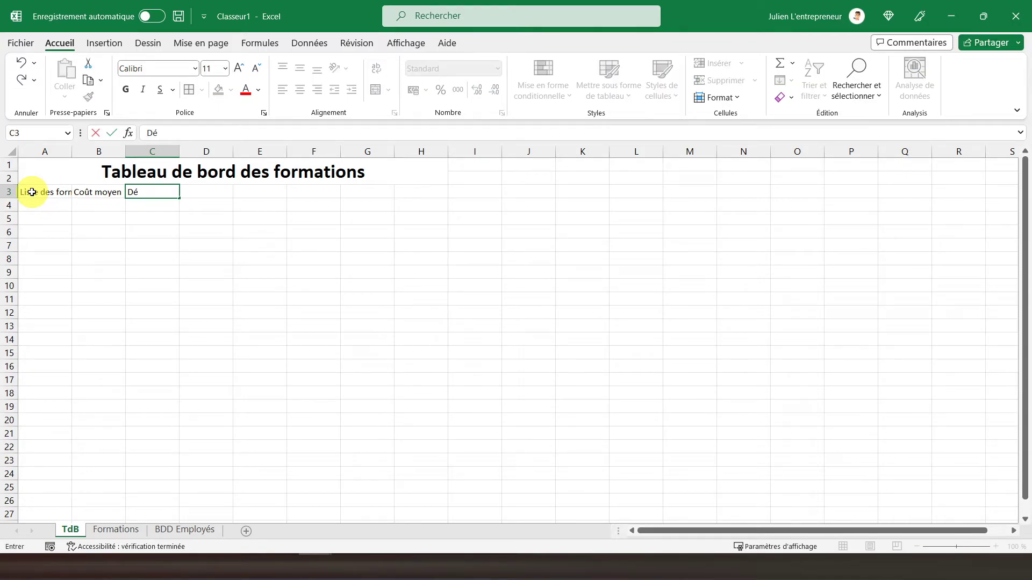
{"action": "type", "text": "penses globales"}
{"action": "key", "text": "Tab"}
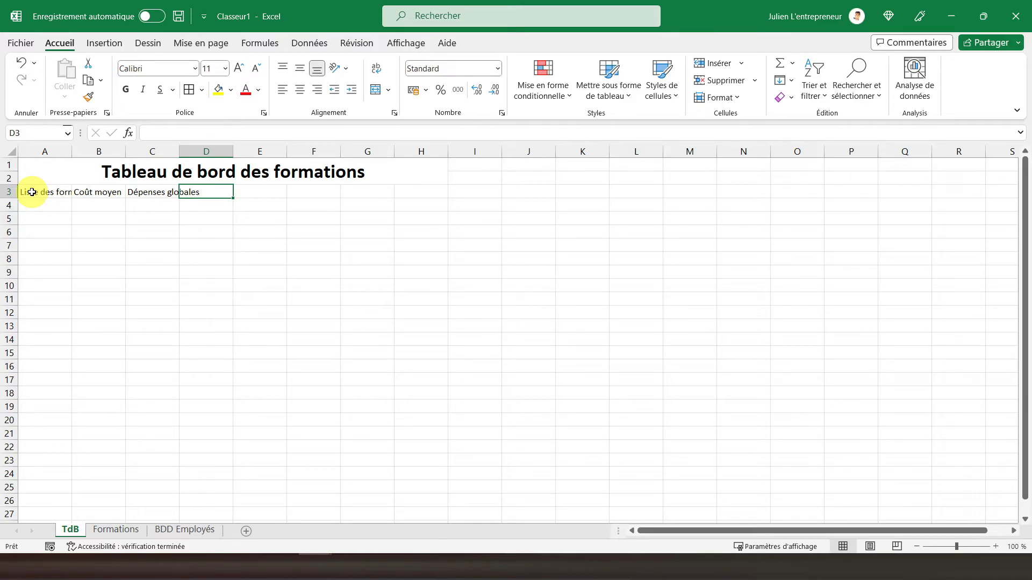
{"action": "type", "text": "Liste des employés"}
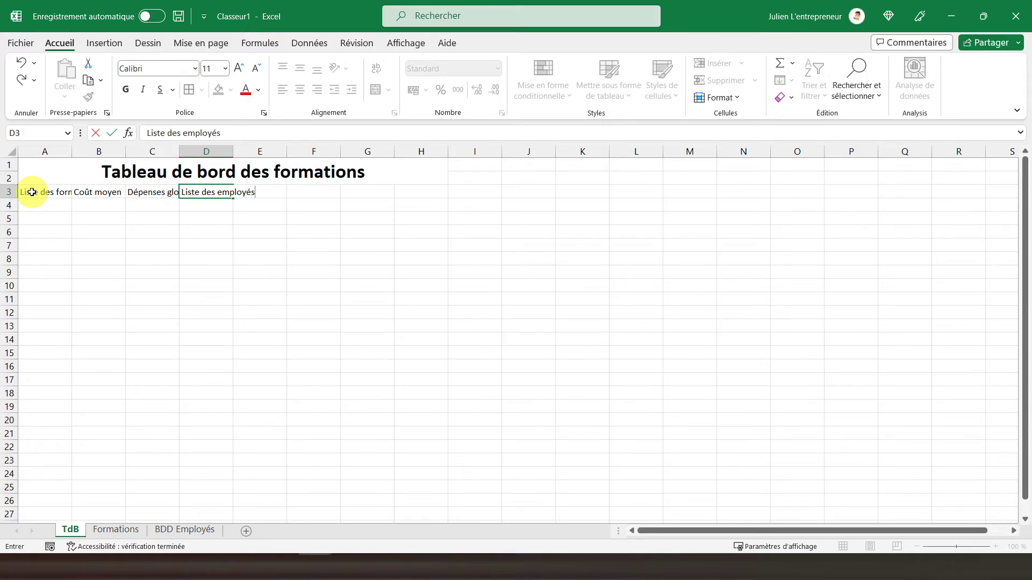
{"action": "key", "text": "Tab"}
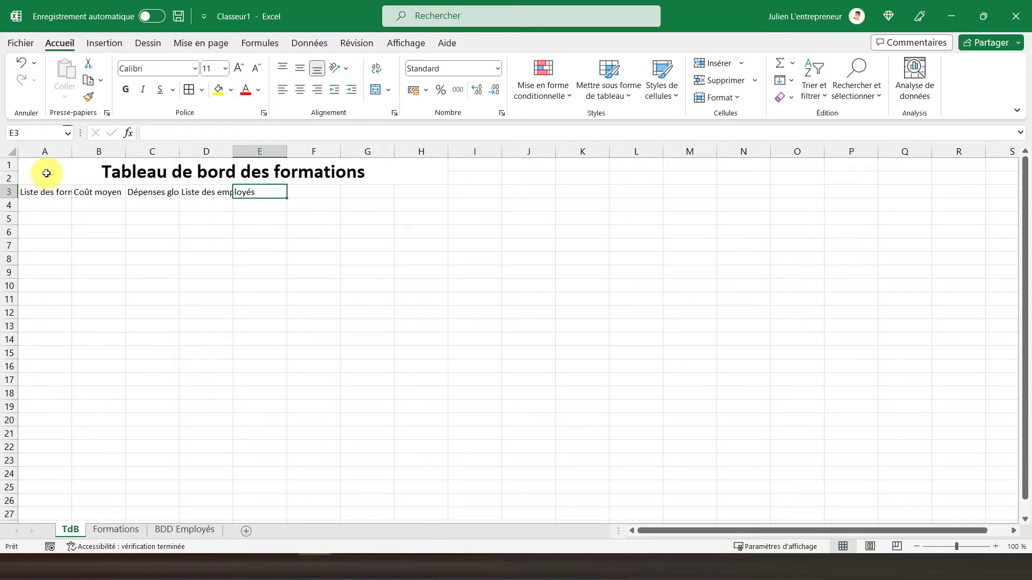
Autofit columns A, C and D to fit their row 3 headings
{"action": "double_click", "coordinate": [72, 152]}
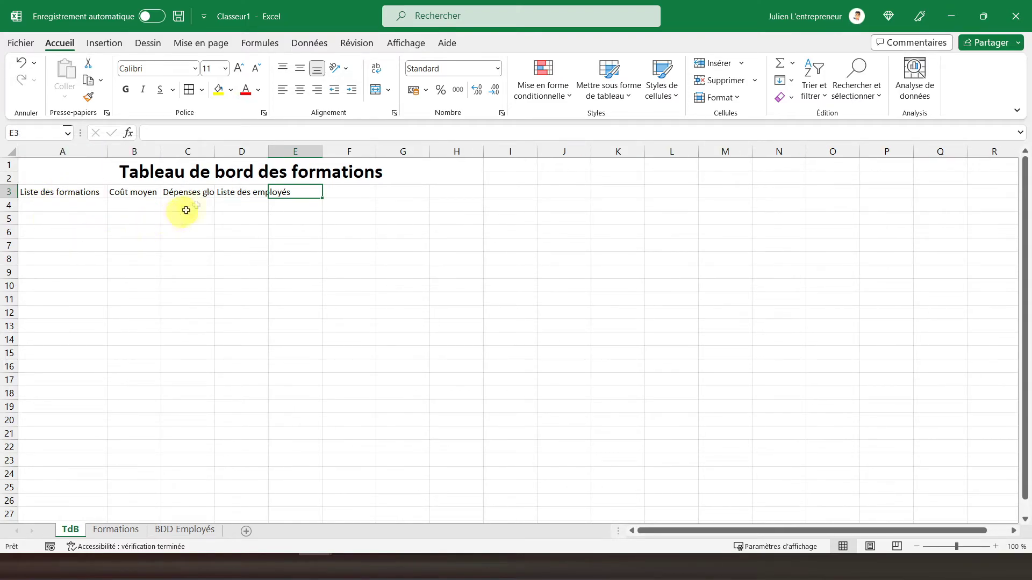
{"action": "double_click", "coordinate": [215, 151]}
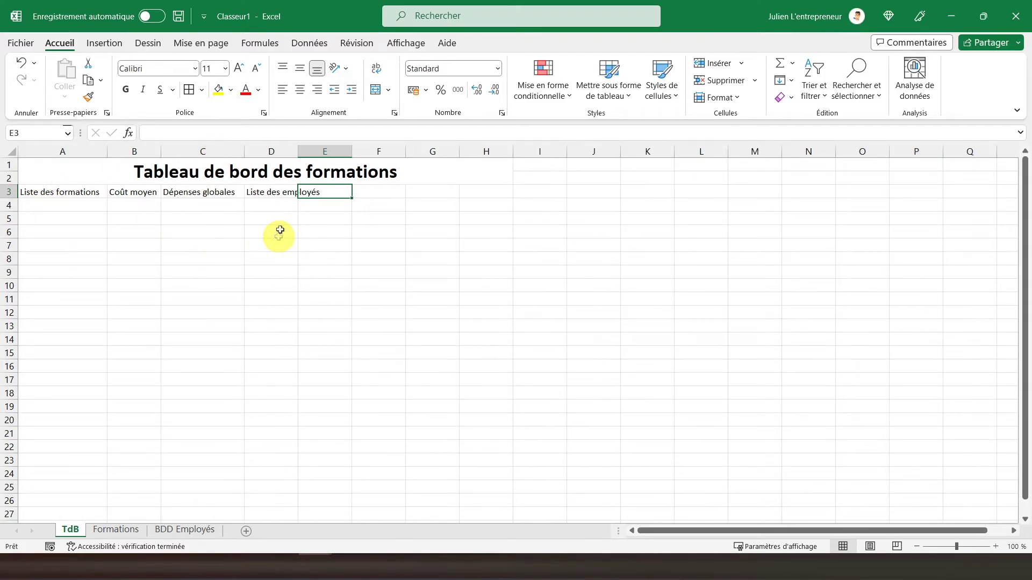
{"action": "left_click_drag", "start_coordinate": [299, 153], "coordinate": [298, 152]}
{"action": "double_click", "coordinate": [298, 153]}
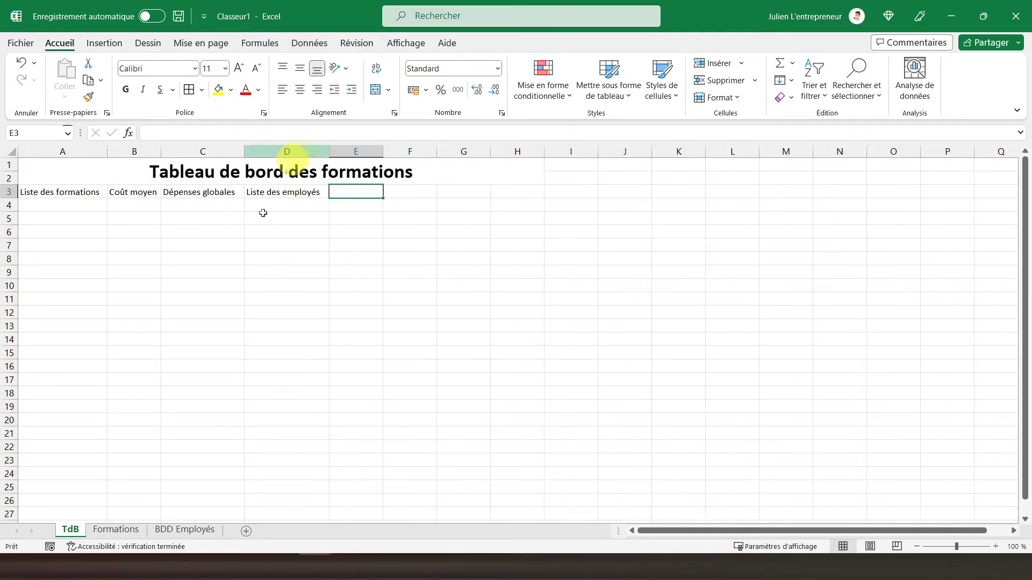
Make row 3 bold and centred horizontally and vertically
{"action": "left_click", "coordinate": [8, 192]}
{"action": "left_click", "coordinate": [300, 90]}
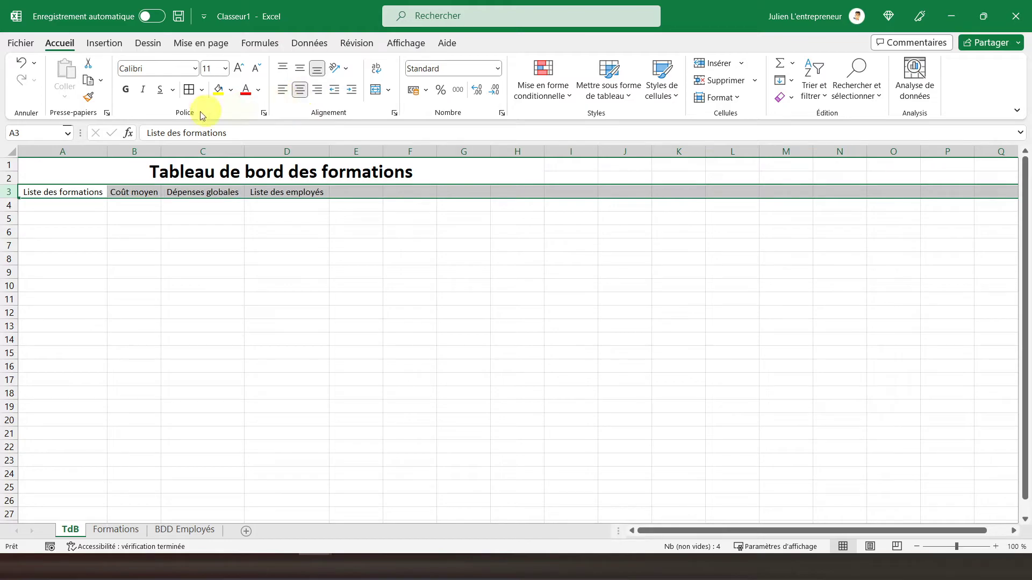
{"action": "left_click", "coordinate": [126, 89]}
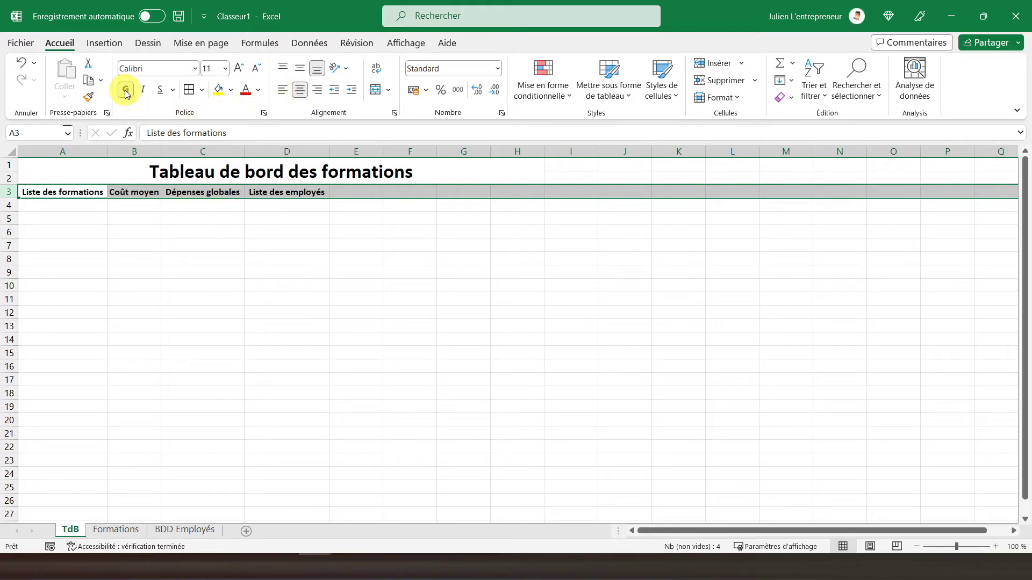
{"action": "left_click", "coordinate": [300, 68]}
{"action": "left_click", "coordinate": [353, 192]}
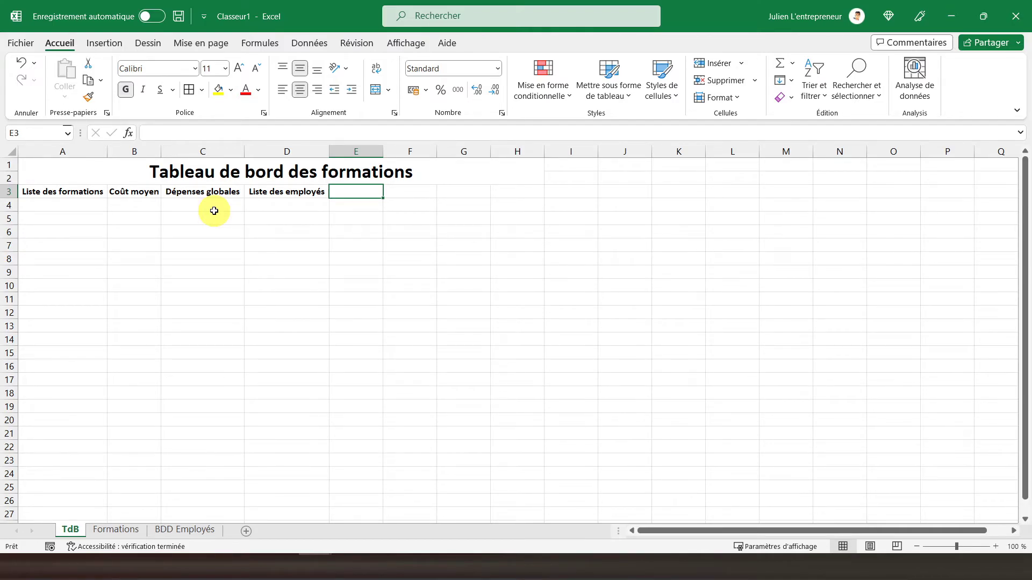
Enter Coût moyen, Dépenses globales, Liste des départements and Dépenses in E3:H3, autofitting columns F and G
{"action": "type", "text": "Coût moyen"}
{"action": "key", "text": "Tab"}
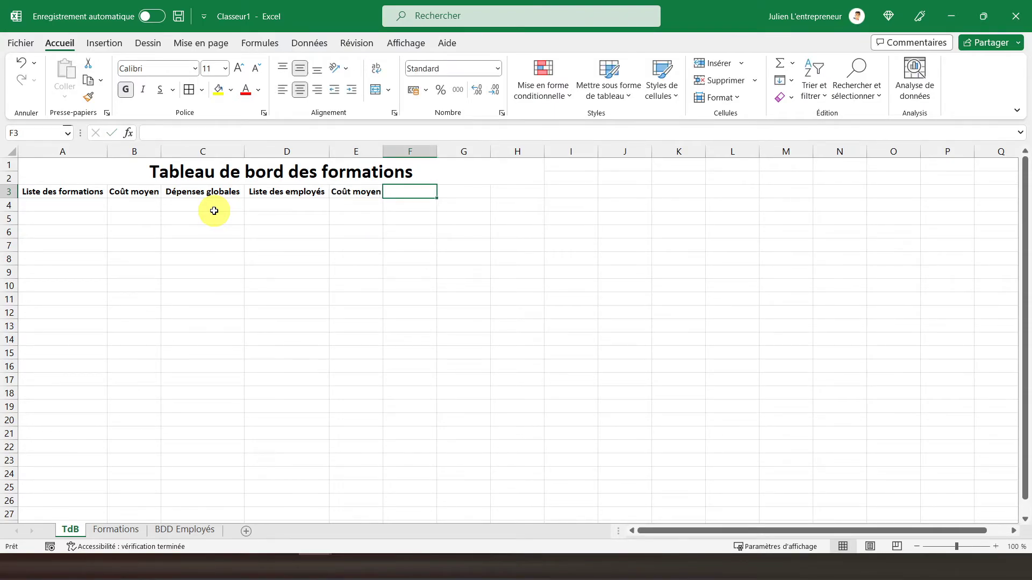
{"action": "type", "text": "Dépenses glo"}
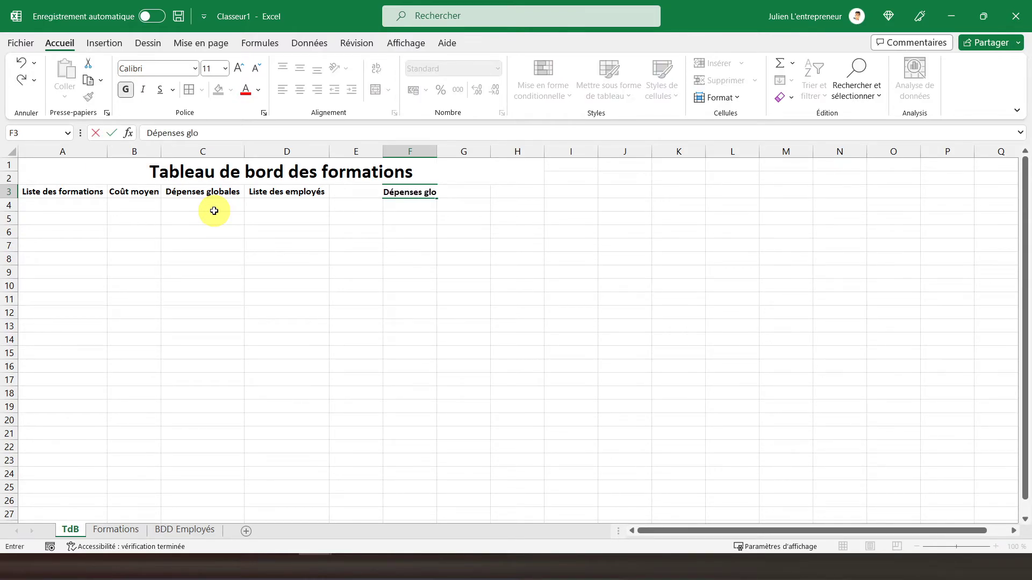
{"action": "type", "text": "bales"}
{"action": "key", "text": "Return"}
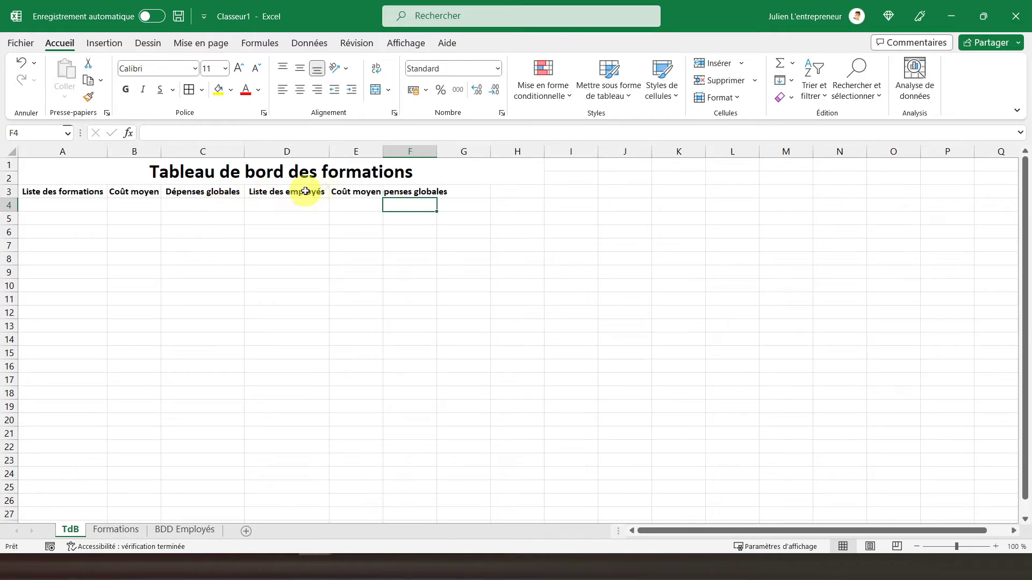
{"action": "double_click", "coordinate": [437, 152]}
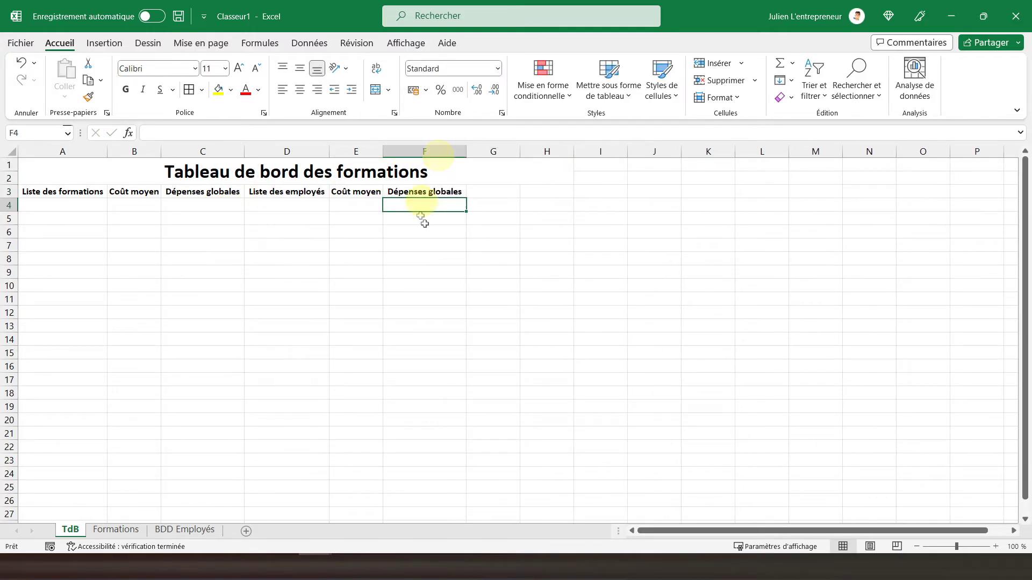
{"action": "left_click", "coordinate": [491, 194]}
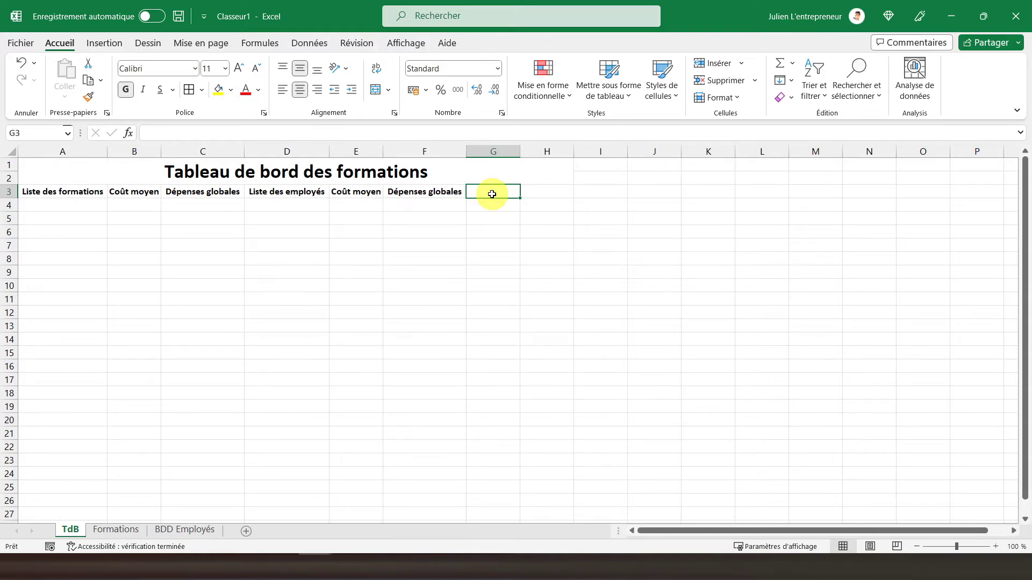
{"action": "type", "text": "Liste des départements"}
{"action": "key", "text": "Return"}
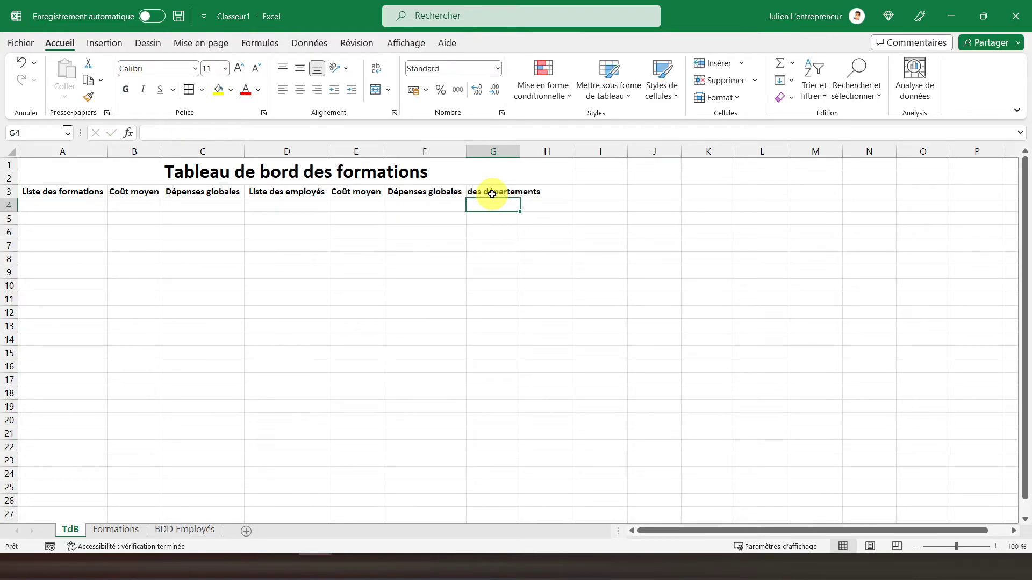
{"action": "double_click", "coordinate": [520, 151]}
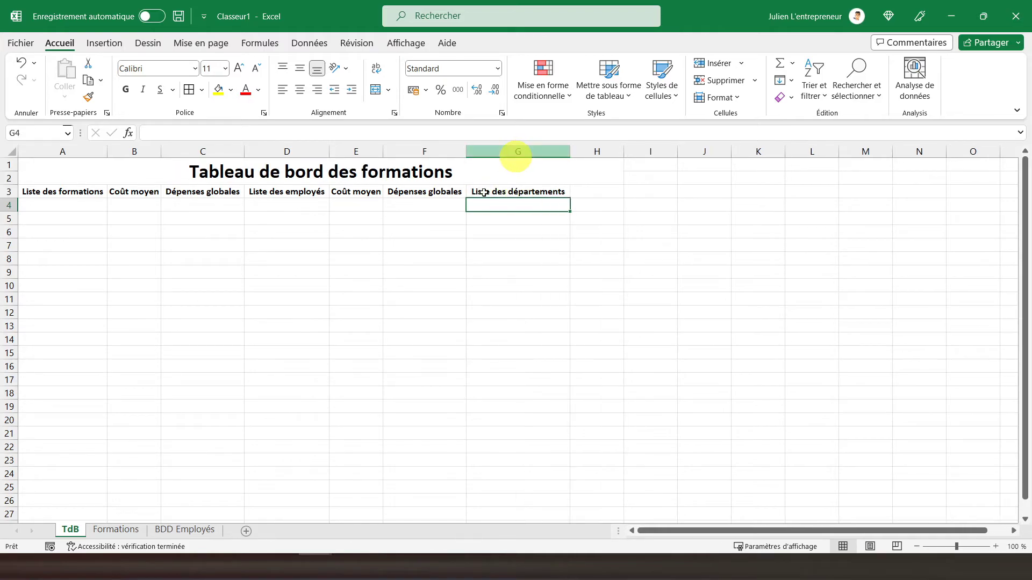
{"action": "left_click", "coordinate": [582, 194]}
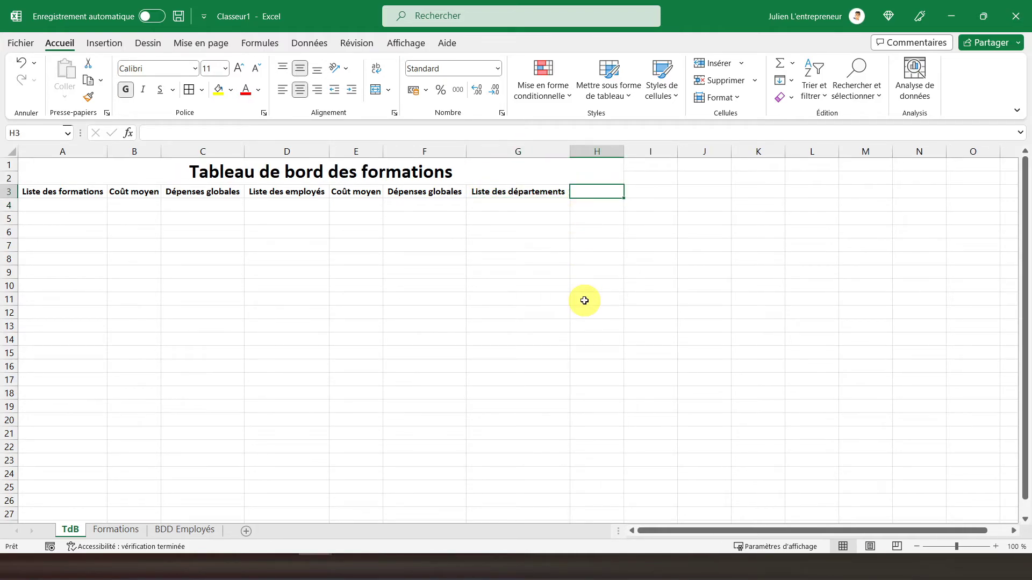
{"action": "type", "text": "Dépenses"}
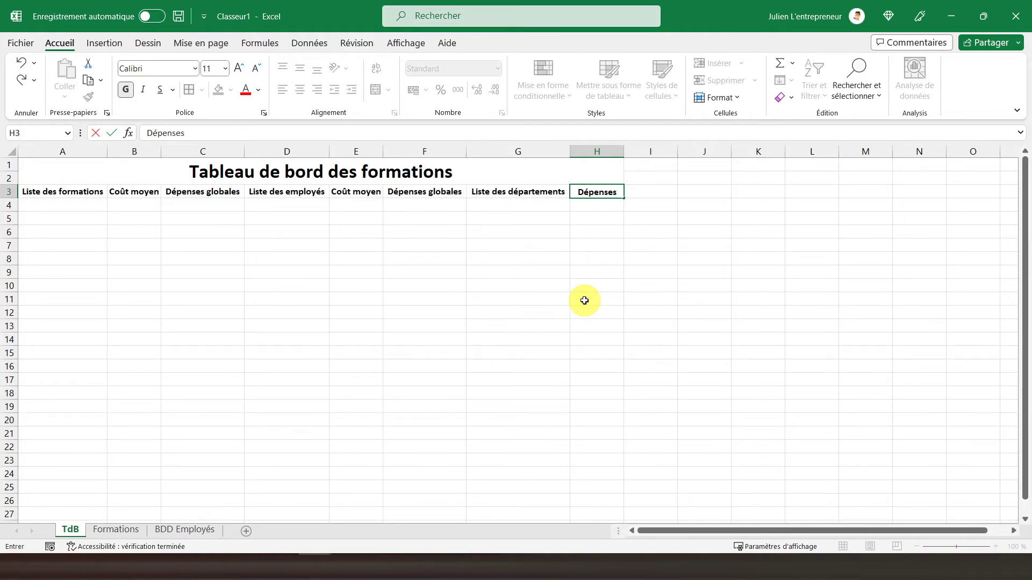
{"action": "key", "text": "Return"}
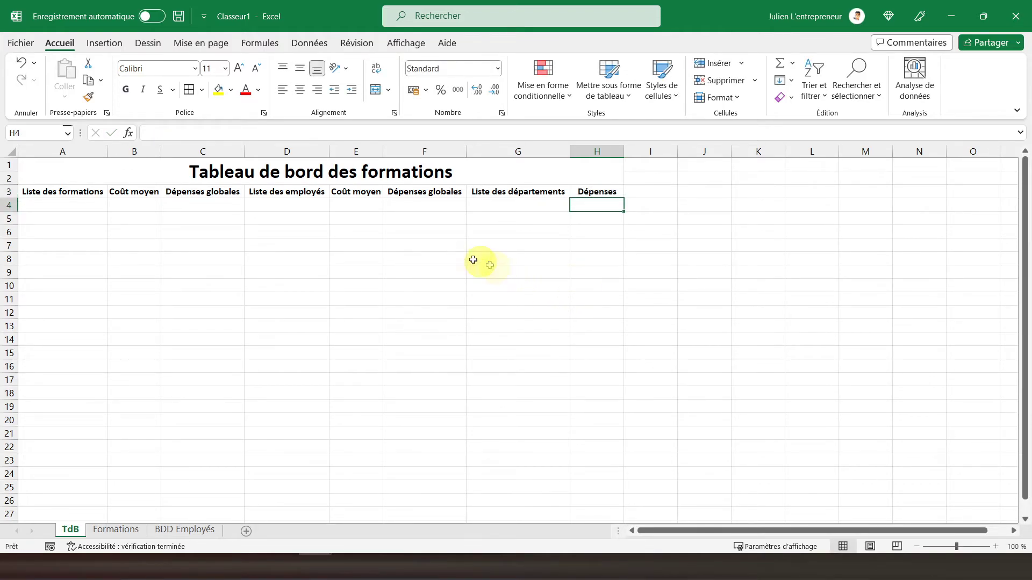
Apply outline and inner borders to A1:H3 through Format de cellule
{"action": "left_click_drag", "start_coordinate": [191, 169], "coordinate": [186, 187]}
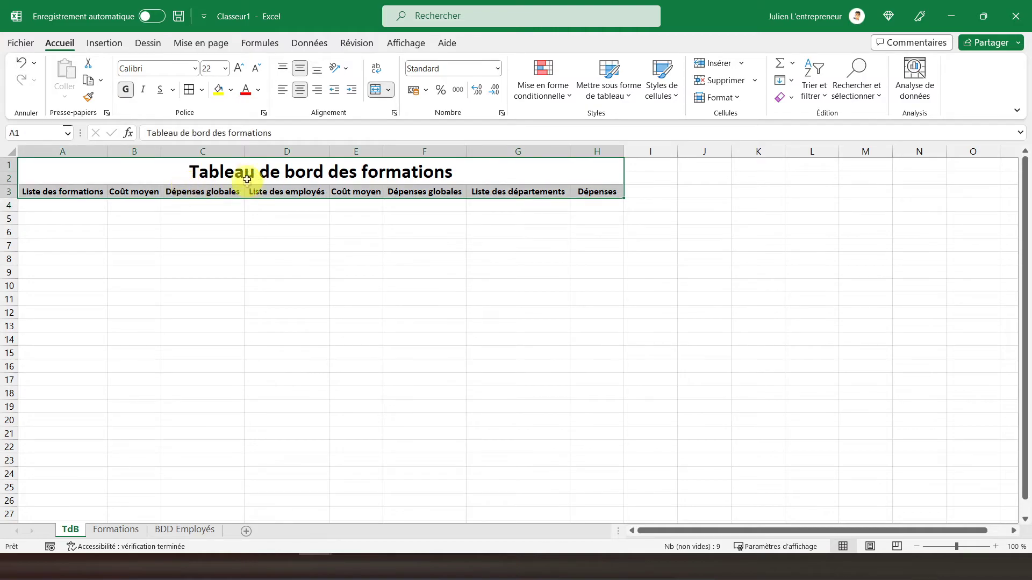
{"action": "key", "text": "ctrl+1"}
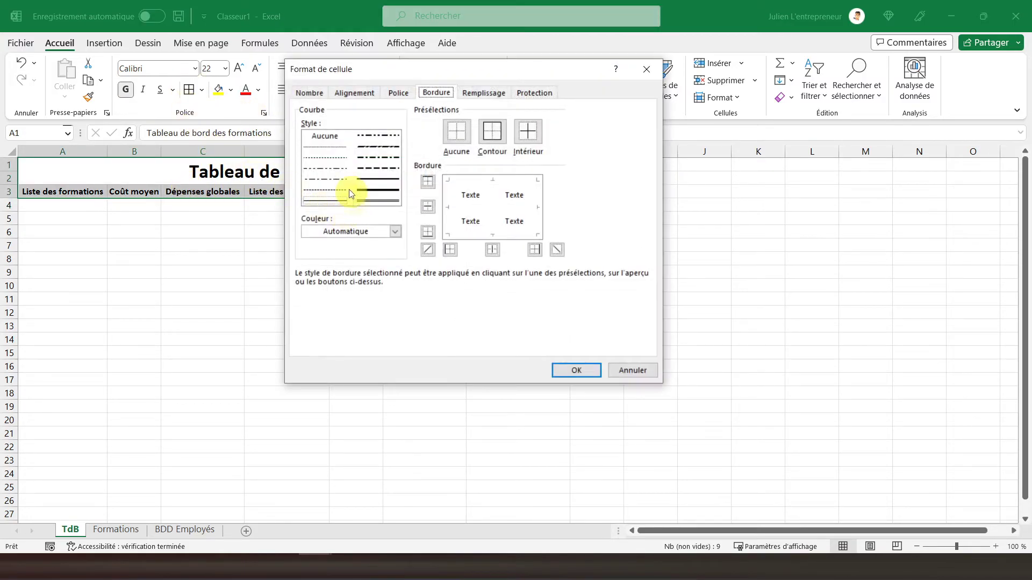
{"action": "left_click", "coordinate": [494, 136]}
{"action": "left_click", "coordinate": [532, 137]}
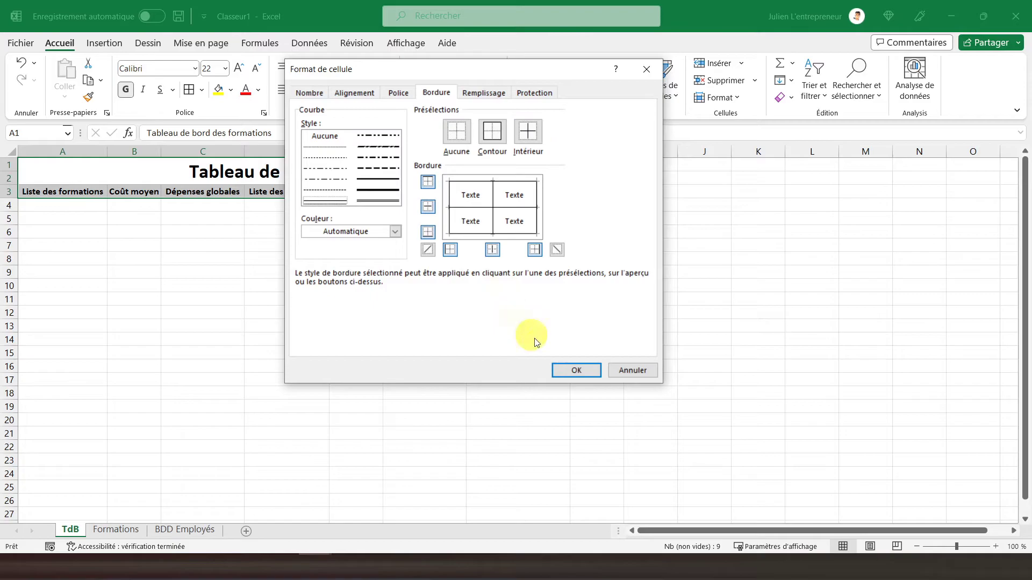
{"action": "left_click", "coordinate": [574, 369]}
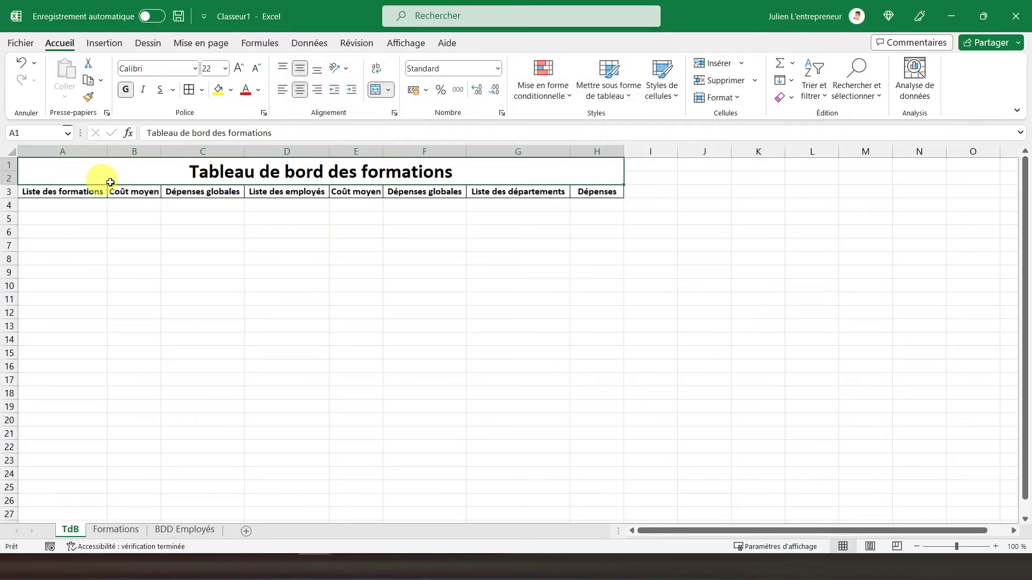
{"action": "left_click", "coordinate": [408, 217]}
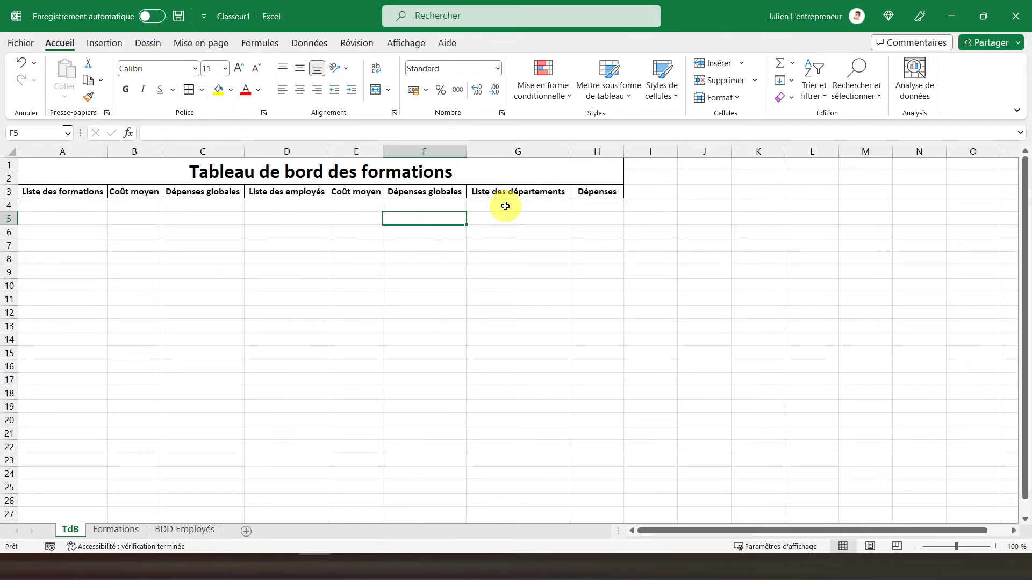
Put an outside border around the block of cells under Liste des formations
{"action": "left_click_drag", "start_coordinate": [54, 204], "coordinate": [59, 328]}
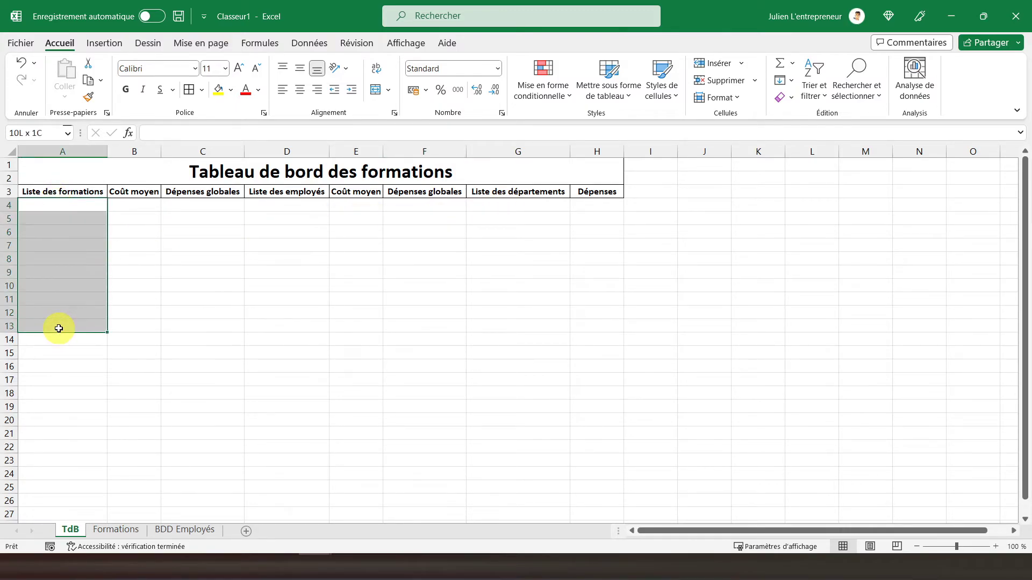
{"action": "mouse_move", "coordinate": [59, 328]}
{"action": "left_mouse_down"}
{"action": "mouse_move", "coordinate": [56, 525]}
{"action": "mouse_move", "coordinate": [60, 484]}
{"action": "mouse_move", "coordinate": [64, 523]}
{"action": "mouse_move", "coordinate": [64, 491]}
{"action": "mouse_move", "coordinate": [70, 523]}
{"action": "mouse_move", "coordinate": [74, 495]}
{"action": "mouse_move", "coordinate": [86, 492]}
{"action": "mouse_move", "coordinate": [394, 485]}
{"action": "left_mouse_up"}
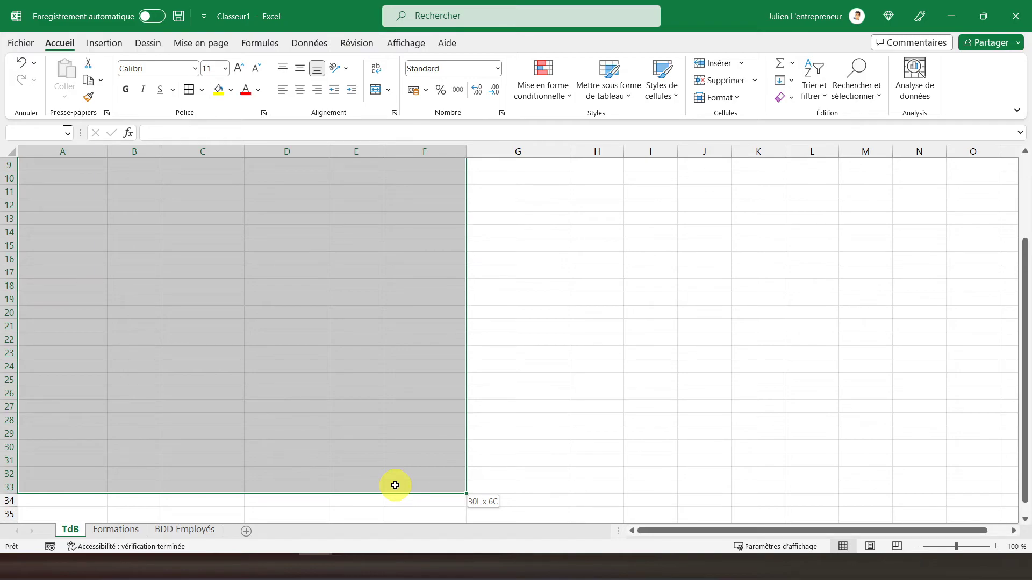
{"action": "scroll", "coordinate": [277, 286], "scroll_direction": "up", "scroll_amount": 3}
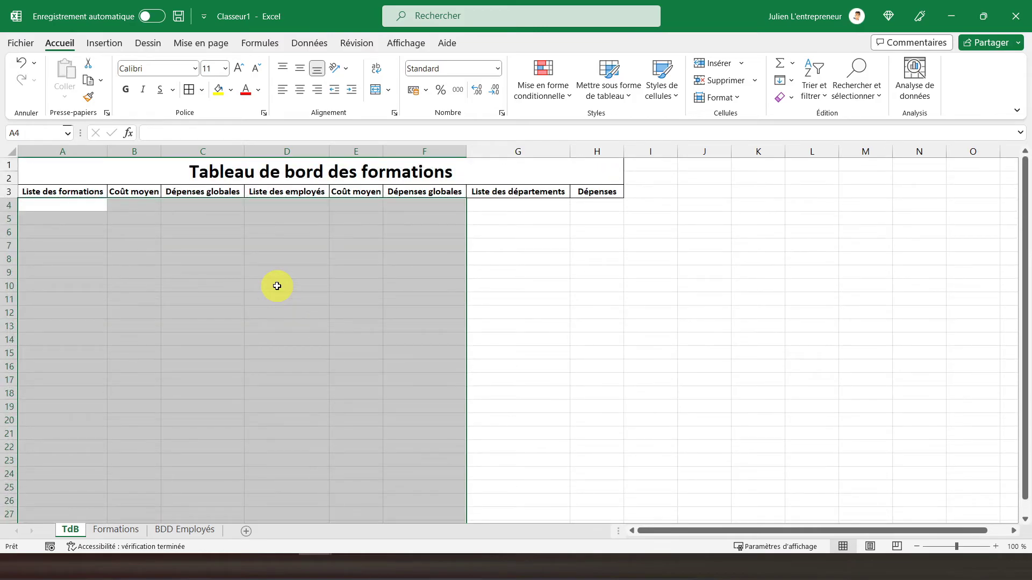
{"action": "left_click", "coordinate": [202, 90]}
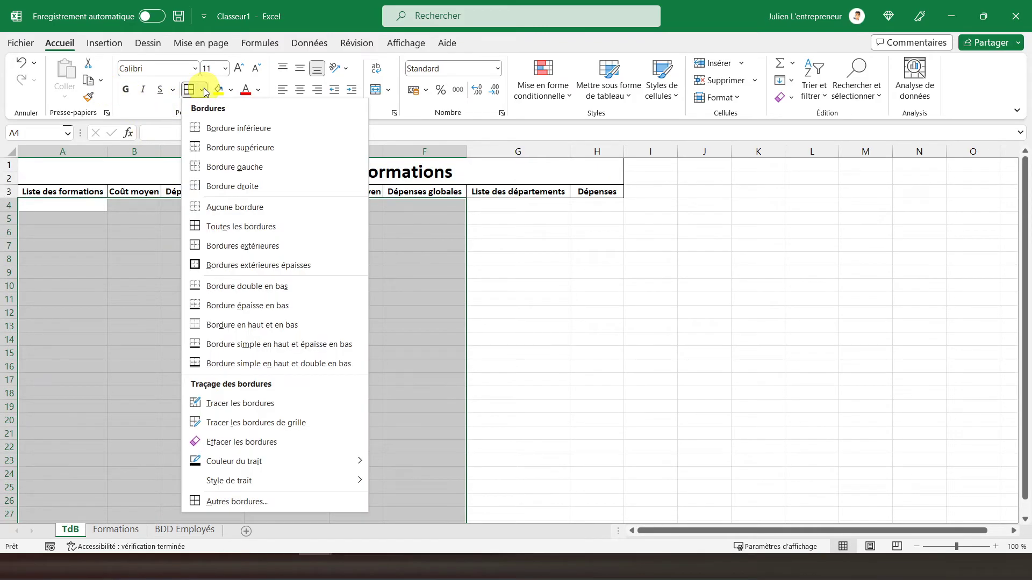
{"action": "left_click", "coordinate": [219, 245]}
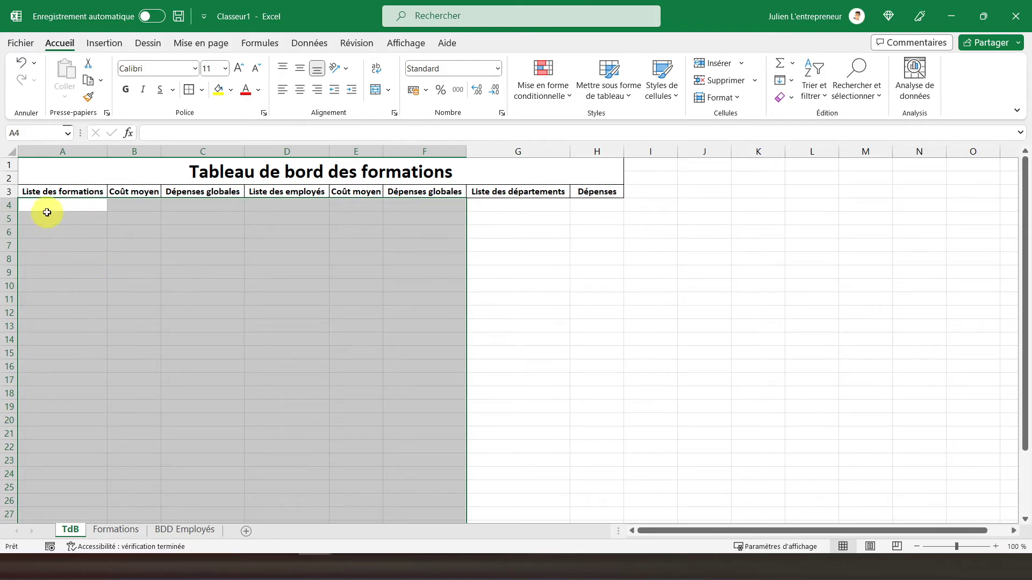
Give column A cells a right border and dotted row lines, then pick up the formatting
{"action": "left_click_drag", "start_coordinate": [57, 205], "coordinate": [56, 554]}
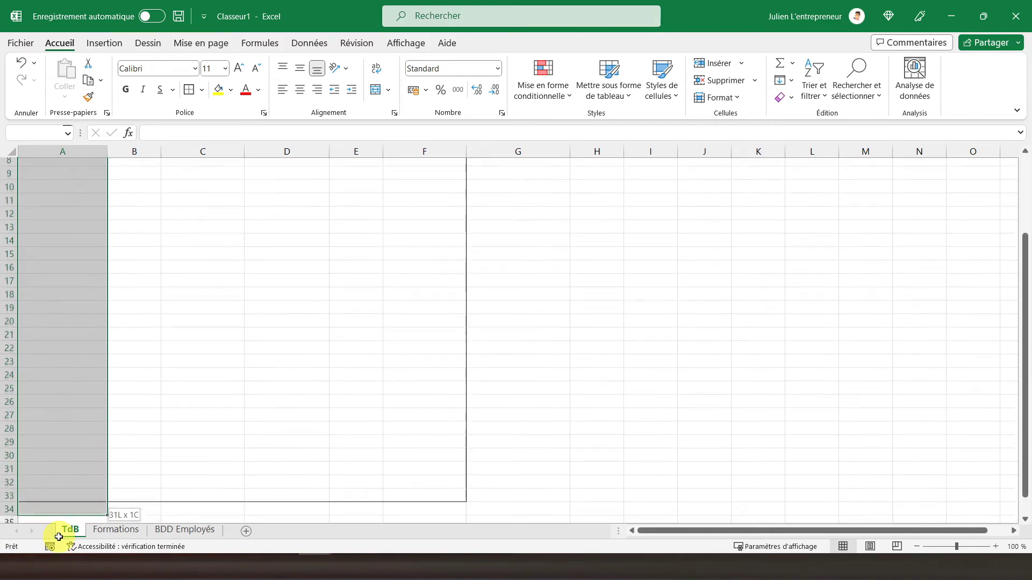
{"action": "left_click_drag", "start_coordinate": [54, 549], "coordinate": [60, 453]}
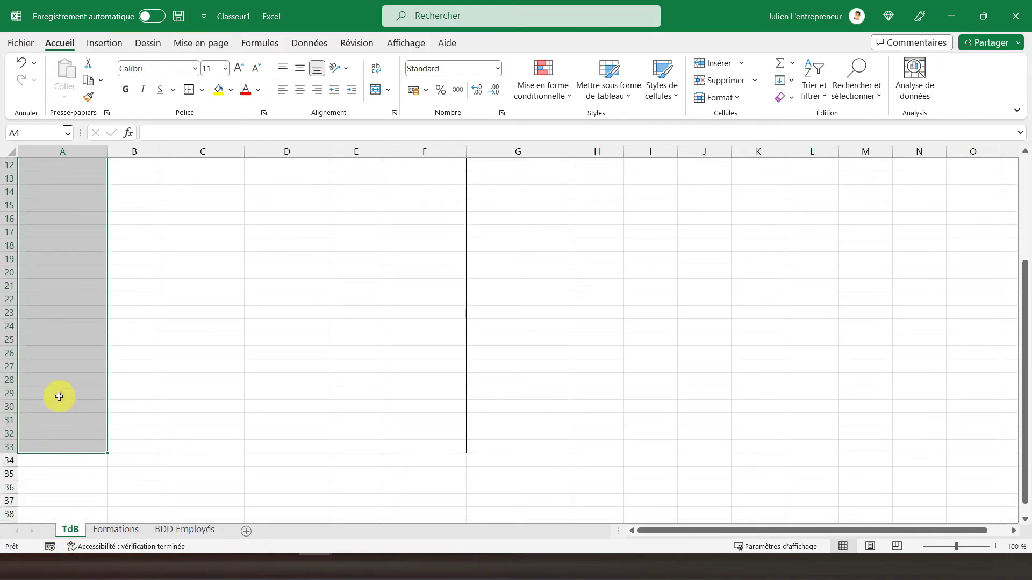
{"action": "scroll", "coordinate": [59, 397], "scroll_direction": "up", "scroll_amount": 4}
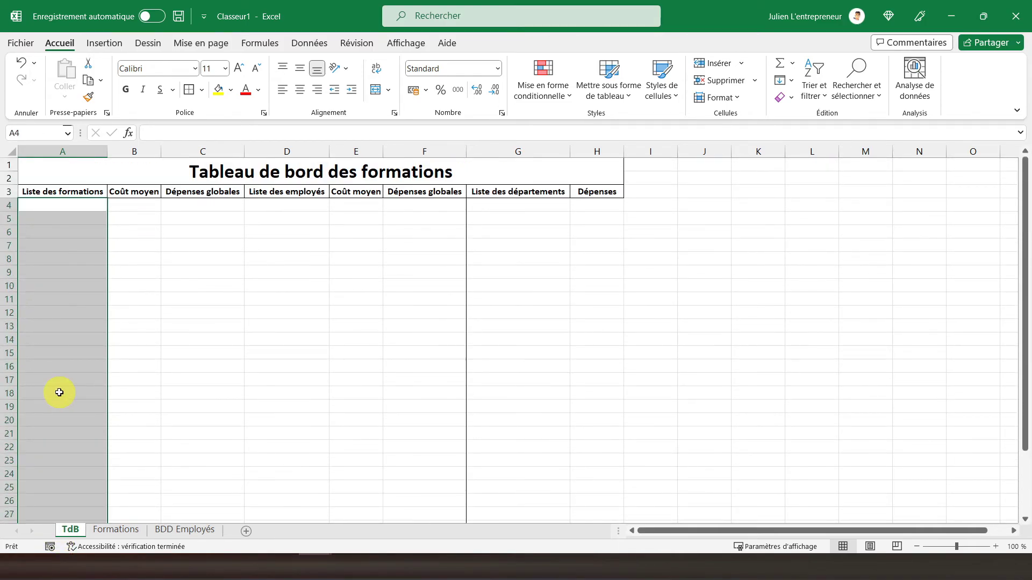
{"action": "left_click", "coordinate": [201, 90]}
{"action": "left_click", "coordinate": [222, 503]}
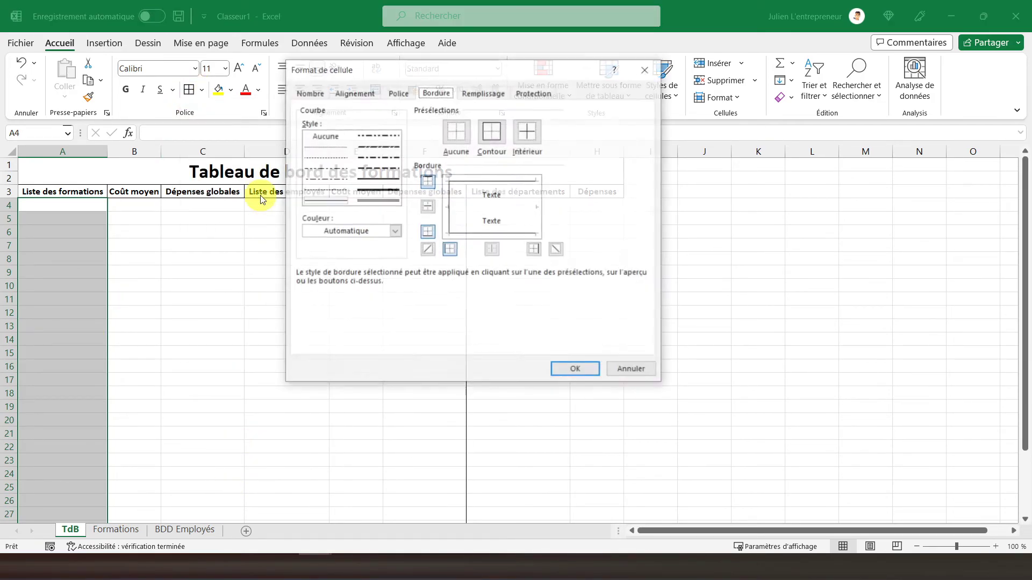
{"action": "left_click", "coordinate": [537, 194]}
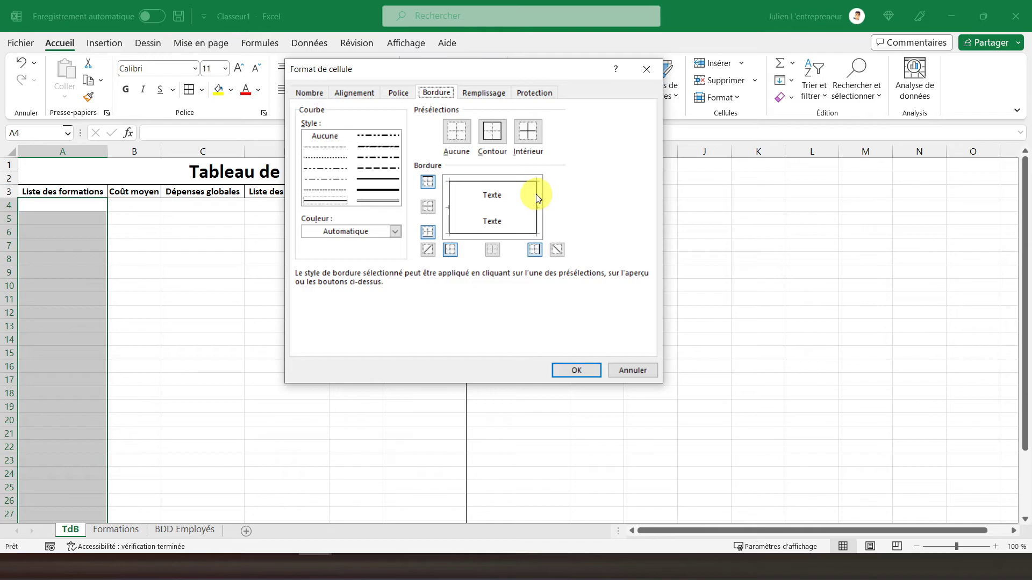
{"action": "left_click", "coordinate": [330, 147]}
{"action": "left_click", "coordinate": [462, 205]}
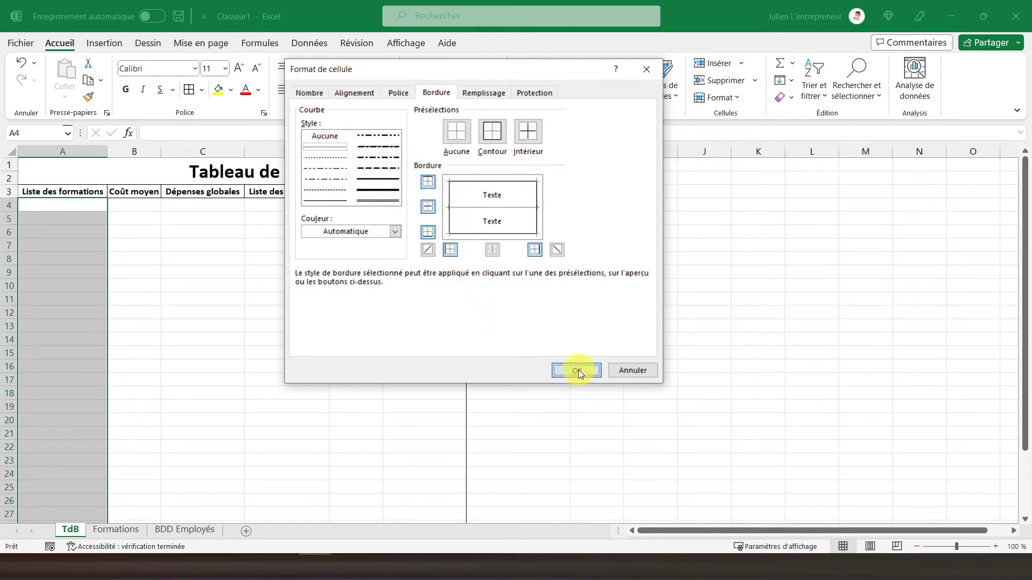
{"action": "left_click", "coordinate": [576, 370]}
{"action": "left_click", "coordinate": [88, 97]}
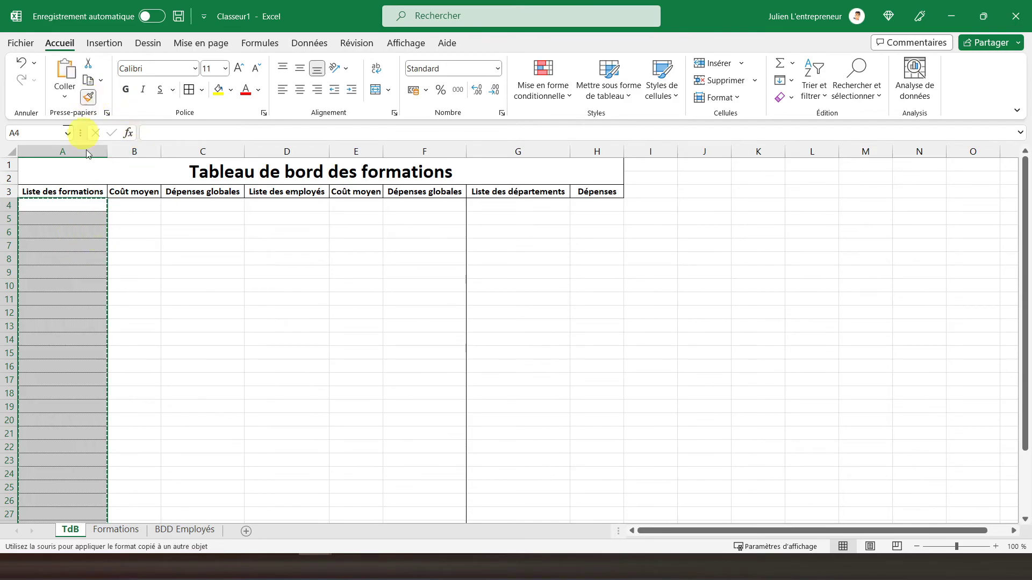
Format-paint column A's borders onto B4:B27, C4:C27, D4:D27, E4:E27 and F4:F27
{"action": "left_click", "coordinate": [129, 203]}
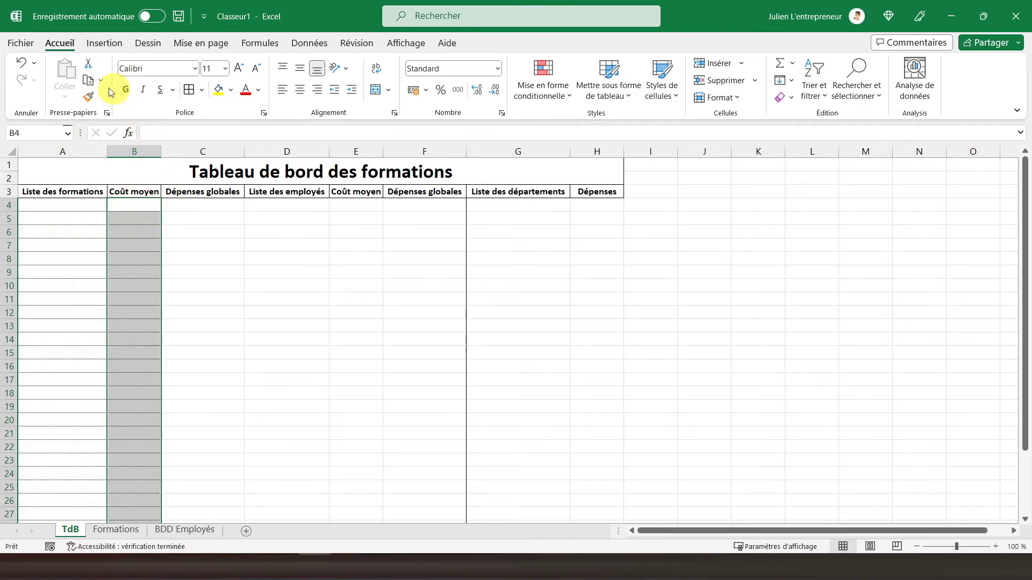
{"action": "left_click", "coordinate": [88, 97]}
{"action": "left_click", "coordinate": [189, 203]}
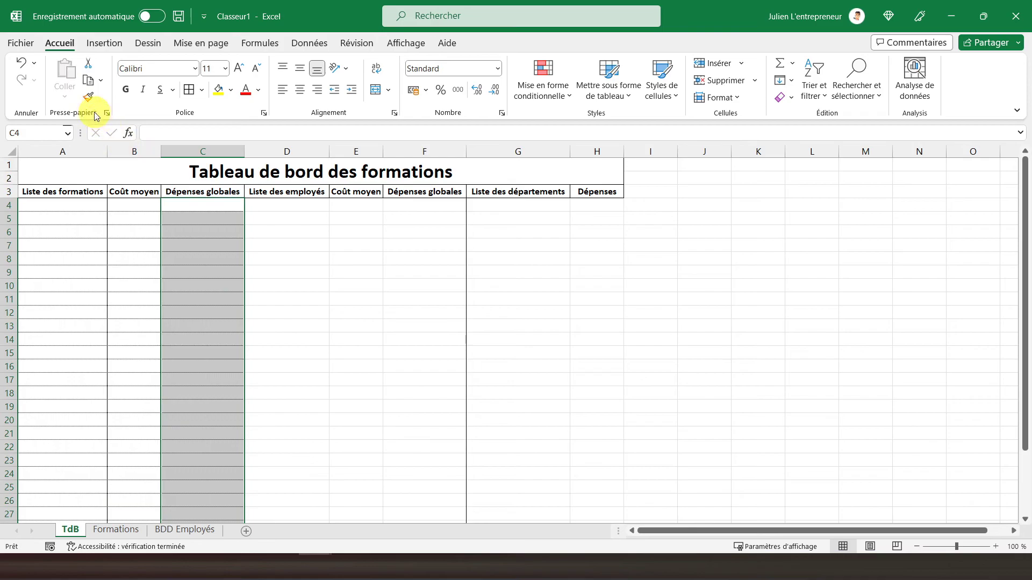
{"action": "left_click", "coordinate": [89, 96]}
{"action": "left_click", "coordinate": [280, 203]}
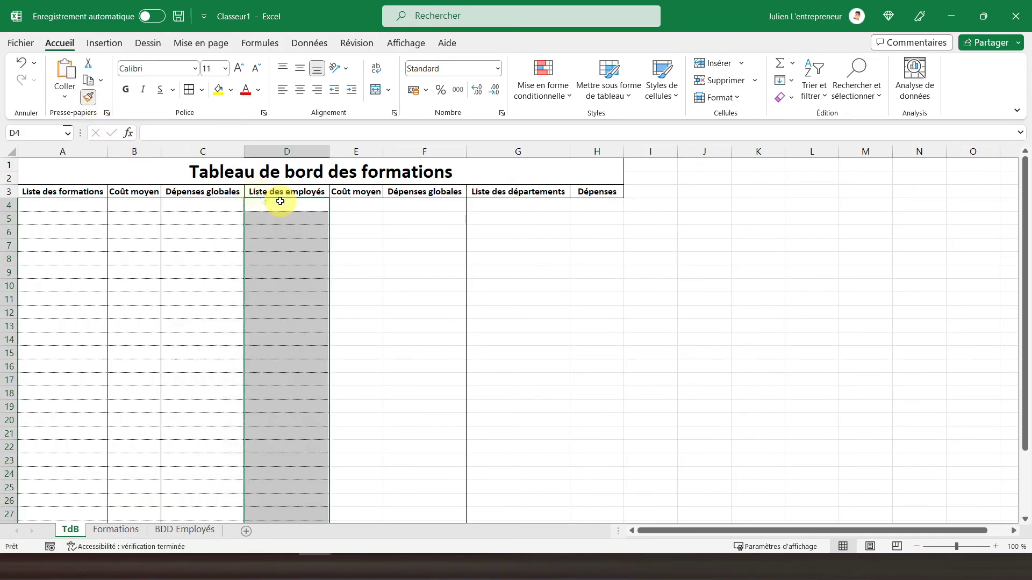
{"action": "left_click", "coordinate": [88, 97]}
{"action": "left_click", "coordinate": [368, 204]}
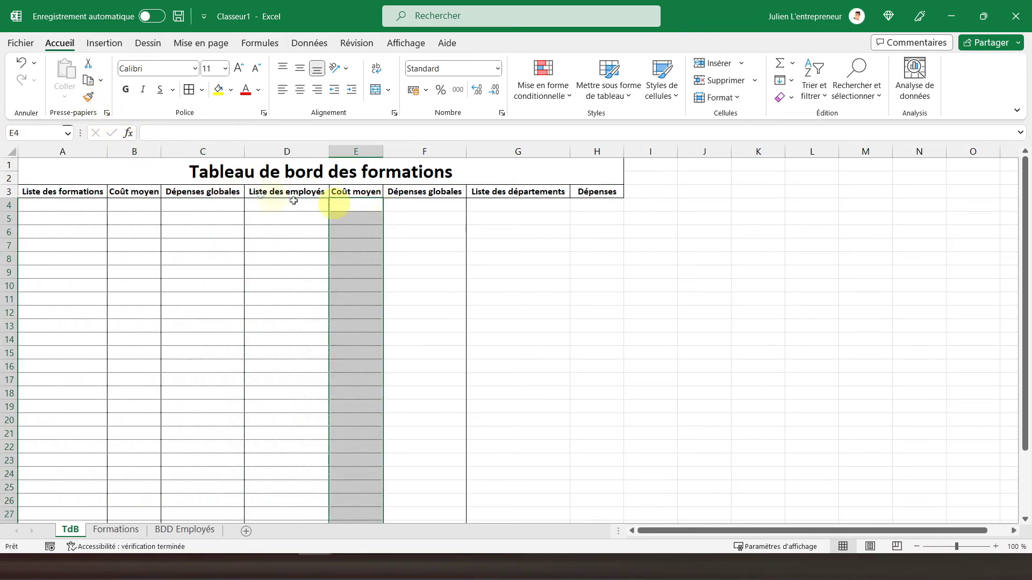
{"action": "left_click", "coordinate": [88, 96]}
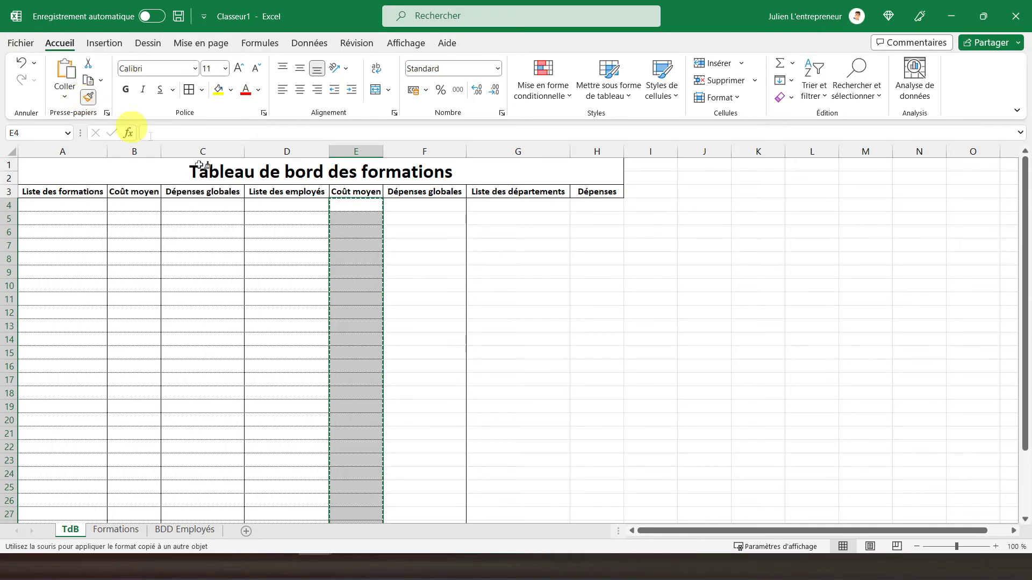
{"action": "left_click", "coordinate": [410, 203]}
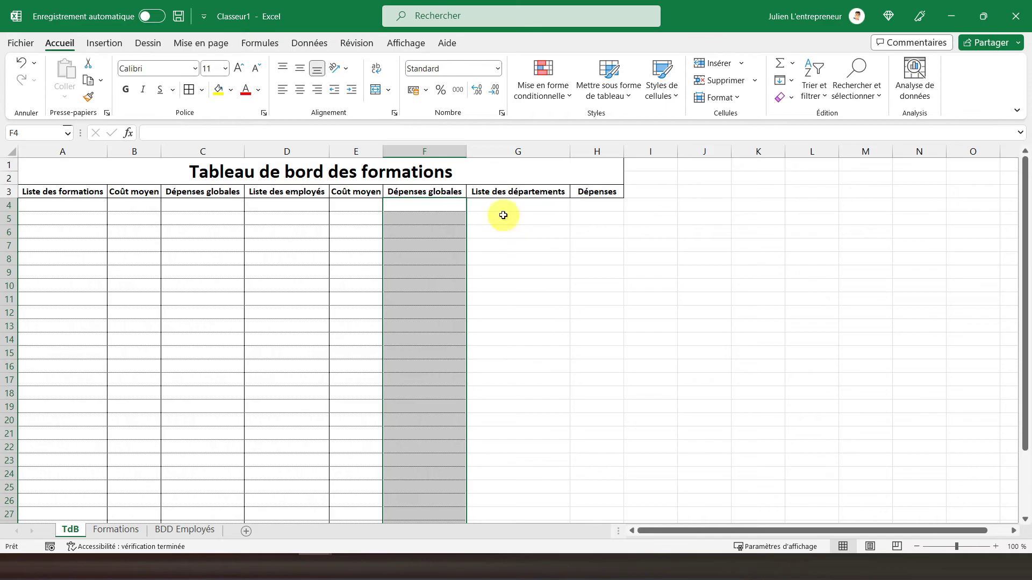
{"action": "left_click_drag", "start_coordinate": [511, 203], "coordinate": [546, 261]}
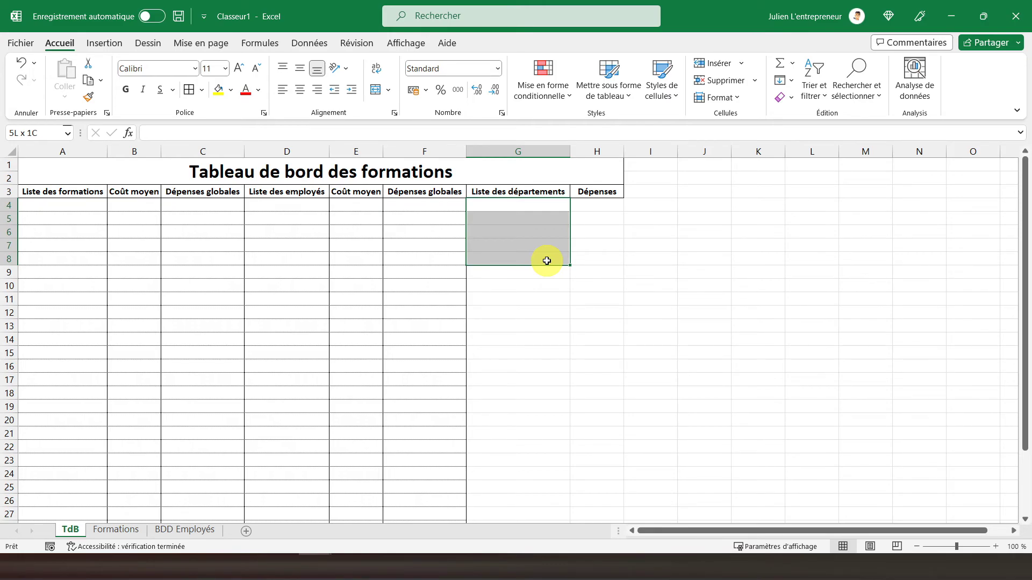
Border G4:H8 with a column divider, right and bottom edges, and dotted lines between rows
{"action": "left_click_drag", "start_coordinate": [546, 260], "coordinate": [588, 257]}
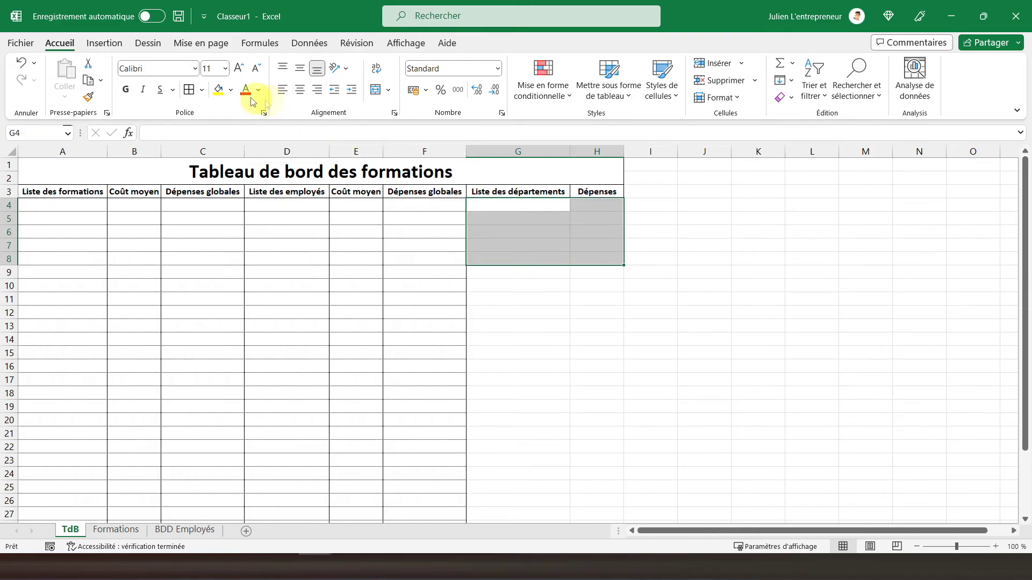
{"action": "left_click", "coordinate": [201, 89]}
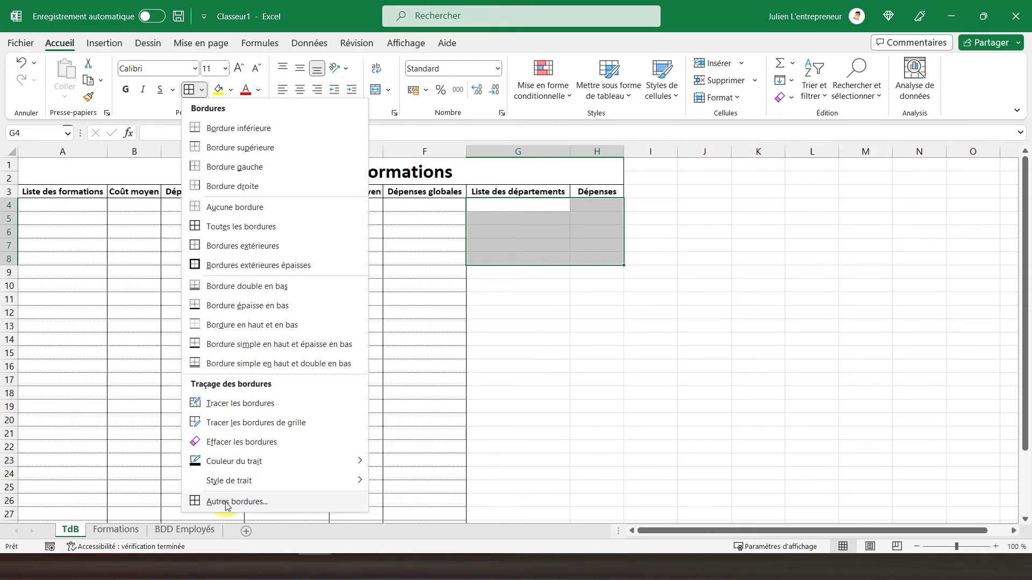
{"action": "left_click", "coordinate": [223, 500]}
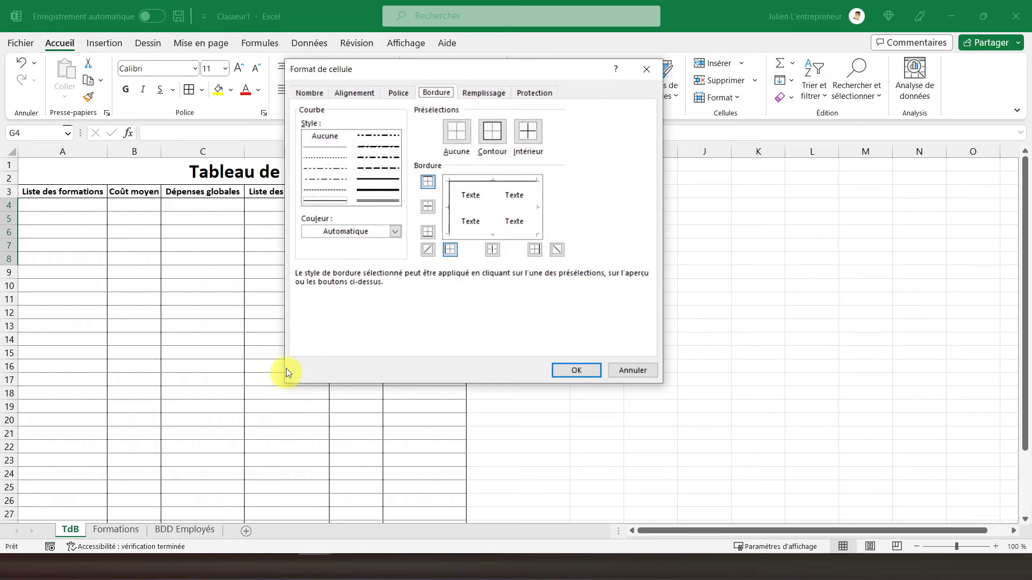
{"action": "left_click", "coordinate": [495, 194]}
{"action": "left_click", "coordinate": [538, 192]}
{"action": "left_click", "coordinate": [514, 230]}
{"action": "left_click", "coordinate": [325, 147]}
{"action": "left_click", "coordinate": [471, 209]}
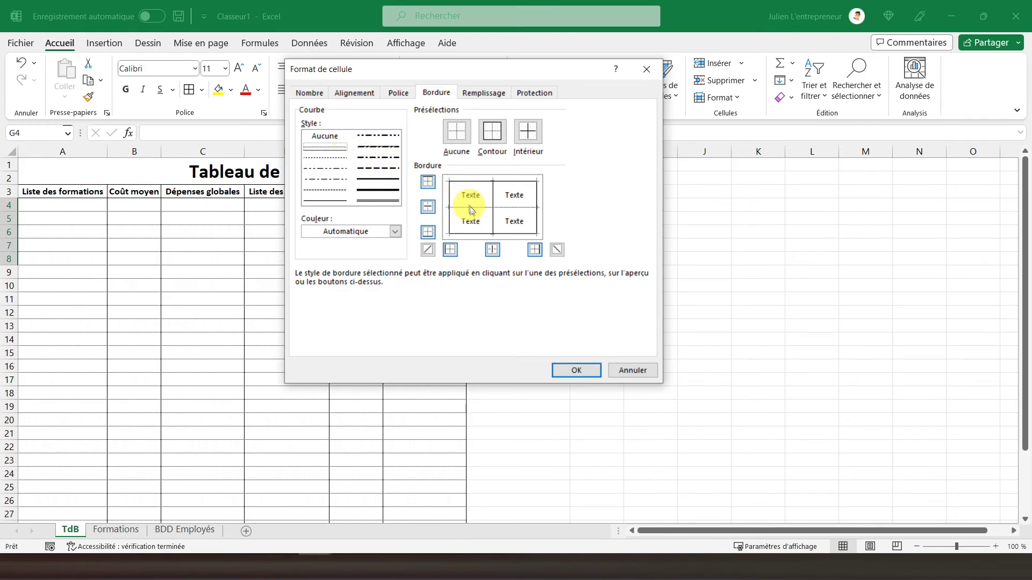
{"action": "left_click", "coordinate": [576, 370]}
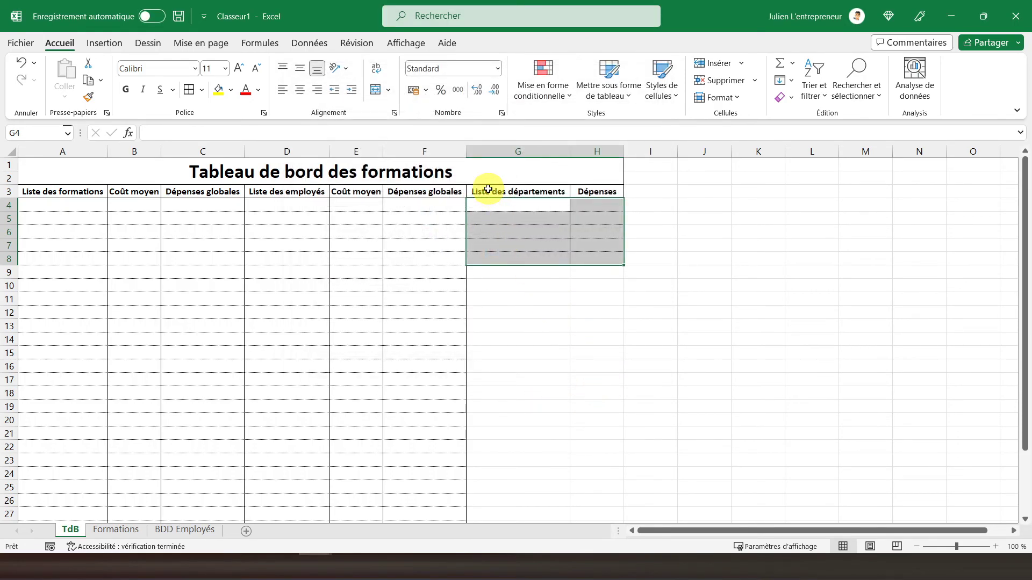
{"action": "left_click_drag", "start_coordinate": [491, 192], "coordinate": [601, 262]}
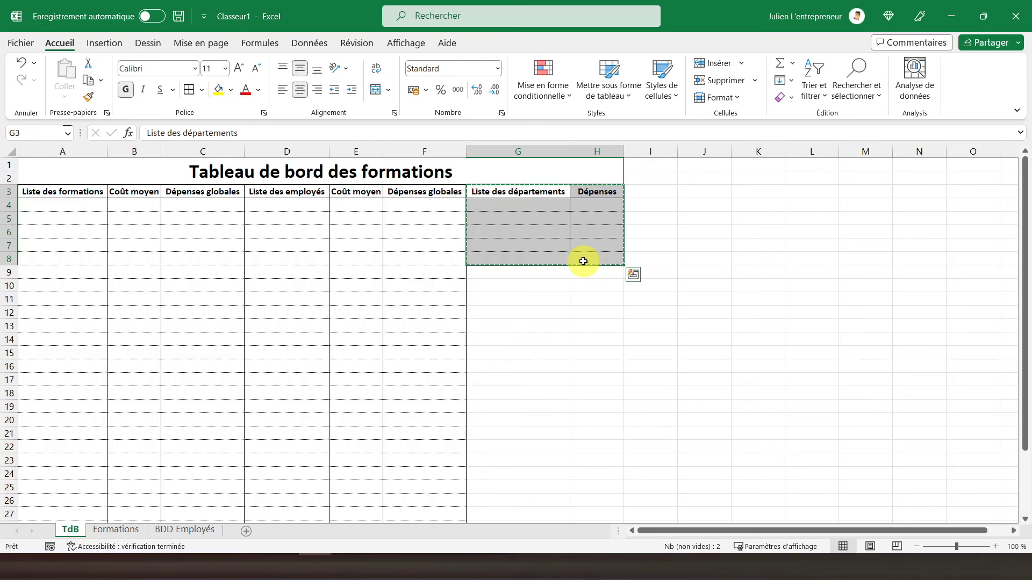
Copy the departments table G3:H8 and paste it at G14
{"action": "key", "text": "ctrl+c"}
{"action": "left_click", "coordinate": [501, 342]}
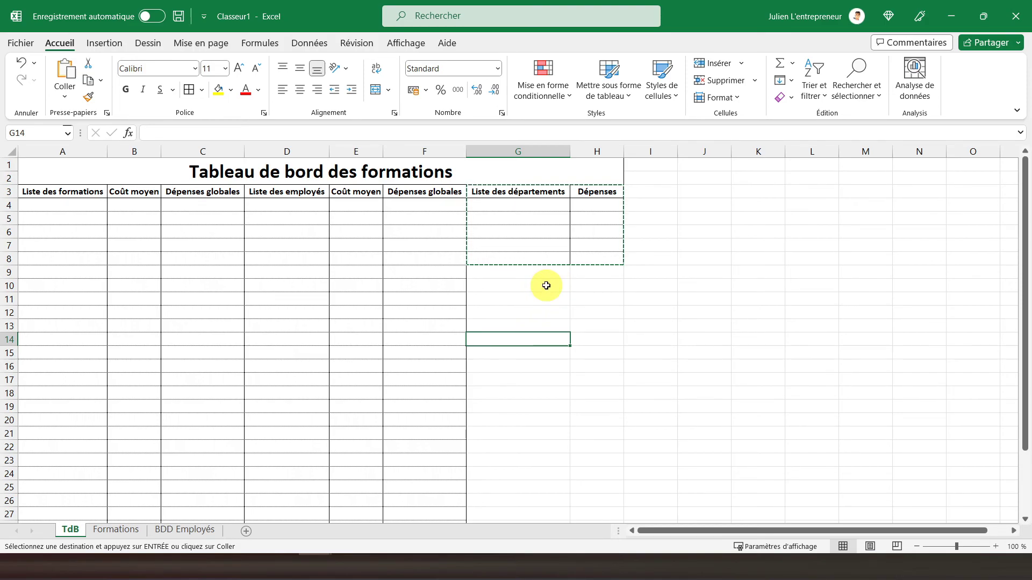
{"action": "key", "text": "ctrl+v"}
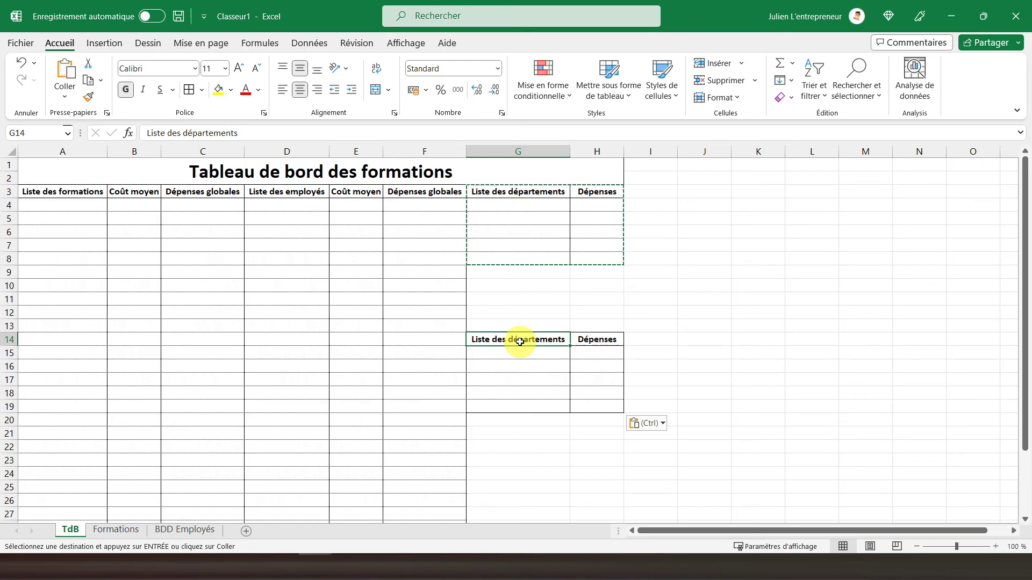
Rename the pasted table's first header to Statuts
{"action": "type", "text": "Stat"}
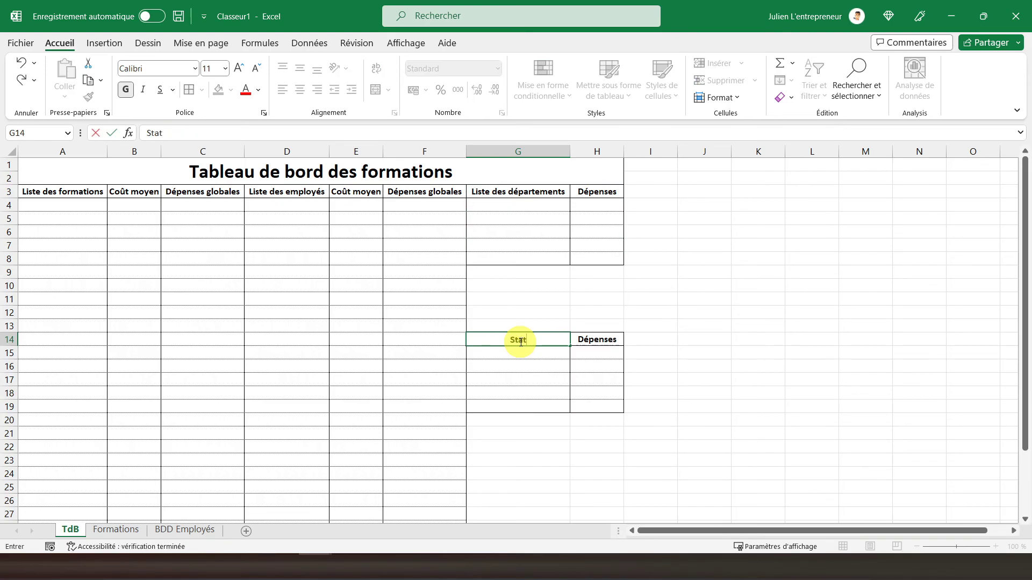
{"action": "key", "text": "Return"}
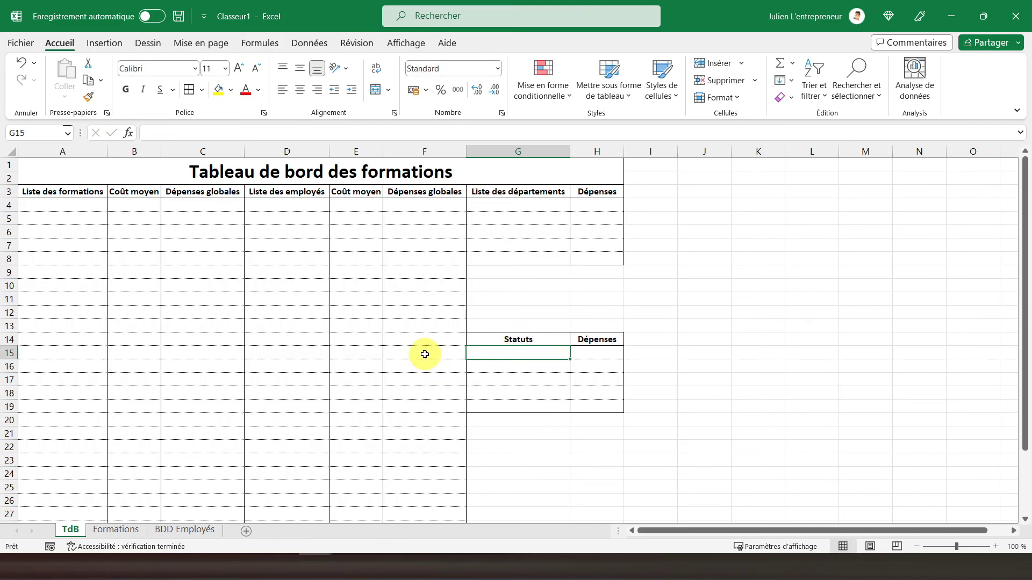
{"action": "scroll", "coordinate": [424, 354], "scroll_direction": "down", "scroll_amount": 2}
{"action": "scroll", "coordinate": [424, 354], "scroll_direction": "down", "scroll_amount": 1}
{"action": "scroll", "coordinate": [424, 354], "scroll_direction": "up", "scroll_amount": 3}
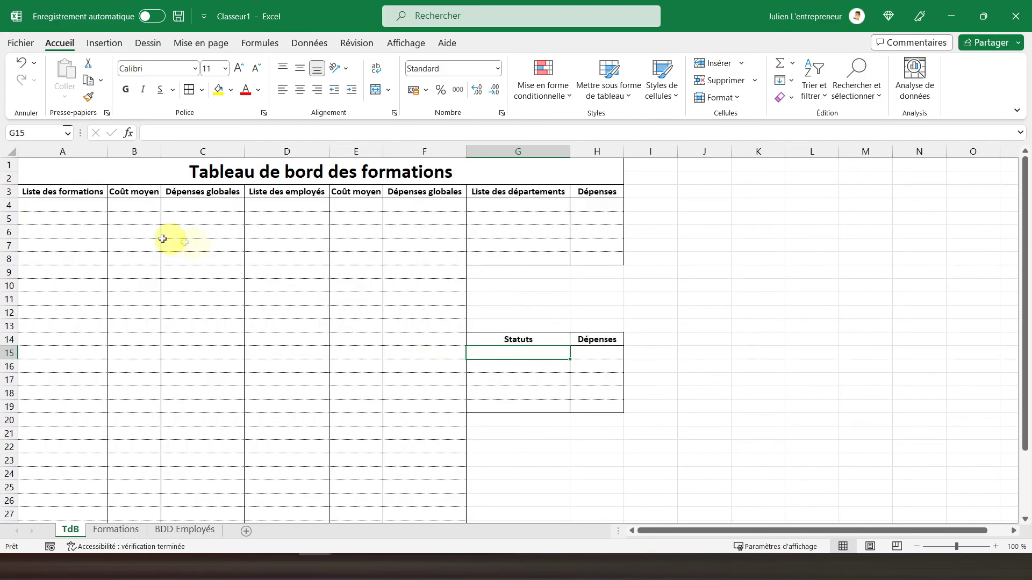
{"action": "left_click", "coordinate": [79, 174]}
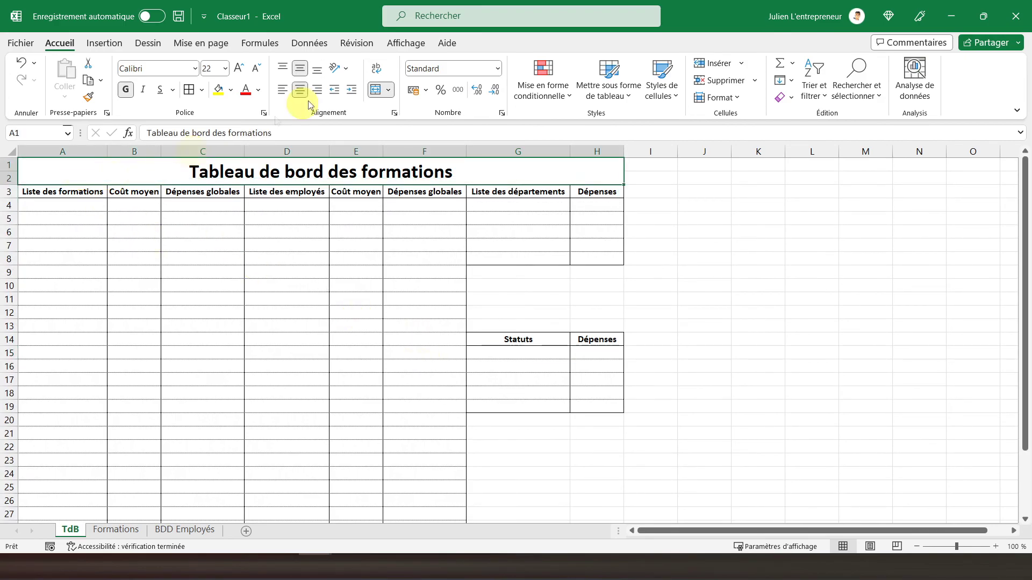
Uncheck Quadrillage on the Affichage tab to remove gridlines from the TdB sheet
{"action": "left_click", "coordinate": [397, 46]}
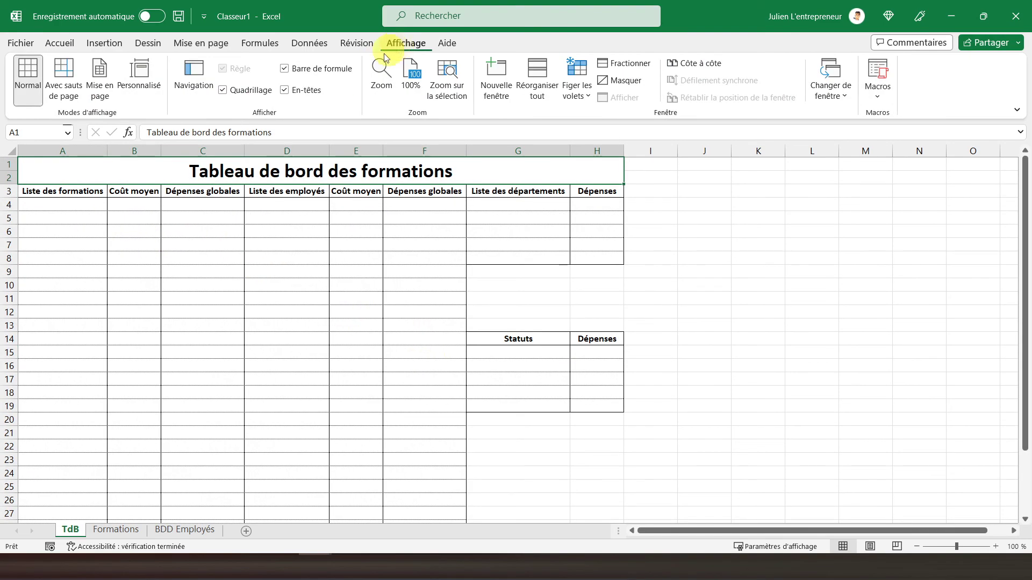
{"action": "left_click", "coordinate": [241, 93]}
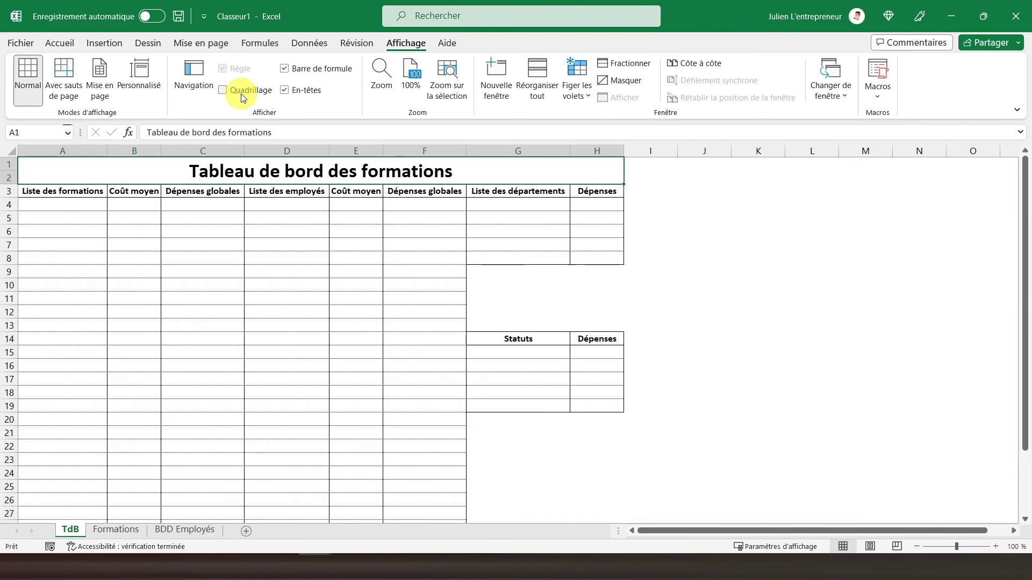